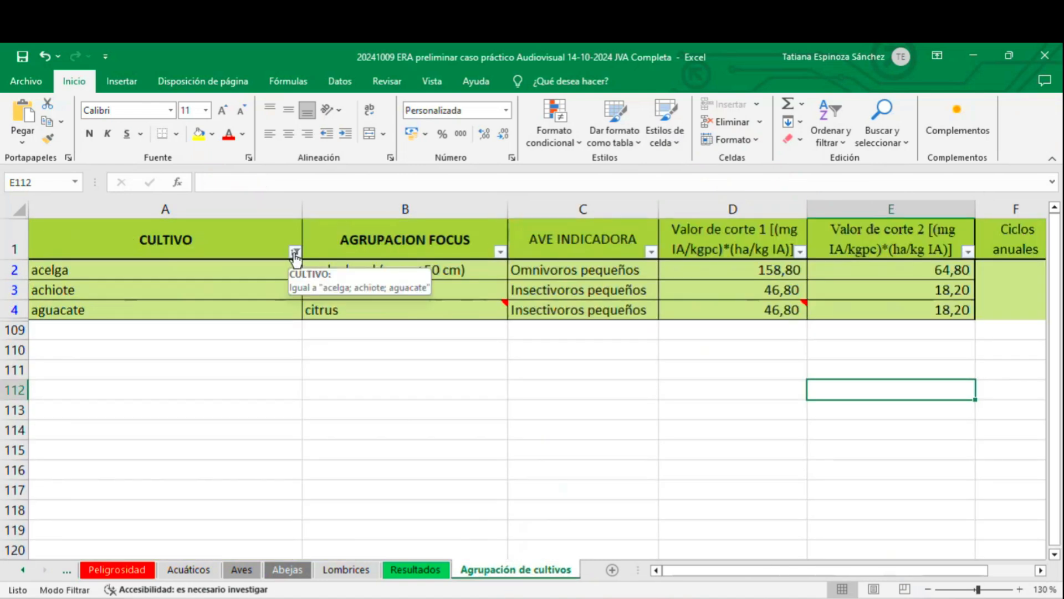
Reset the CULTIVO column filter on the Agrupación de cultivos sheet so that all crops are selected.
click(295, 252)
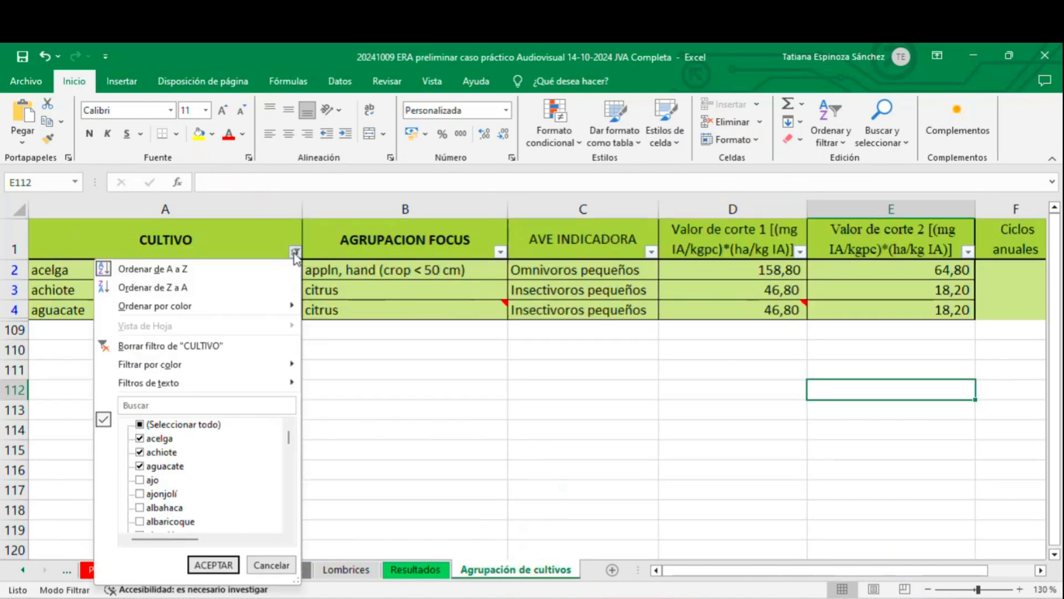
click(141, 425)
click(214, 565)
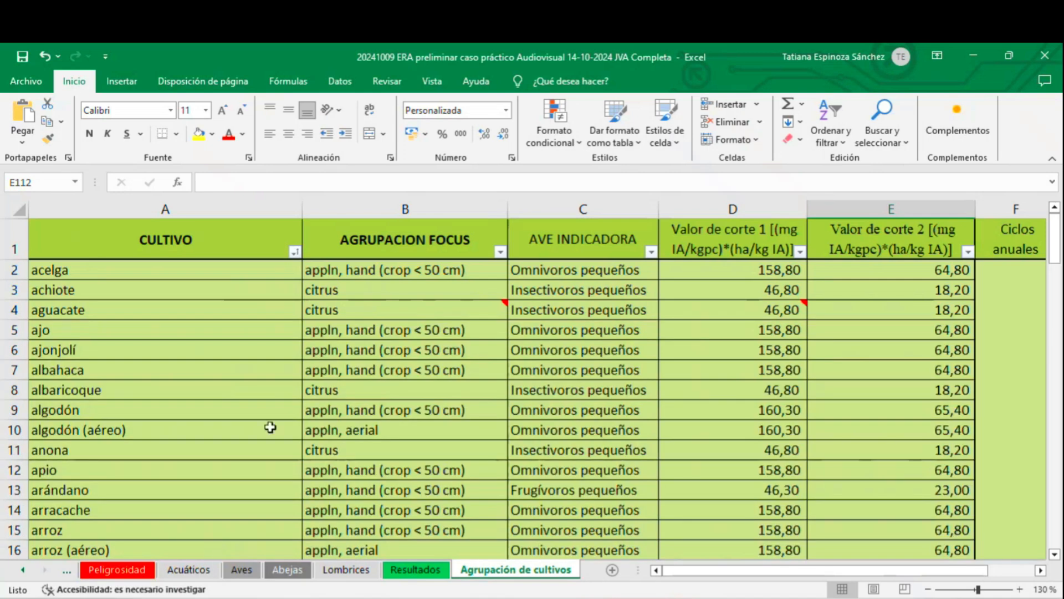
click(294, 253)
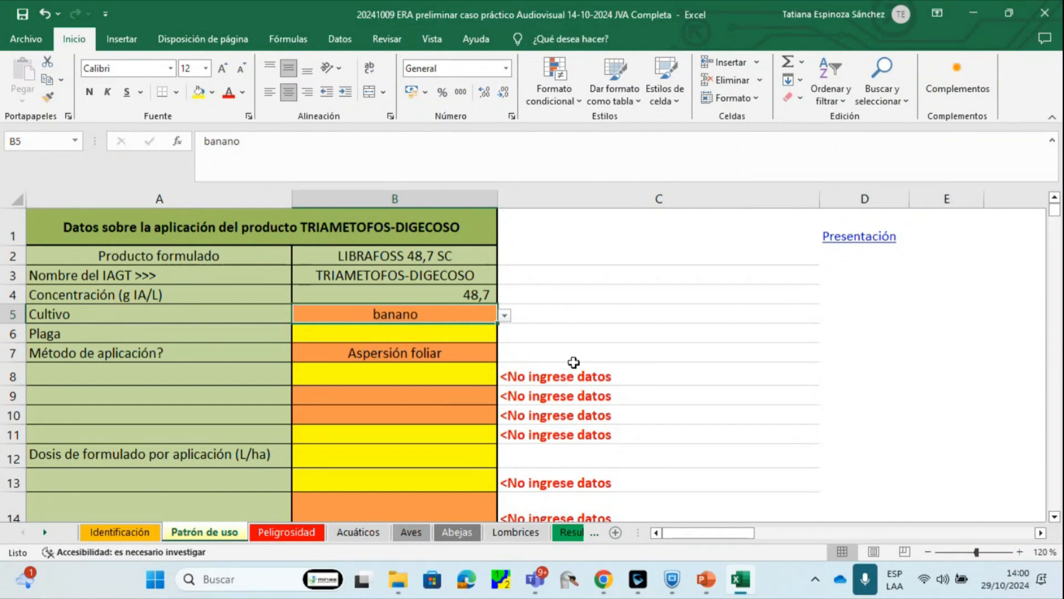
Set Cultivo on the Patrón de uso sheet to banano (aéreo).
scroll(571, 359, down, 1)
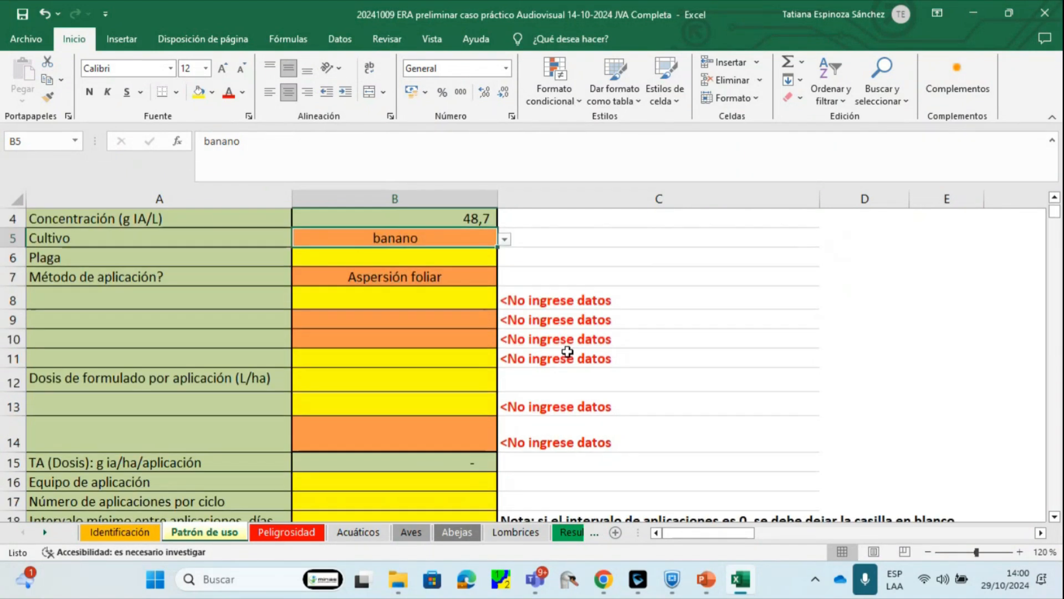
scroll(567, 352, up, 1)
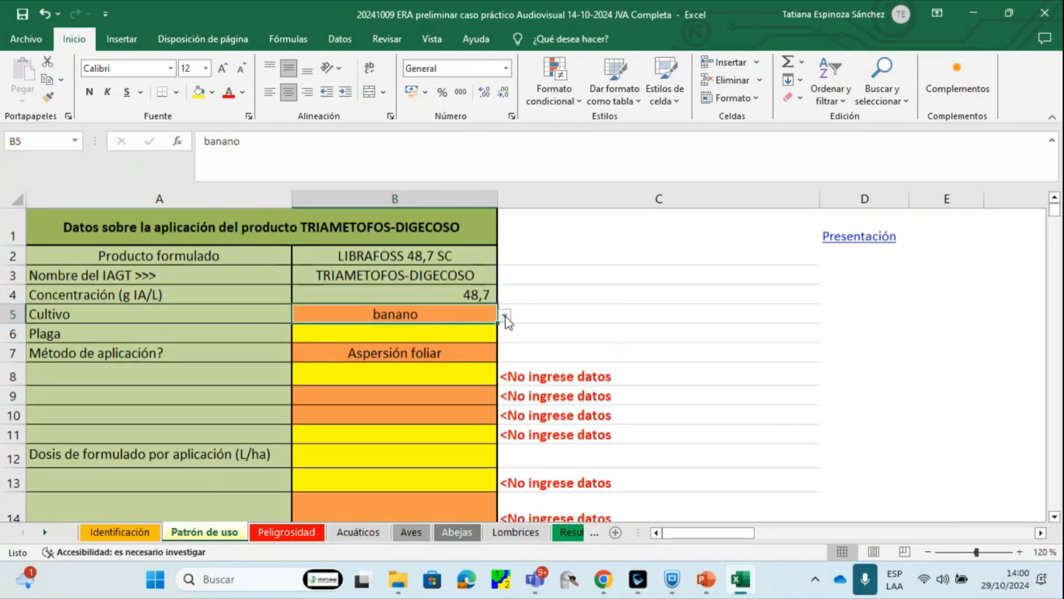
click(505, 316)
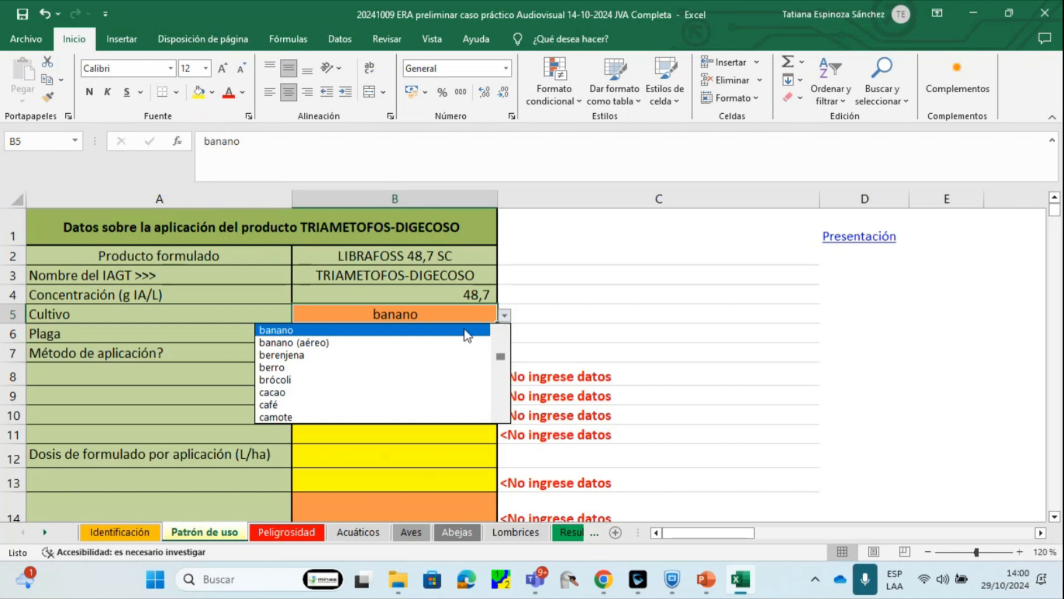
click(400, 332)
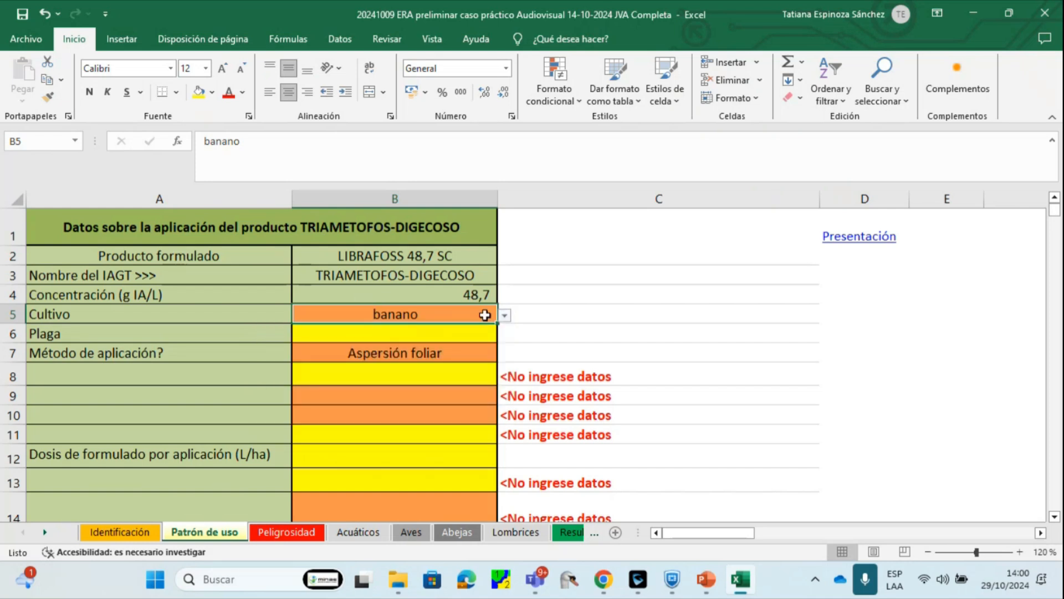
click(504, 314)
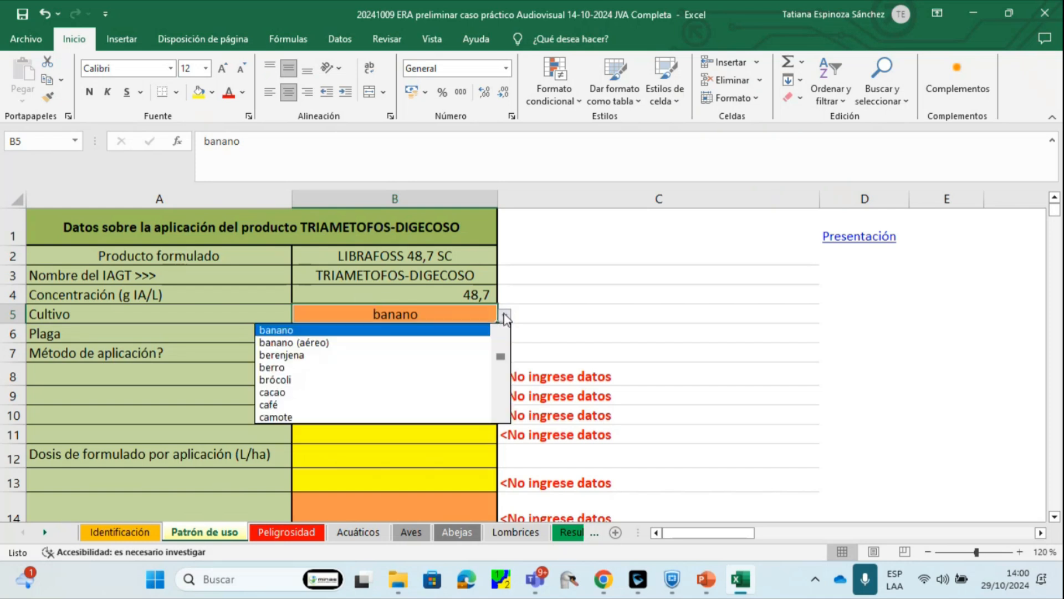
click(452, 344)
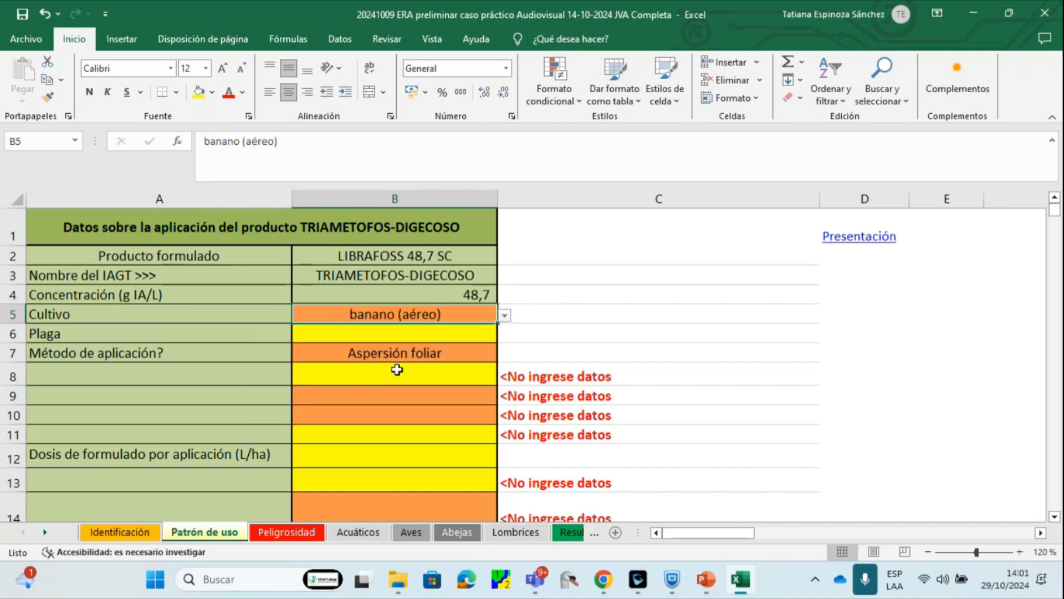
Set Cultivo on the Patrón de uso sheet to yuca.
click(505, 317)
drag(502, 357, 504, 407)
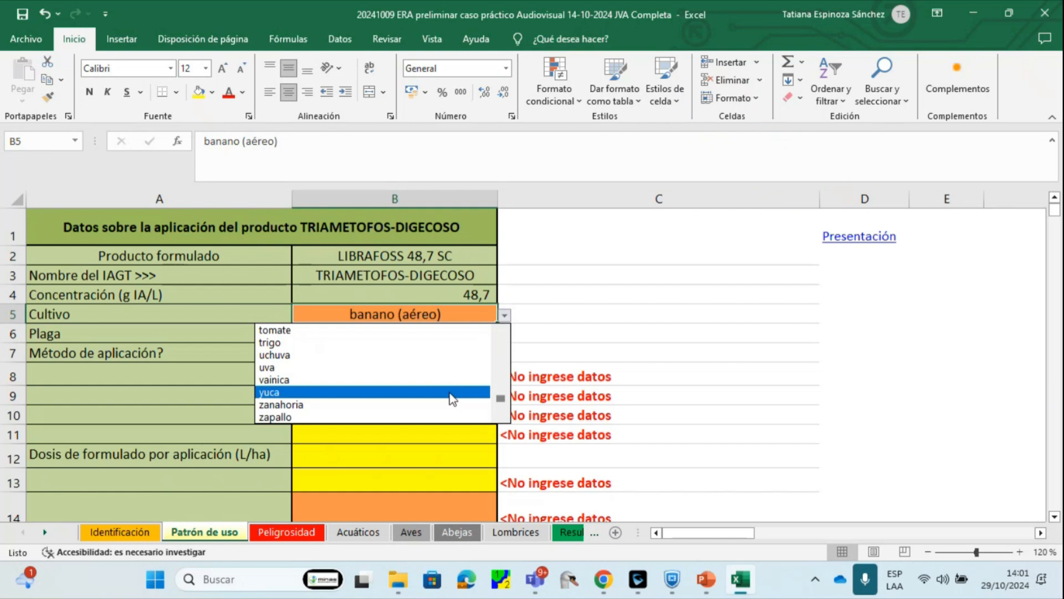
click(453, 394)
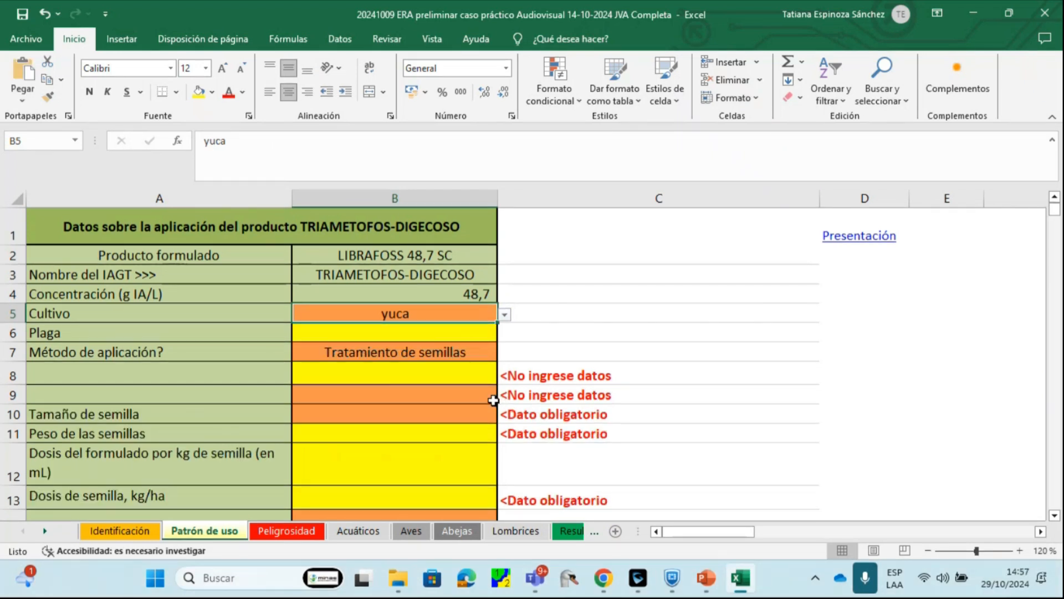
Set Método de aplicación to Aplicación granular and check the available options for Tamaño de gránulo.
click(480, 354)
click(505, 354)
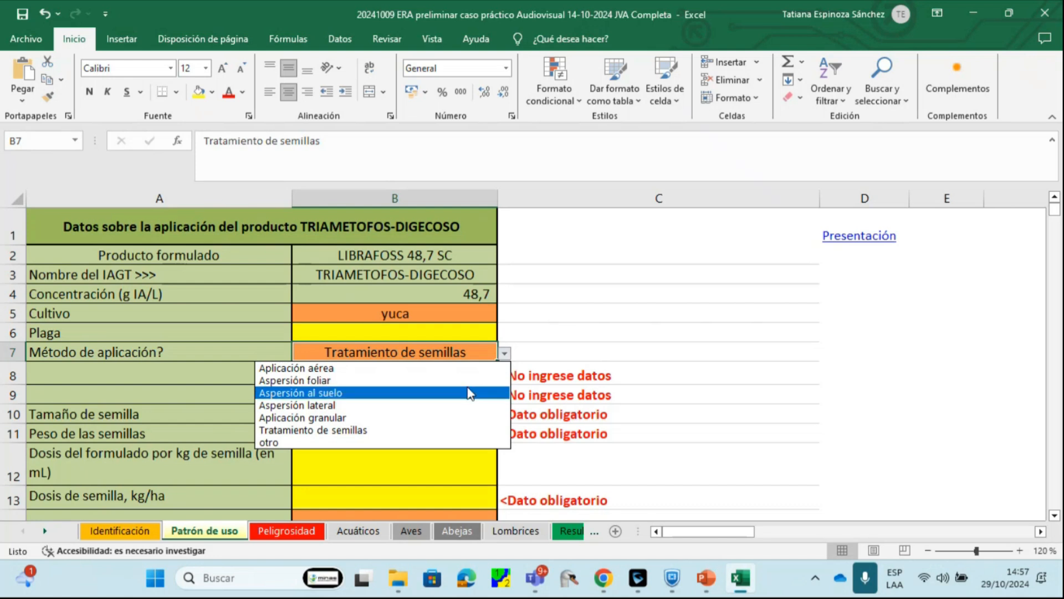
click(466, 420)
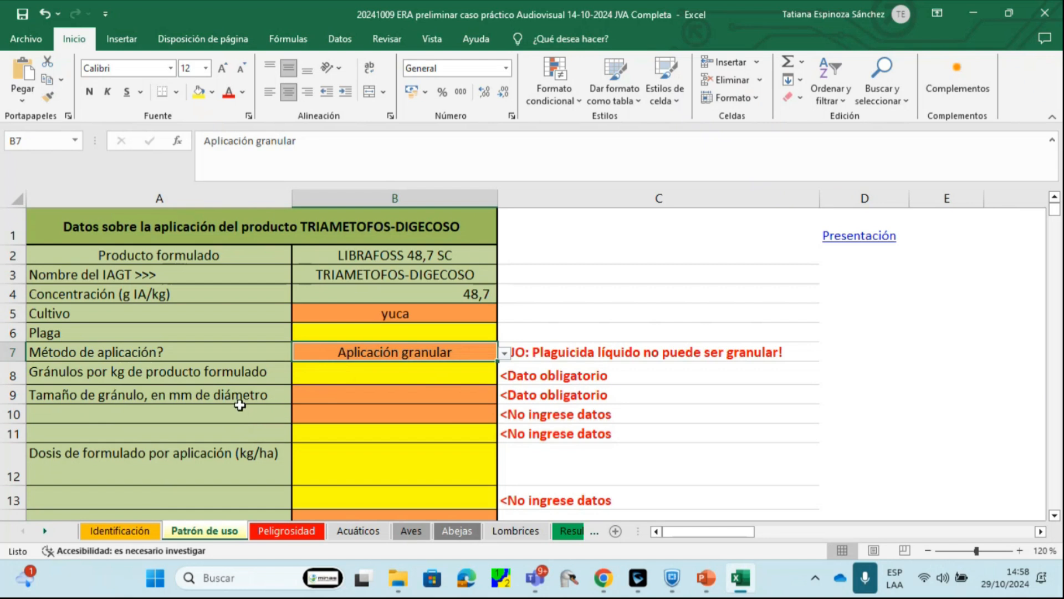
click(363, 392)
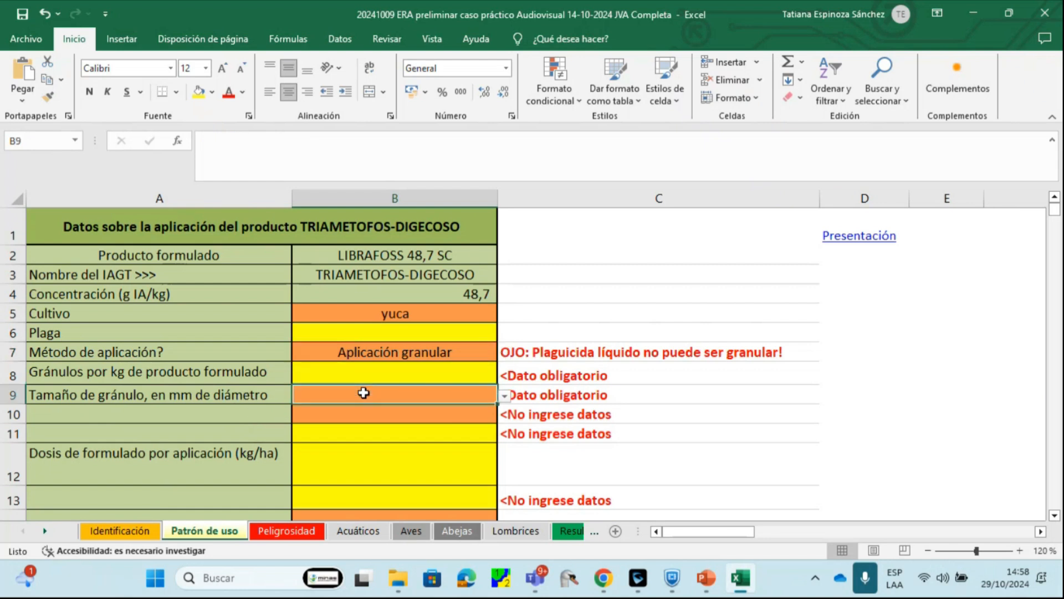
click(505, 396)
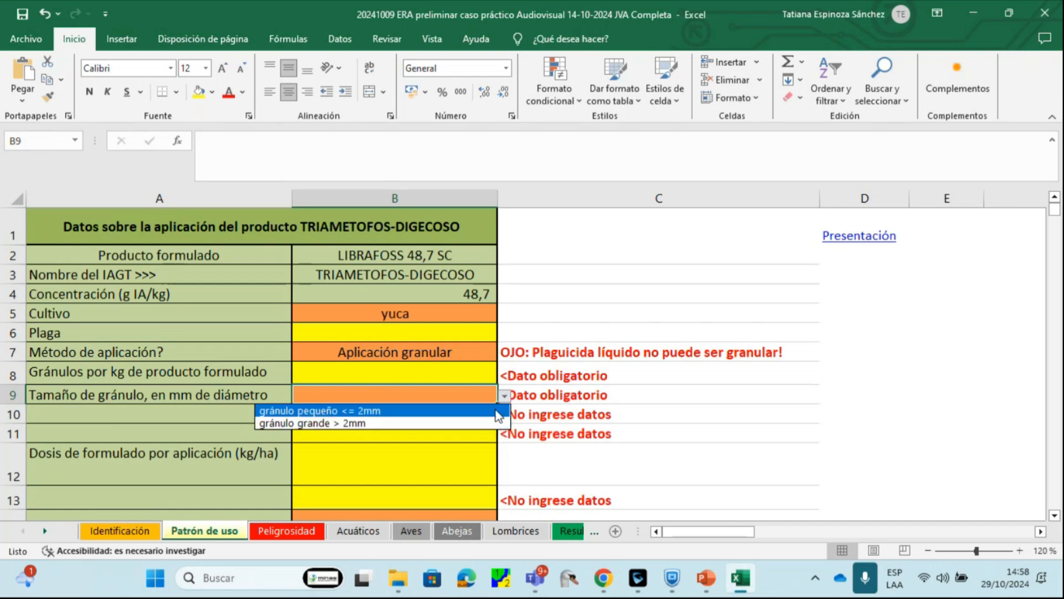
click(472, 359)
Set Método de aplicación to Tratamiento de semillas and check the available options for Tamaño de semilla.
click(477, 353)
click(504, 355)
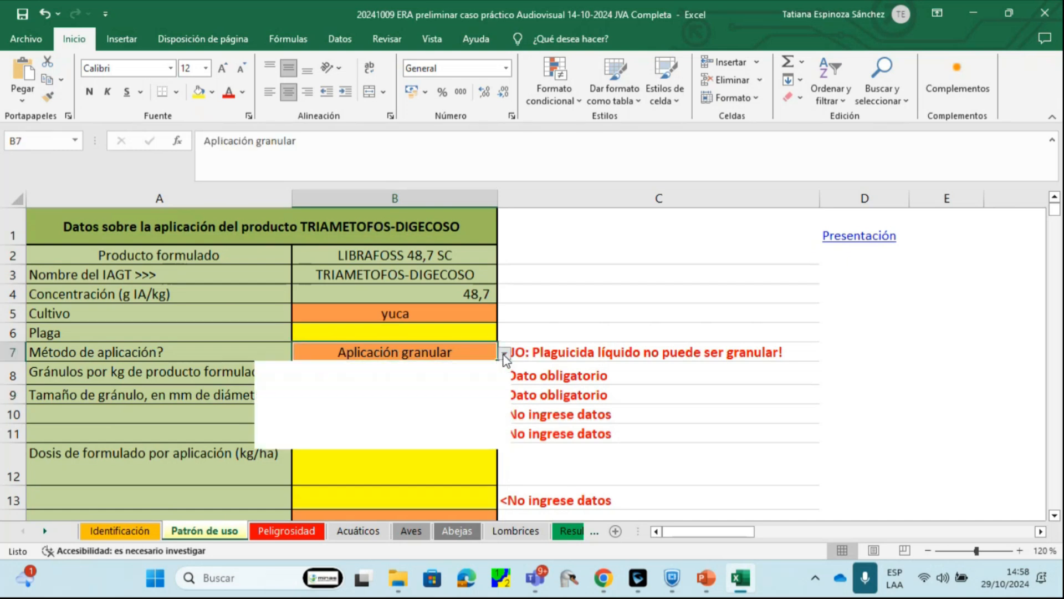
click(485, 430)
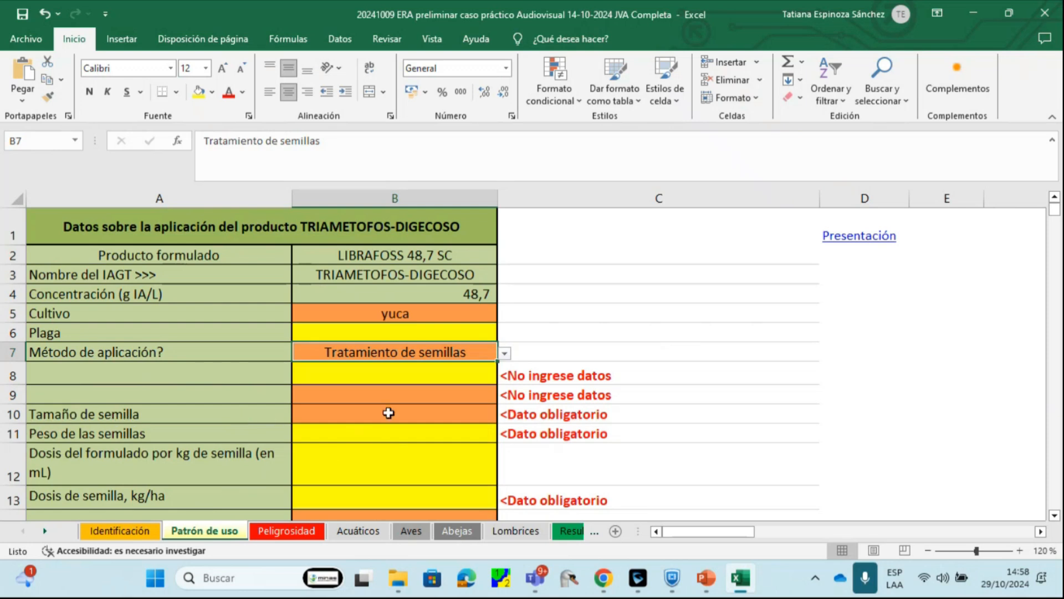
click(444, 418)
click(505, 416)
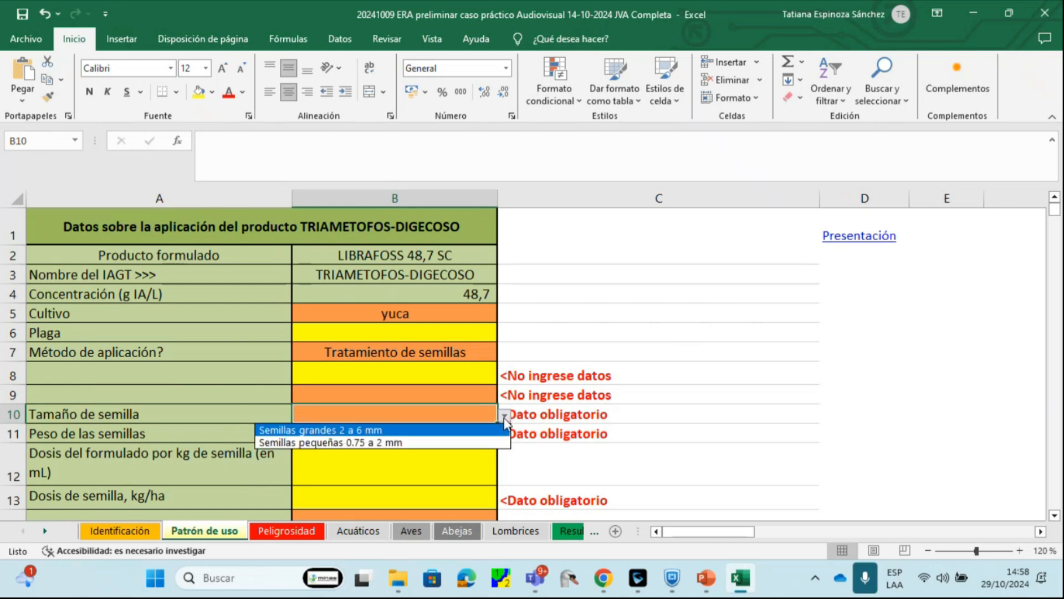
click(505, 418)
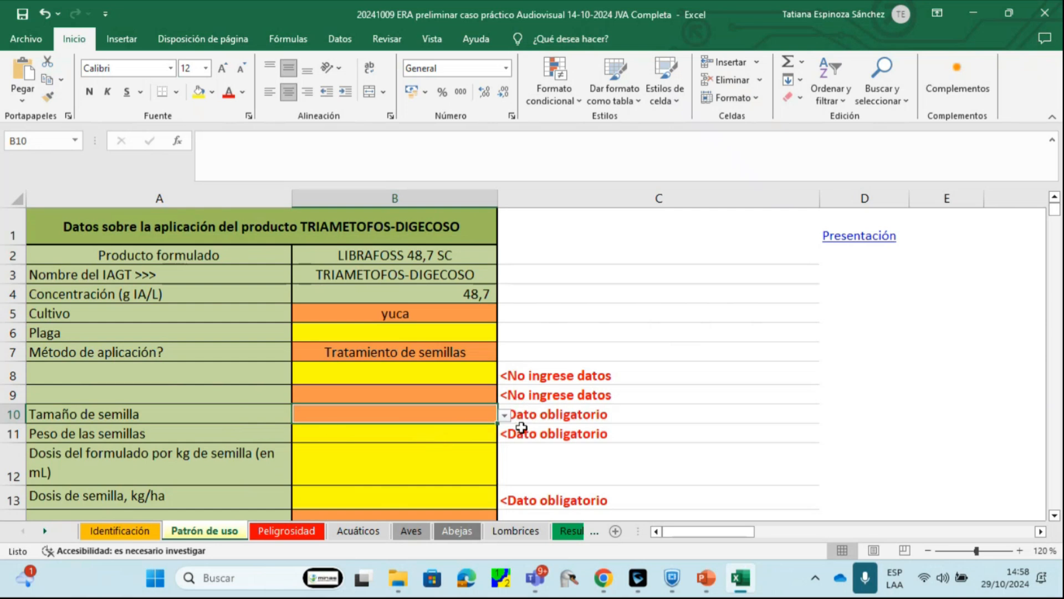
click(426, 471)
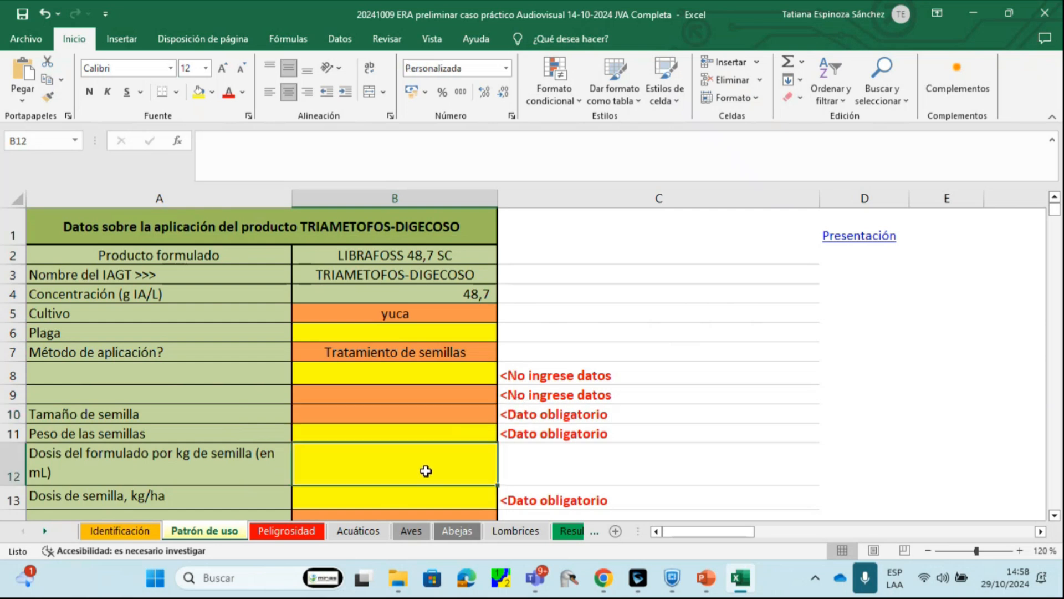
click(419, 435)
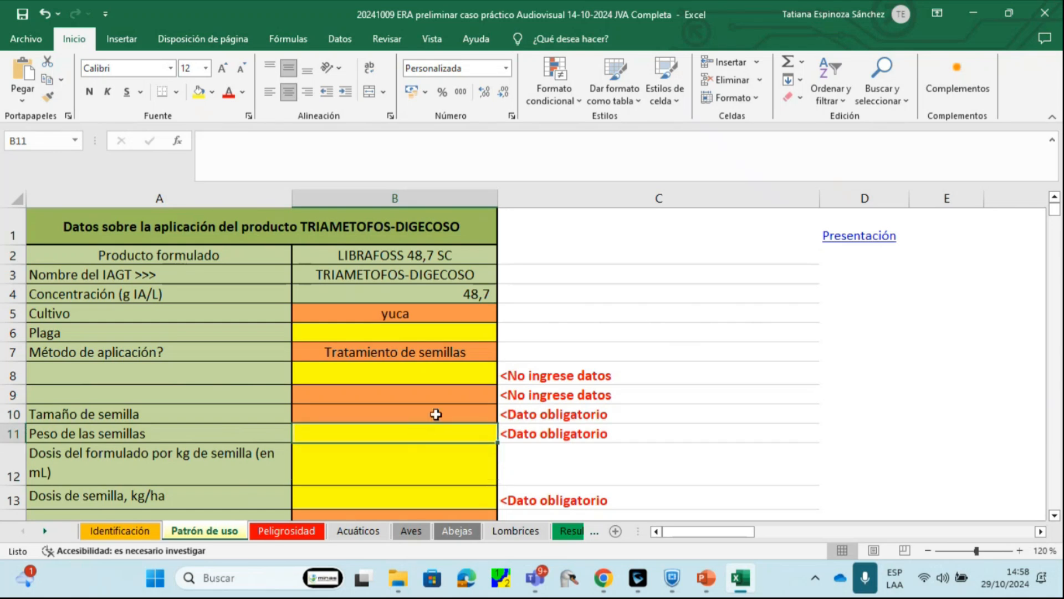
Set Método de aplicación to Aspersión foliar.
click(449, 358)
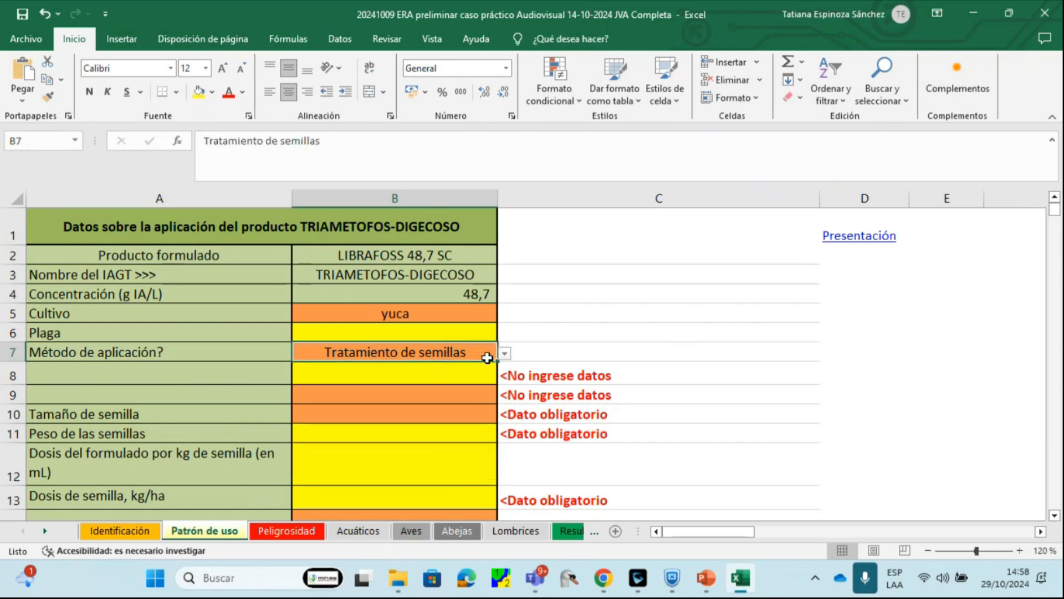
click(504, 353)
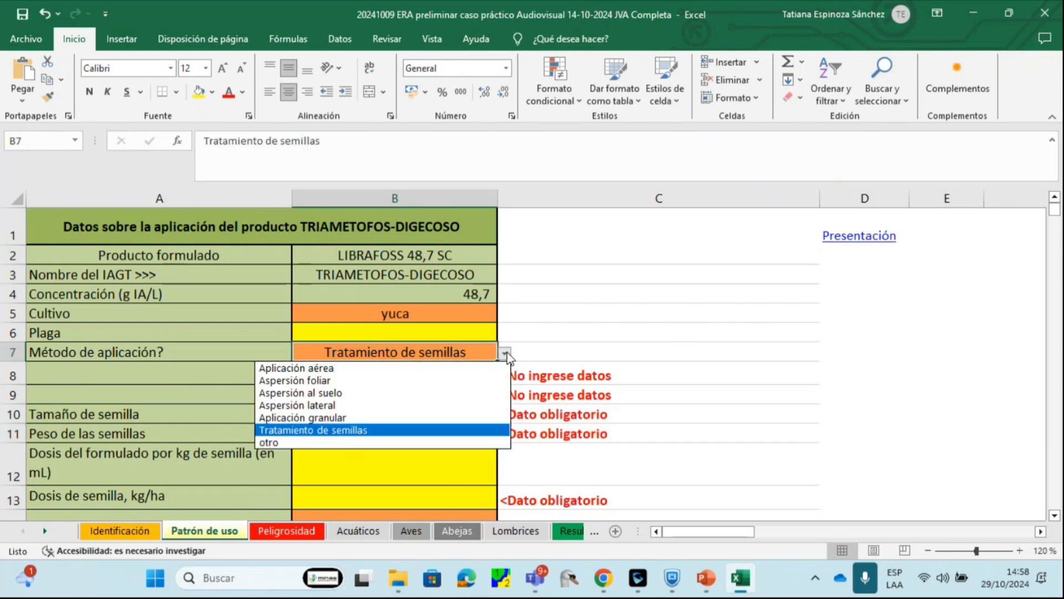
click(475, 380)
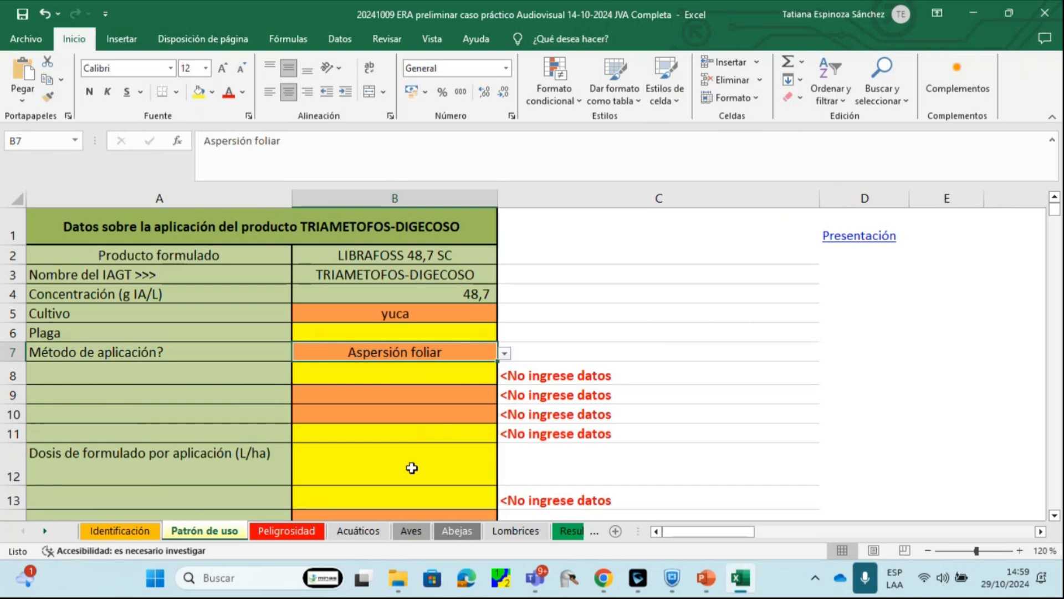
Choose "Al suelo, después de que emerja el cultivo" as the Momento de aplicación.
scroll(410, 467, down, 3)
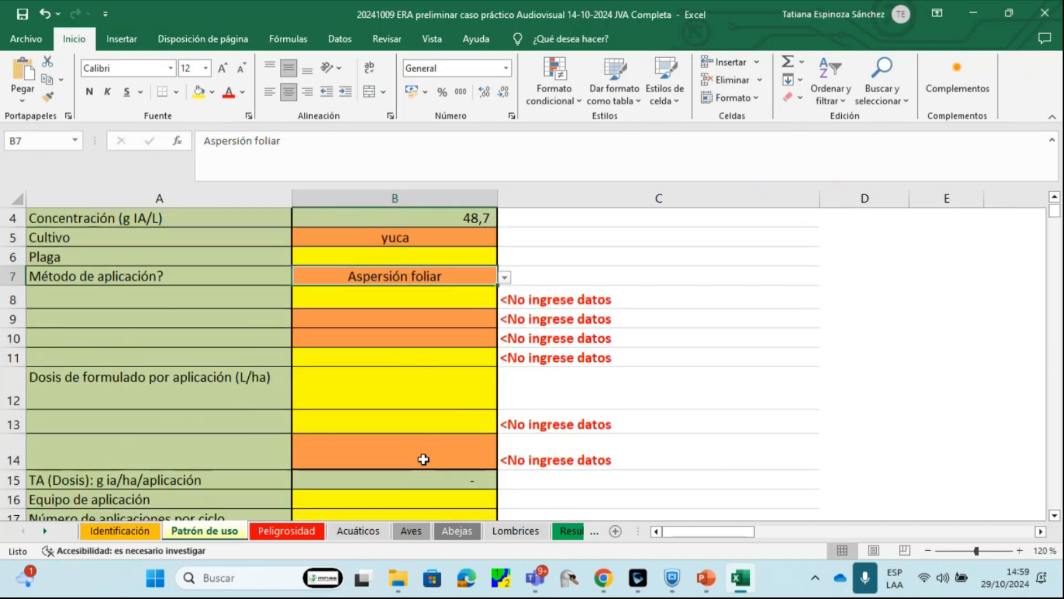
scroll(426, 460, down, 2)
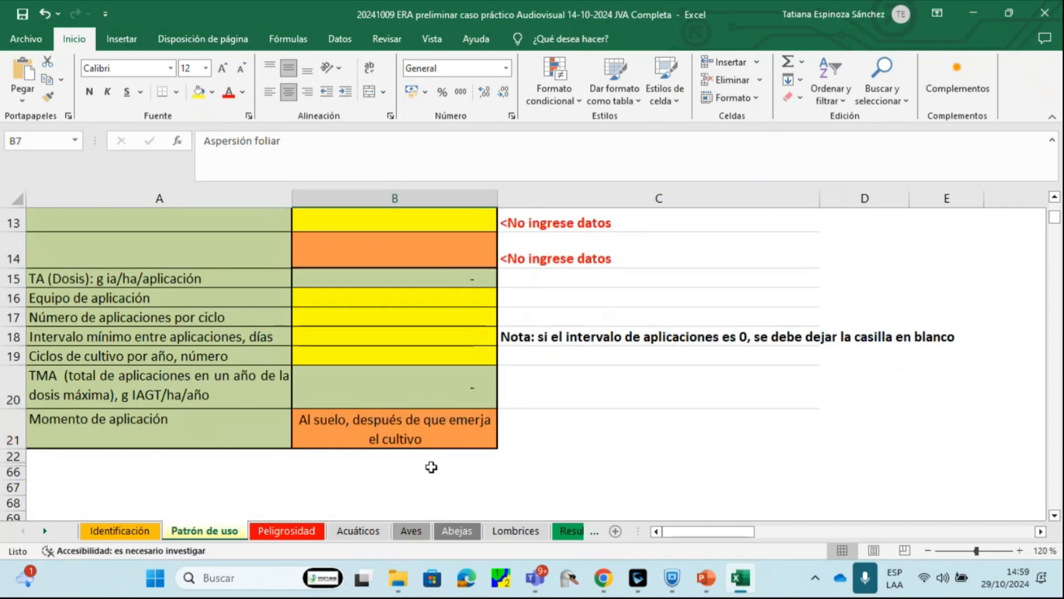
click(354, 428)
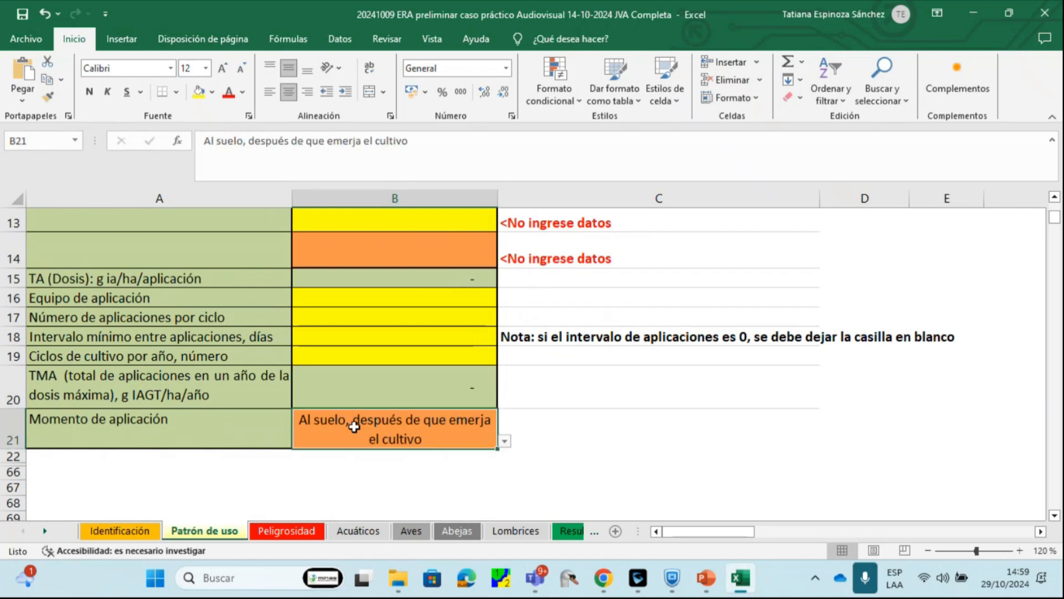
click(504, 442)
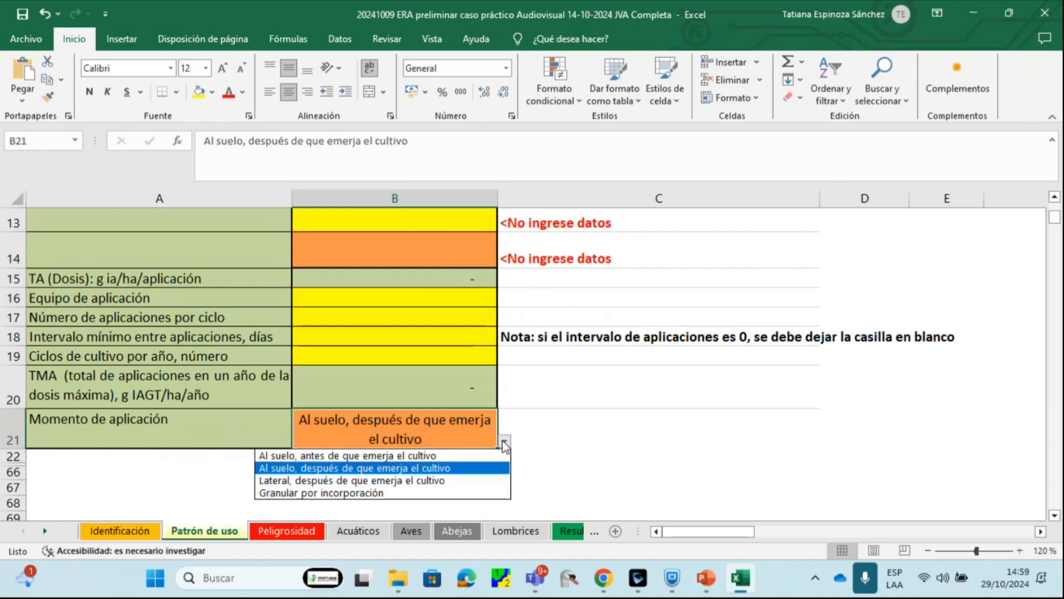
click(463, 476)
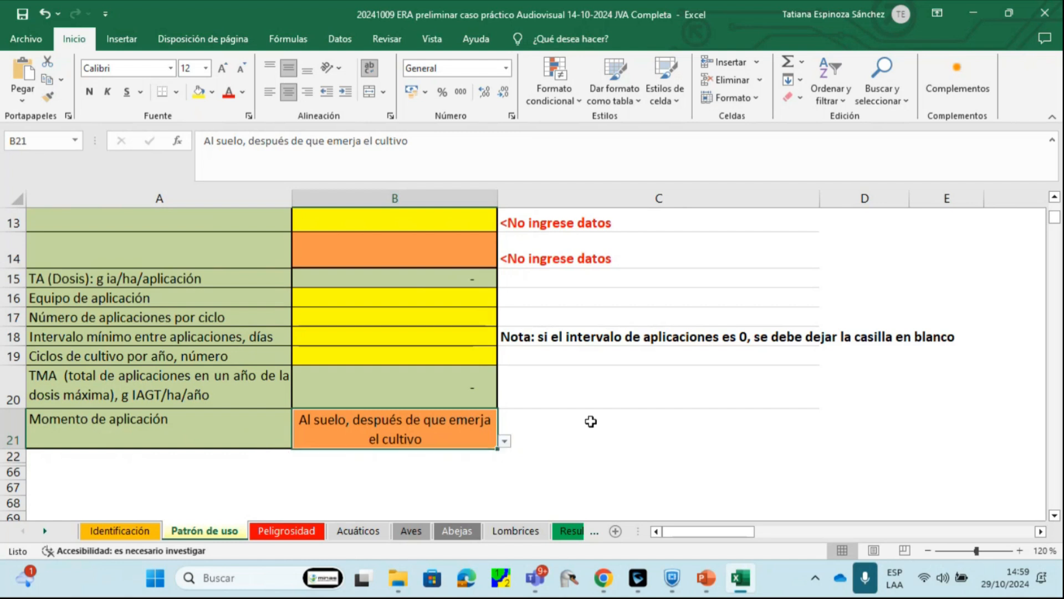
Review the use pattern fields between Método de aplicación and Momento de aplicación.
scroll(591, 423, up, 1)
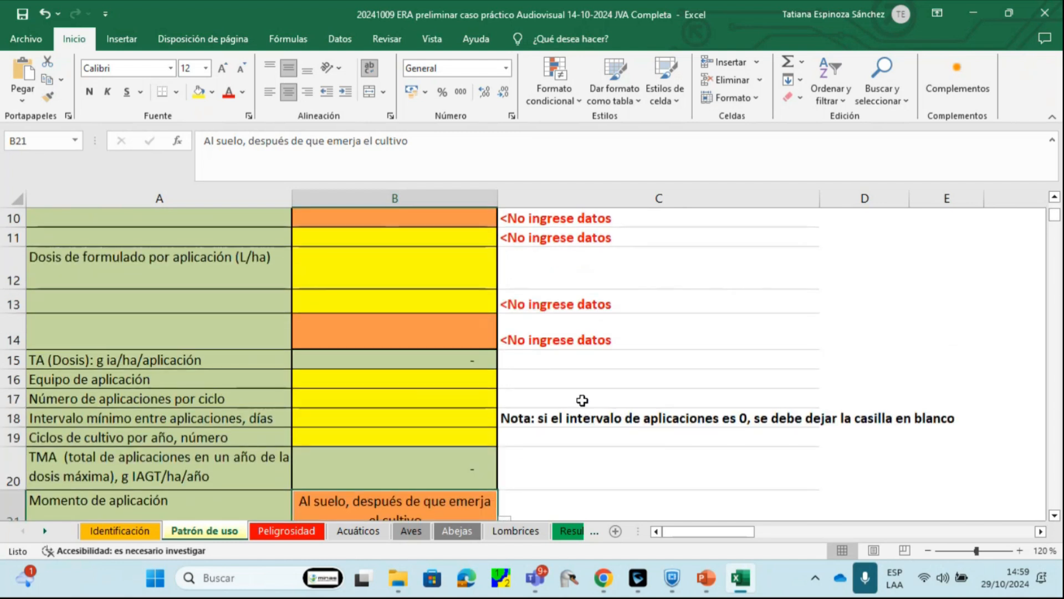
scroll(571, 385, up, 1)
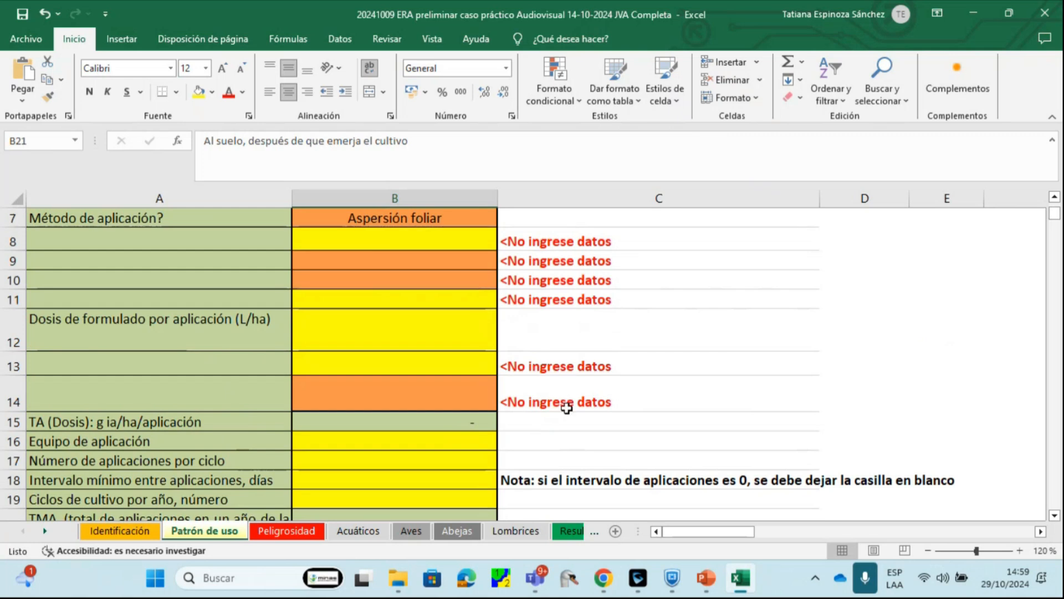
scroll(566, 396, up, 1)
scroll(567, 396, up, 1)
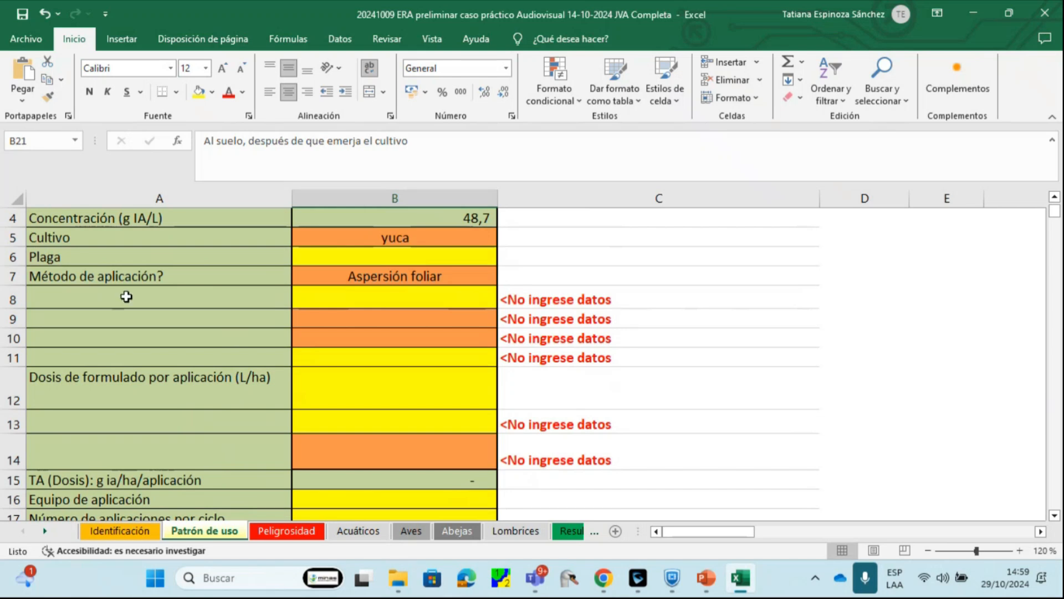
scroll(293, 399, down, 3)
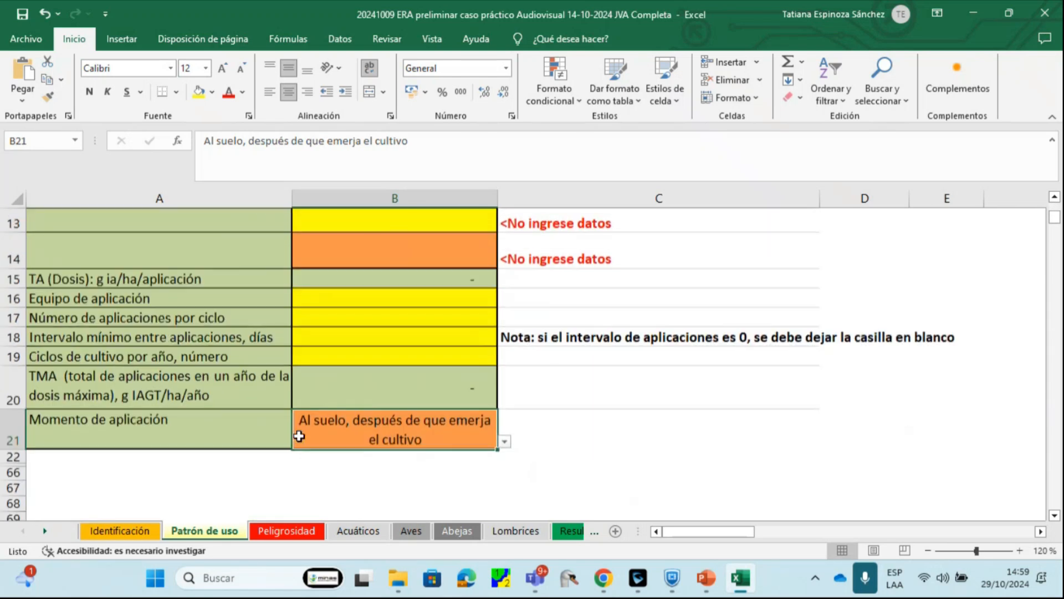
scroll(291, 363, up, 3)
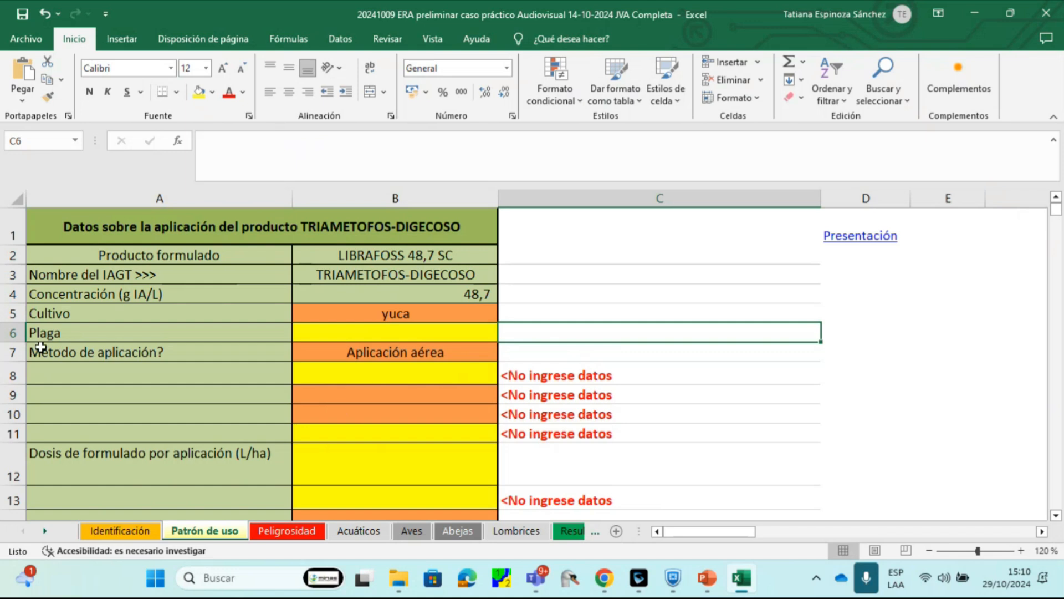
Enter "Trips: Frankliniella sp." as the Plaga for the yuca crop.
click(400, 331)
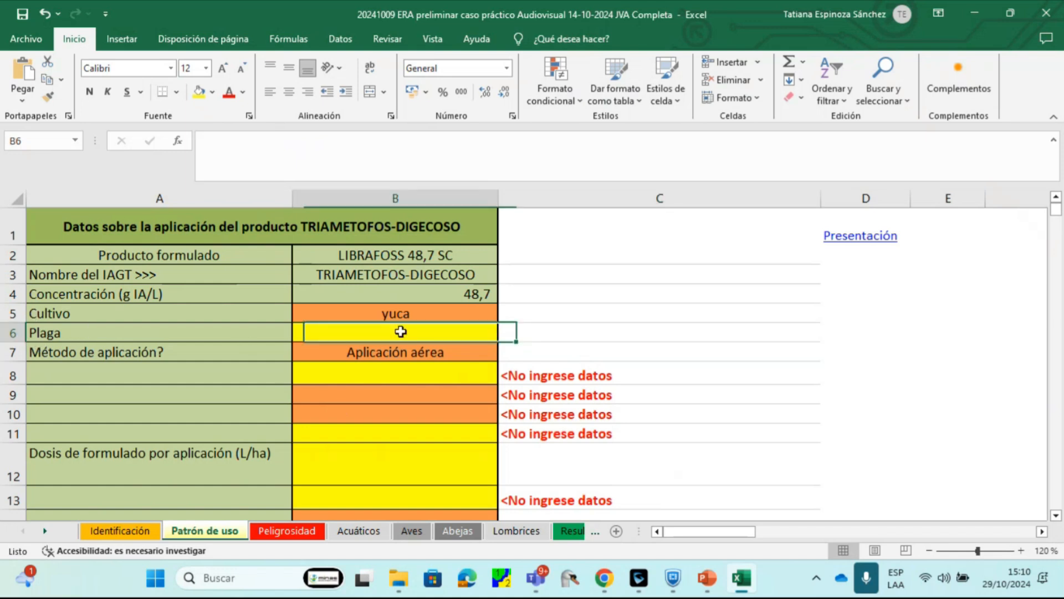
text(Trips: Frankliniella sp.)
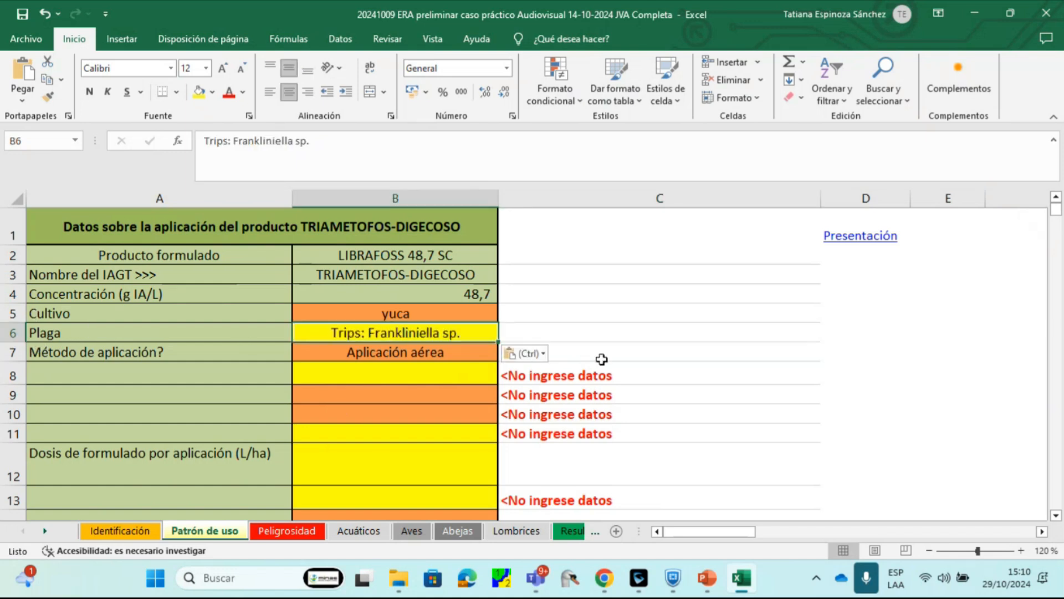
click(602, 335)
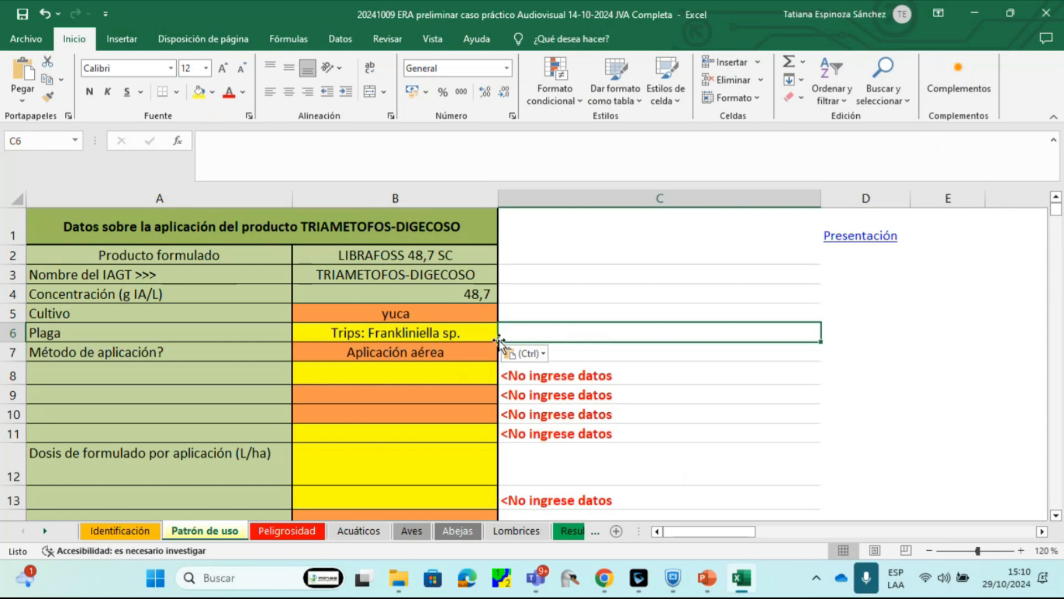
Set Dosis de formulado por aplicación to 0,25 L/ha and Equipo de aplicación to Terrestre.
click(420, 467)
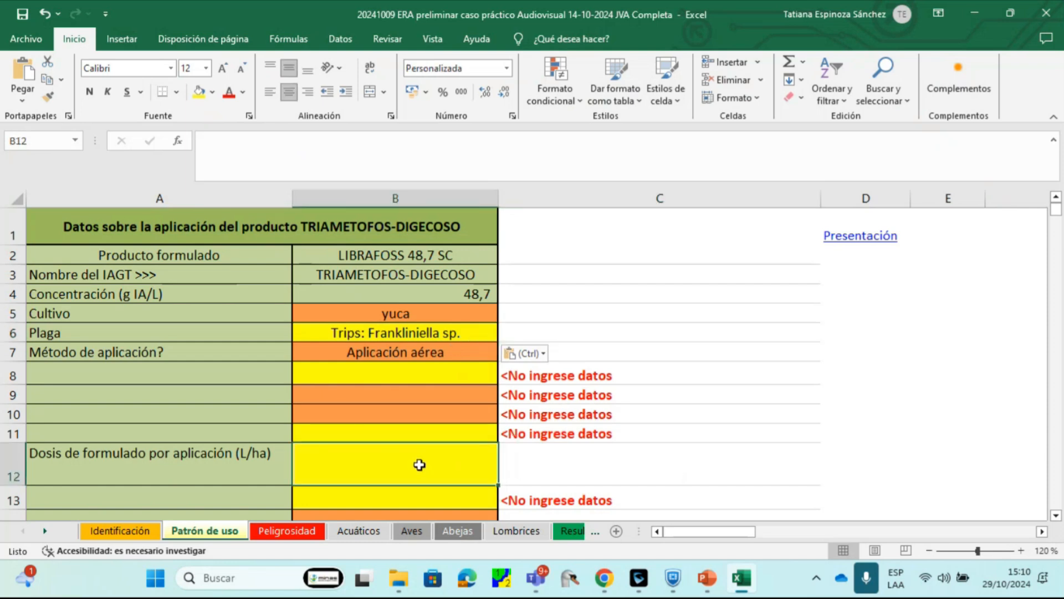
text(0,25)
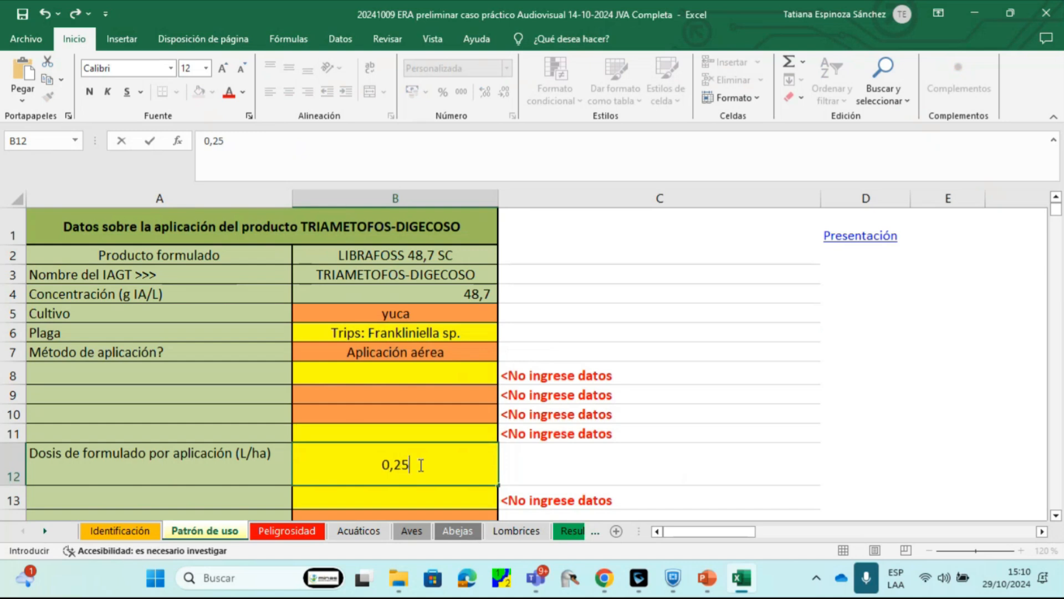
scroll(571, 435, down, 2)
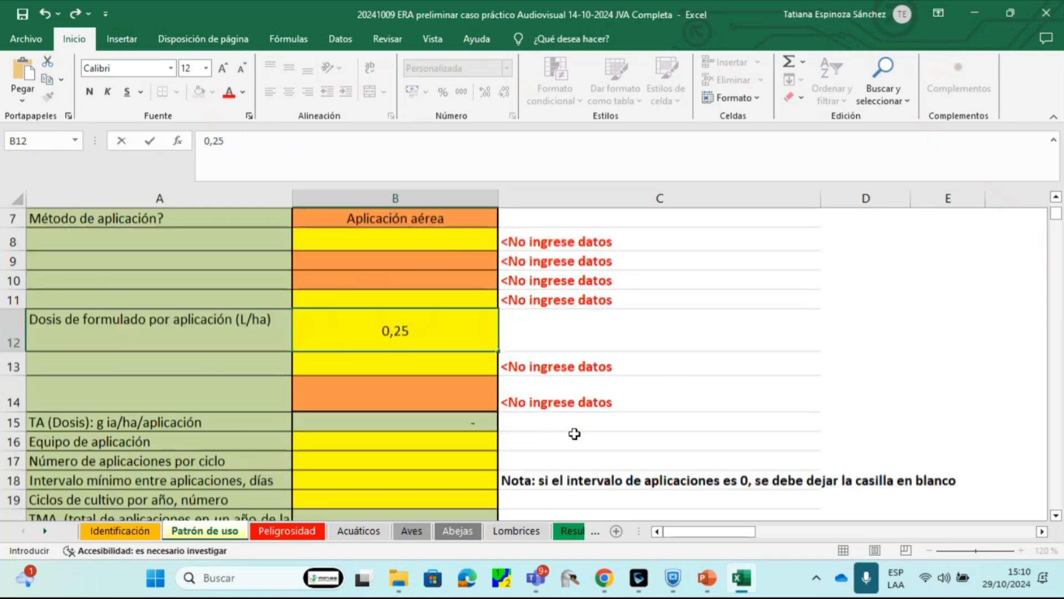
click(400, 441)
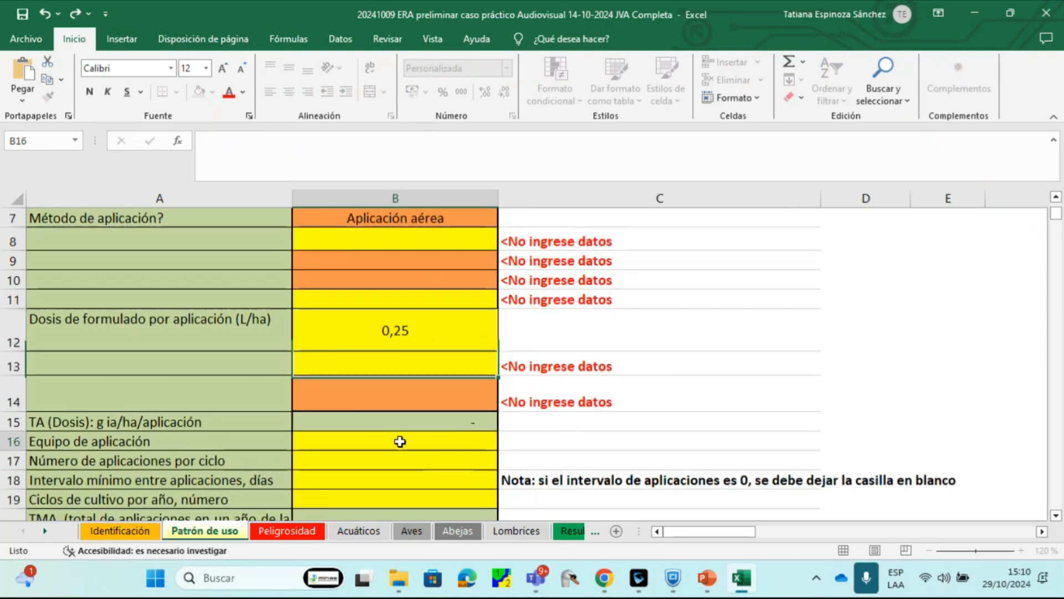
text(Terr)
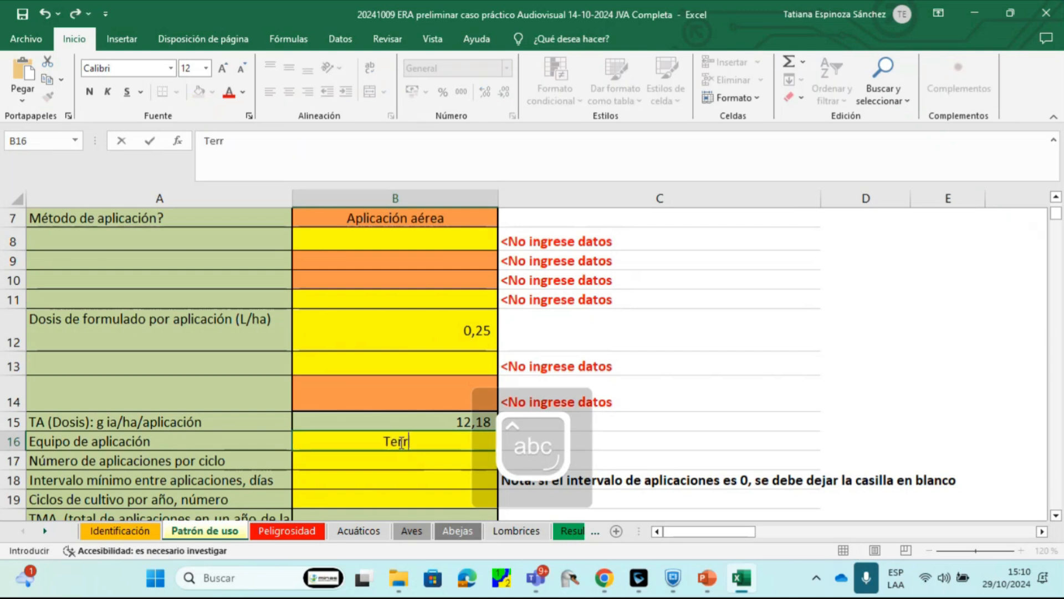
text(estre)
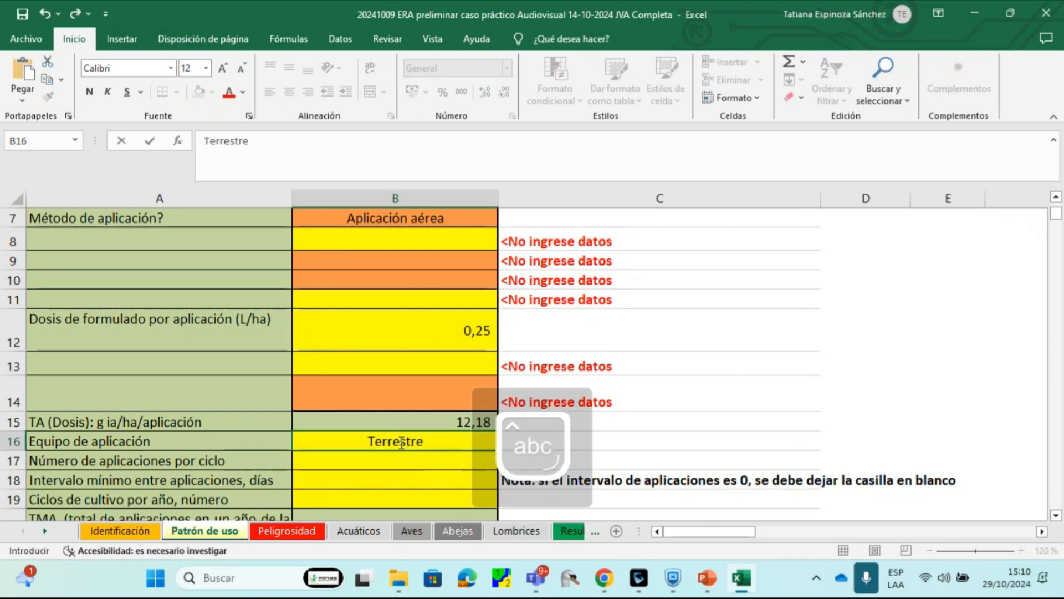
Set Número de aplicaciones por ciclo to 2 and Intervalo mínimo entre aplicaciones to 7 days.
click(403, 461)
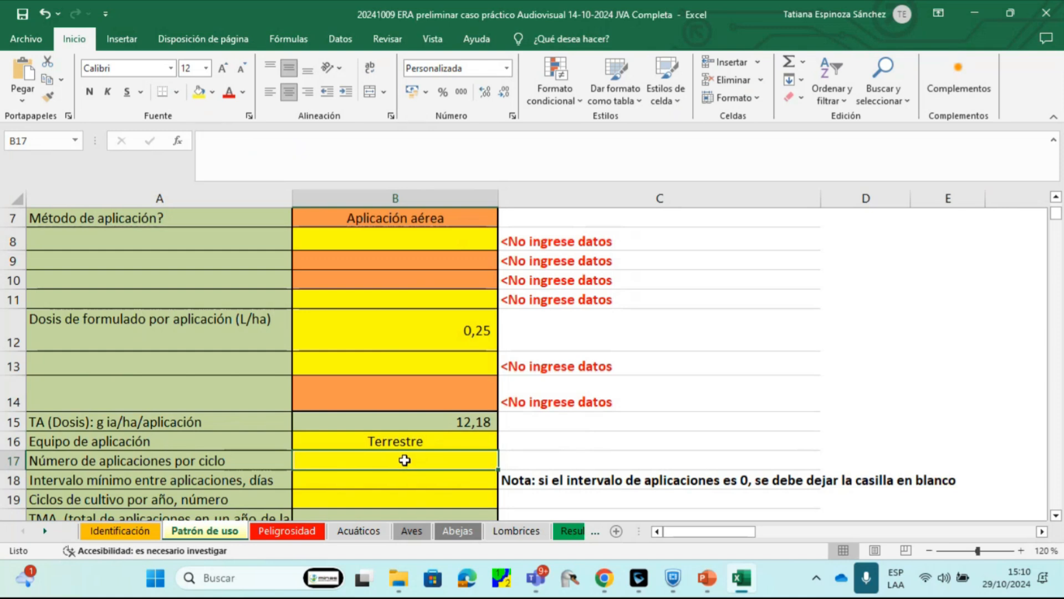
text(2)
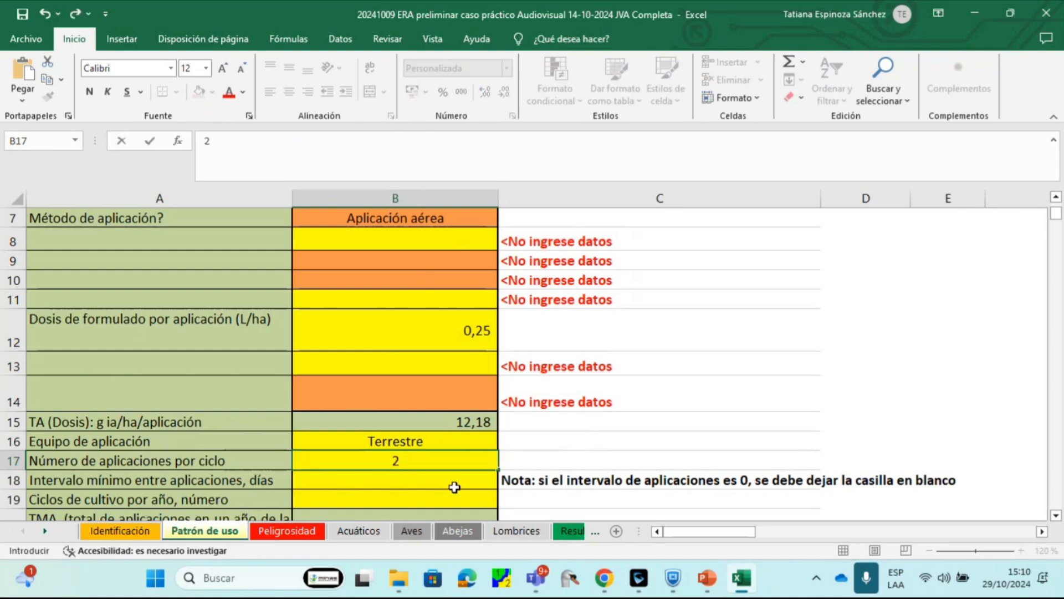
click(452, 486)
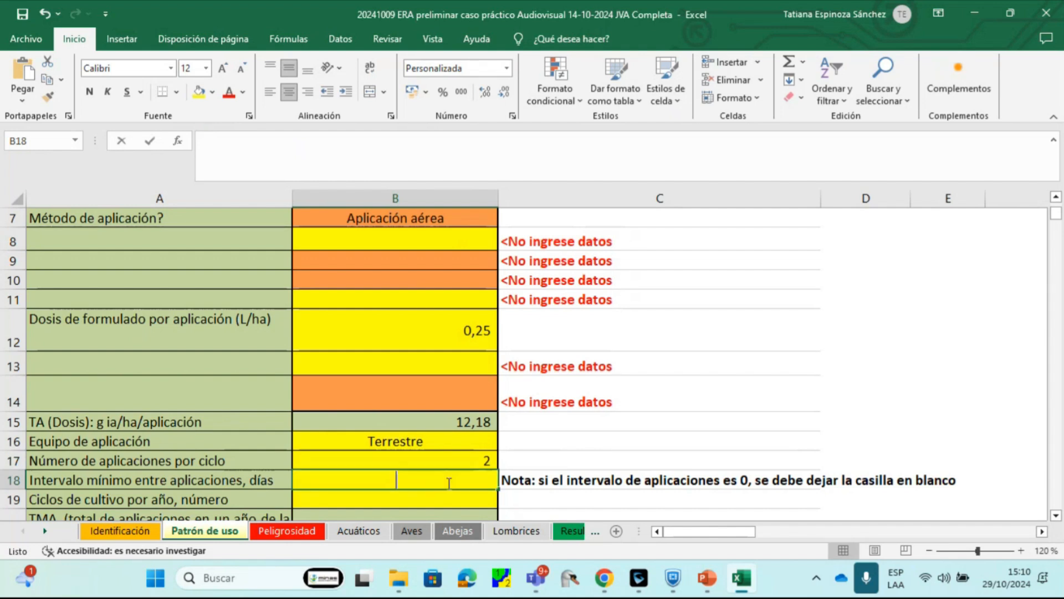
text(7)
click(513, 501)
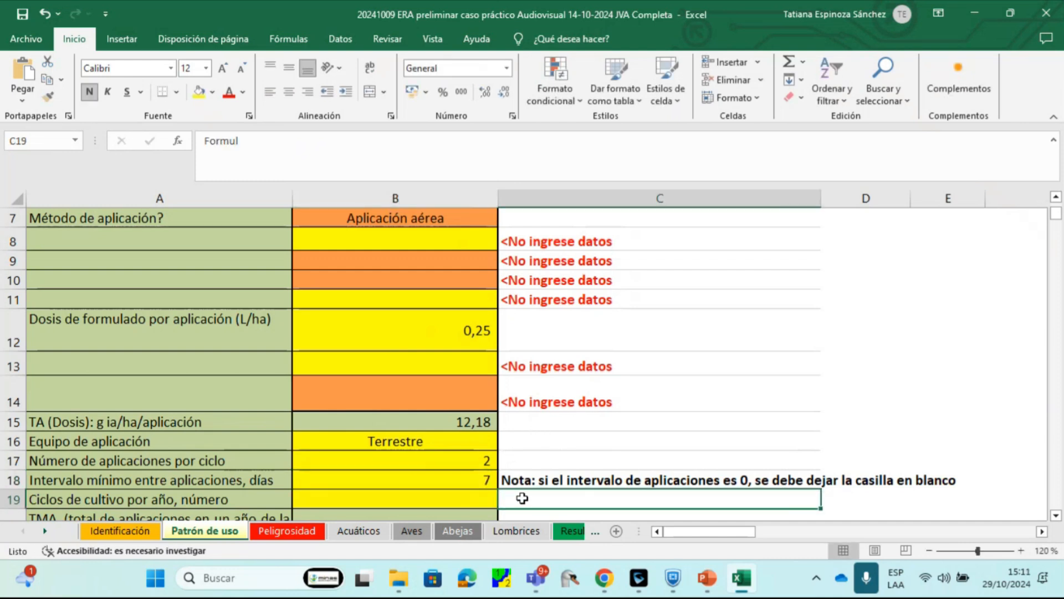
Clear the Intervalo mínimo entre aplicaciones value and enter 7 again.
click(479, 482)
key(BackSpace)
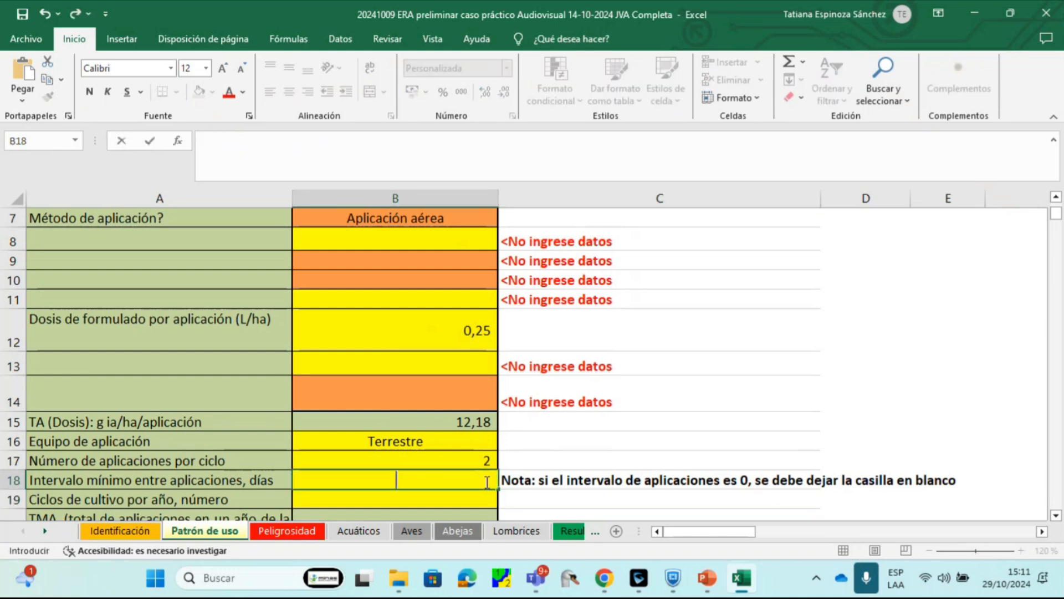
text(7)
click(518, 503)
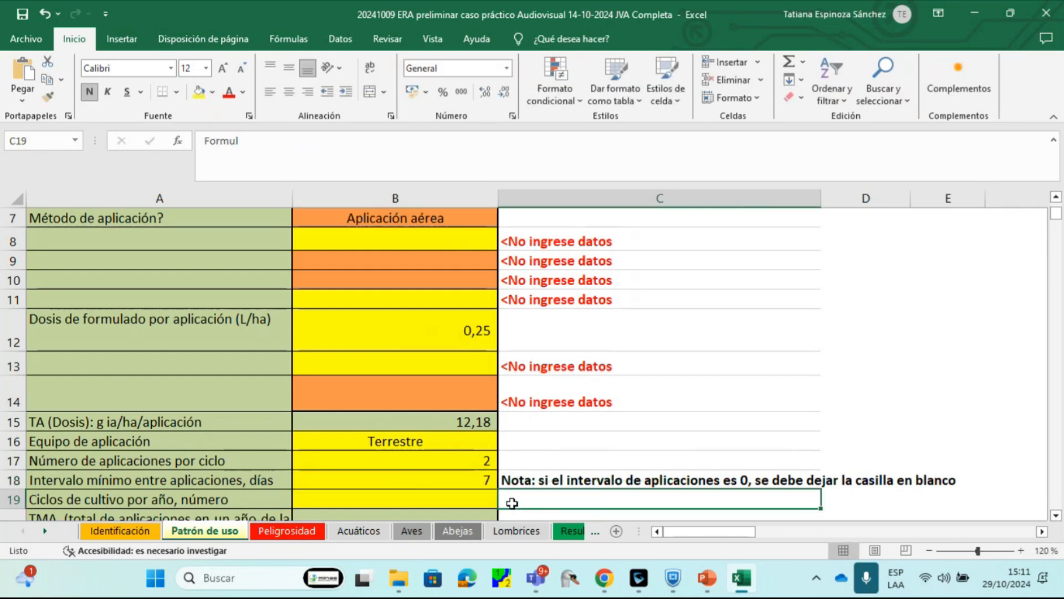
Set Ciclos de cultivo por año to 1 so the yearly total of applications is calculated.
scroll(416, 488, down, 2)
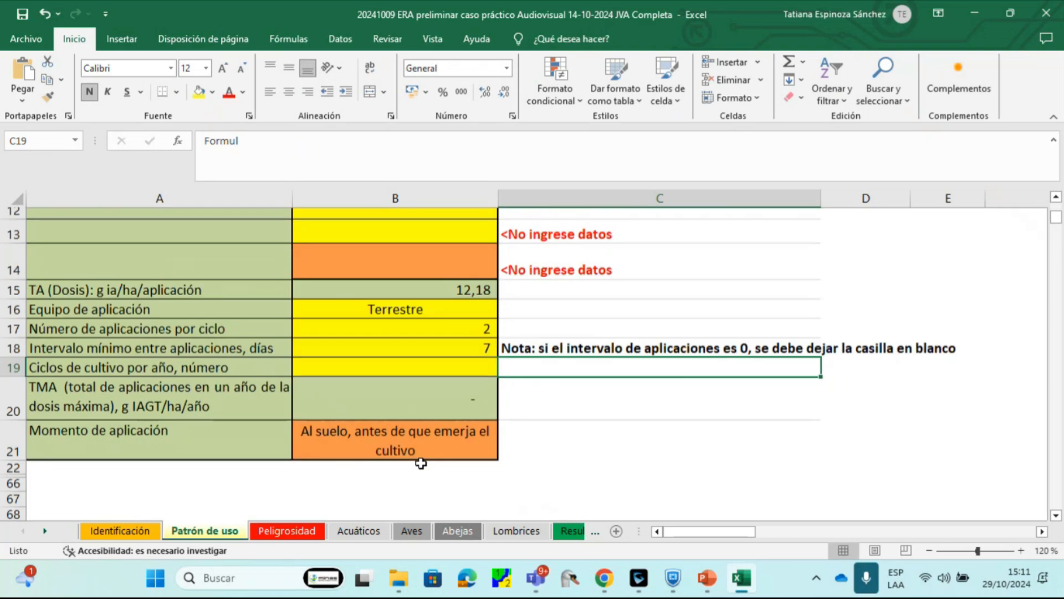
click(471, 355)
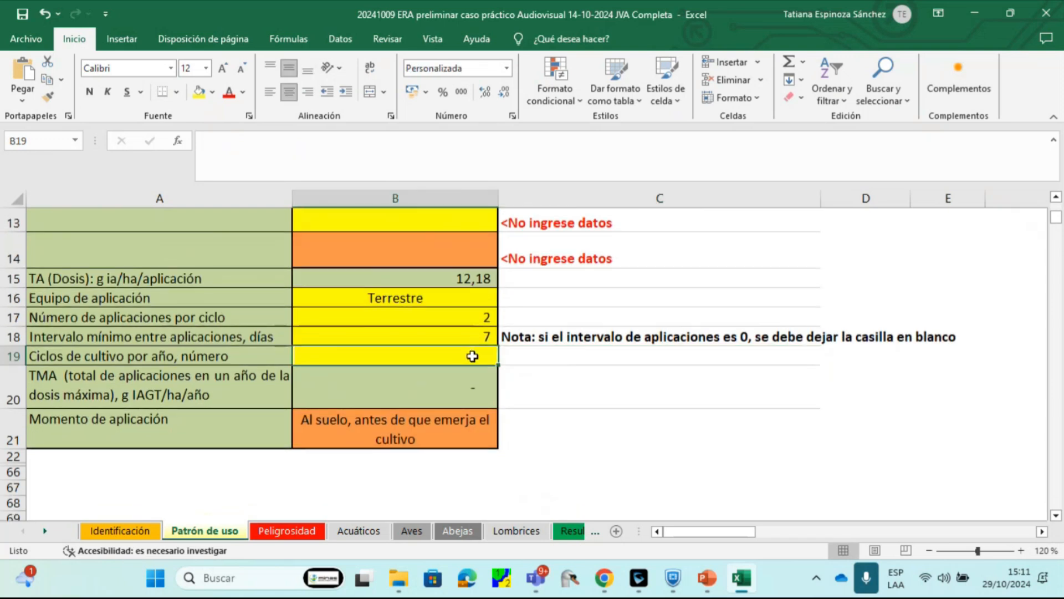
text(1)
click(545, 385)
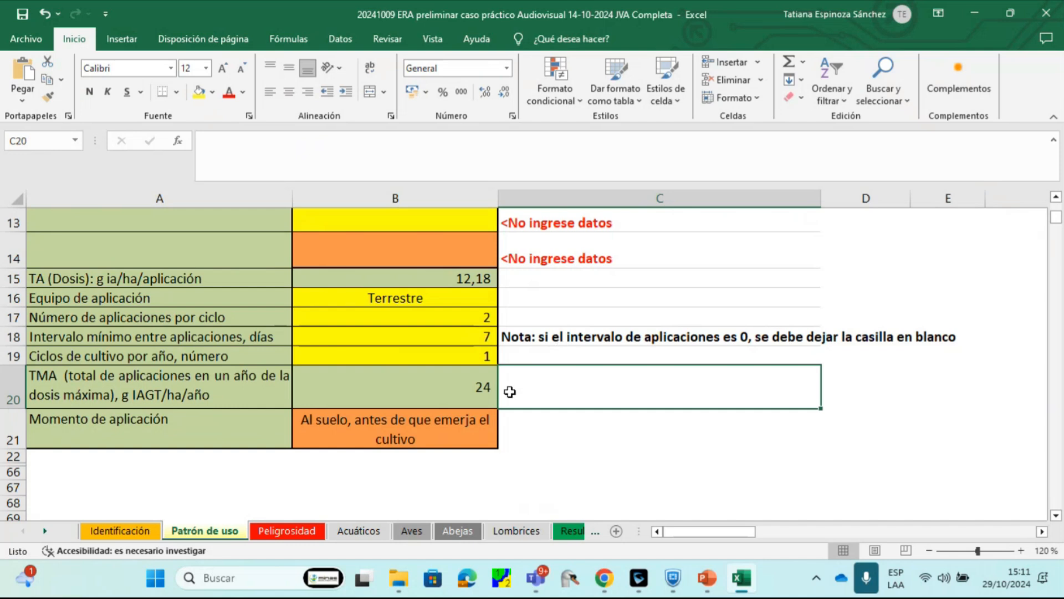
scroll(507, 392, up, 1)
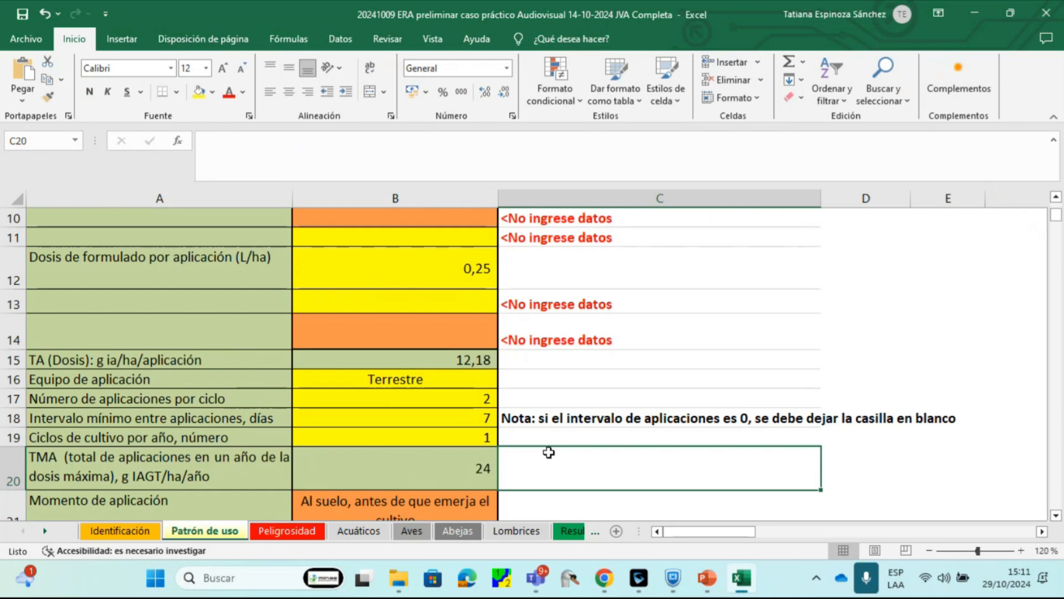
scroll(549, 452, down, 1)
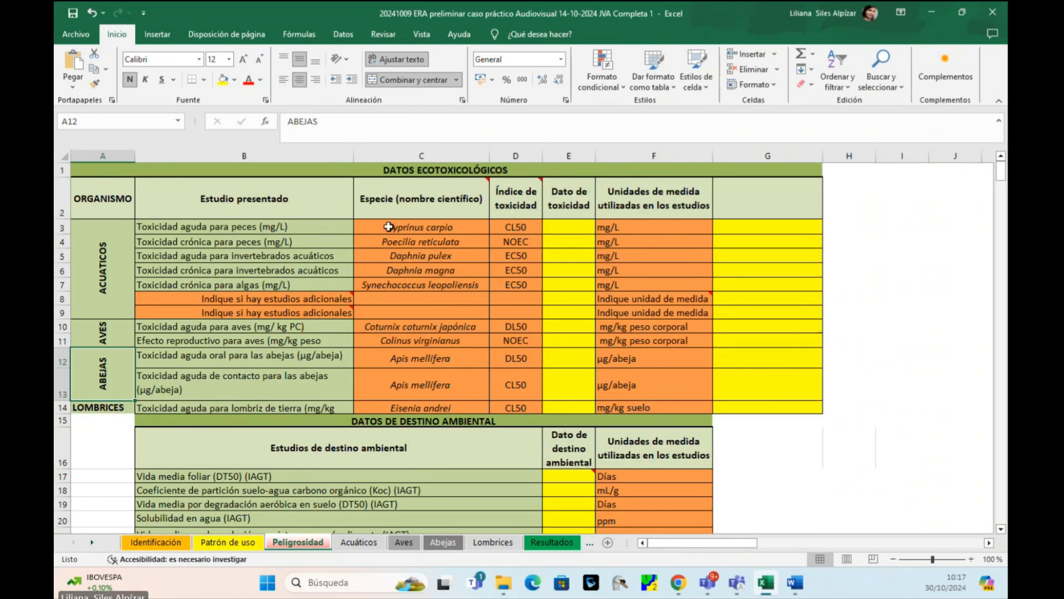
Review the Datos ecotoxicológicos and Datos de destino ambiental sections of the Peligrosidad sheet.
scroll(382, 198, down, 1)
scroll(382, 222, up, 1)
click(362, 172)
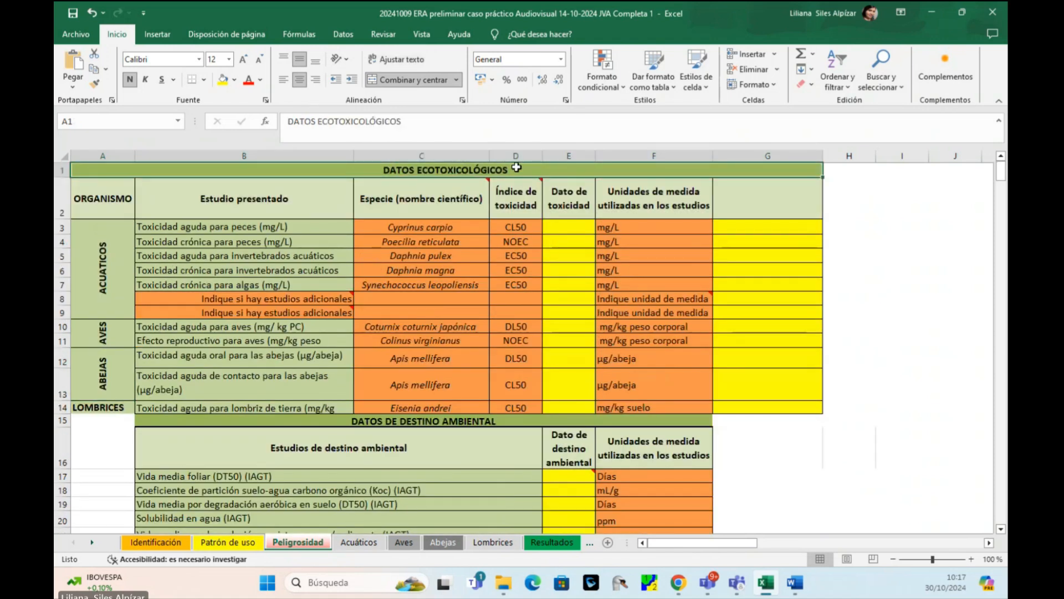
scroll(381, 295, down, 2)
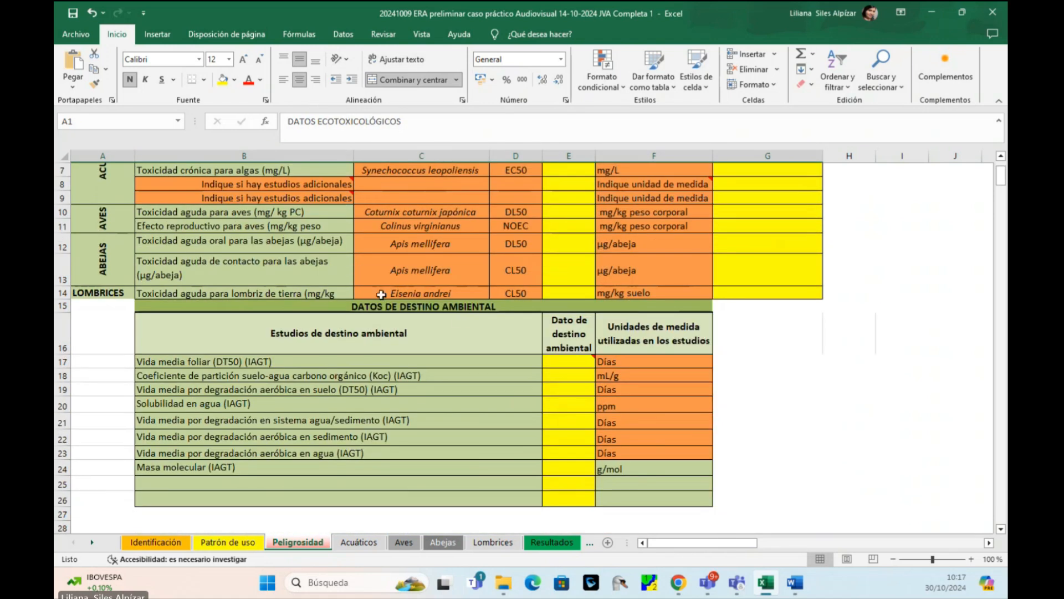
click(429, 321)
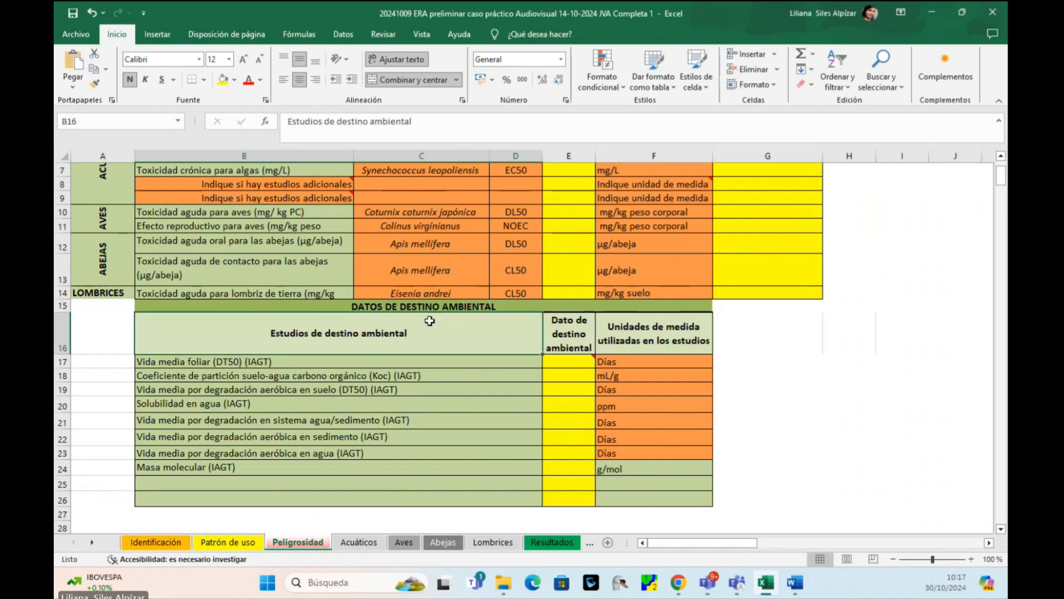
click(424, 306)
scroll(302, 305, up, 2)
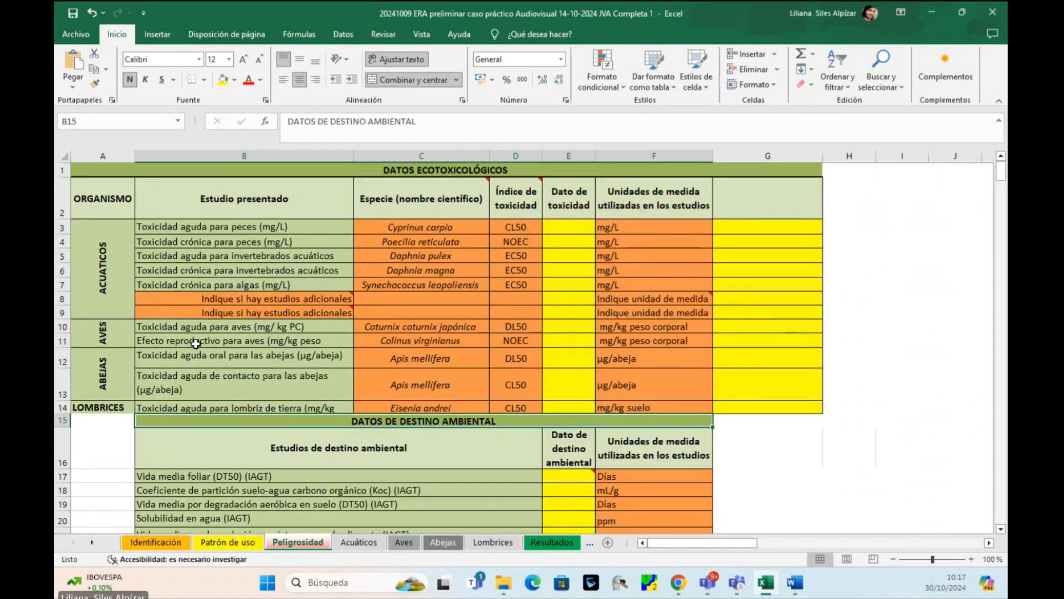
Examine the organism groups in the ORGANISMO column of the ecotoxicological table, from Acuáticos down to Lombrices.
click(99, 154)
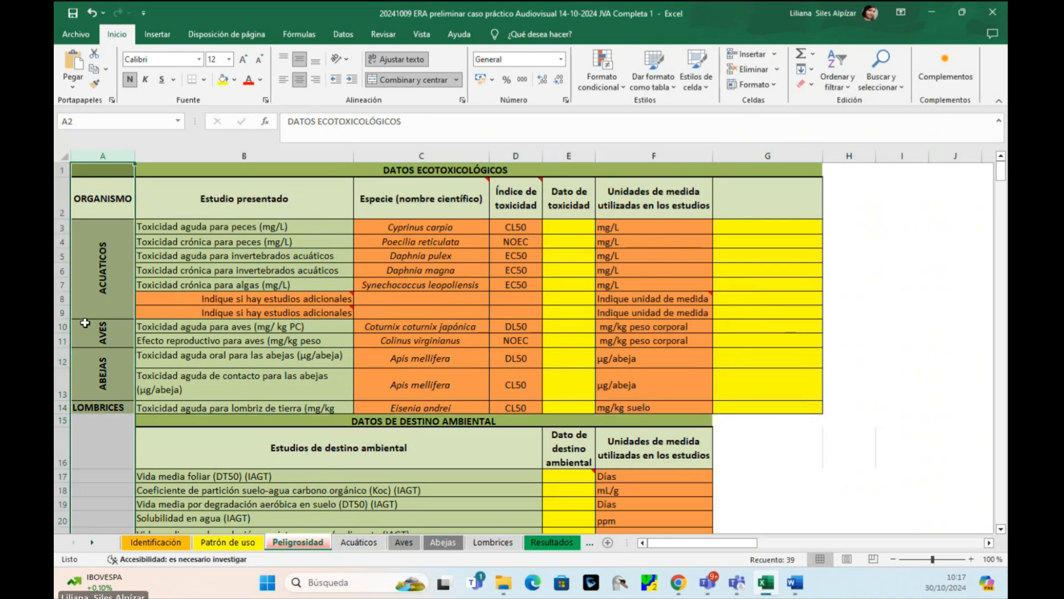
click(128, 191)
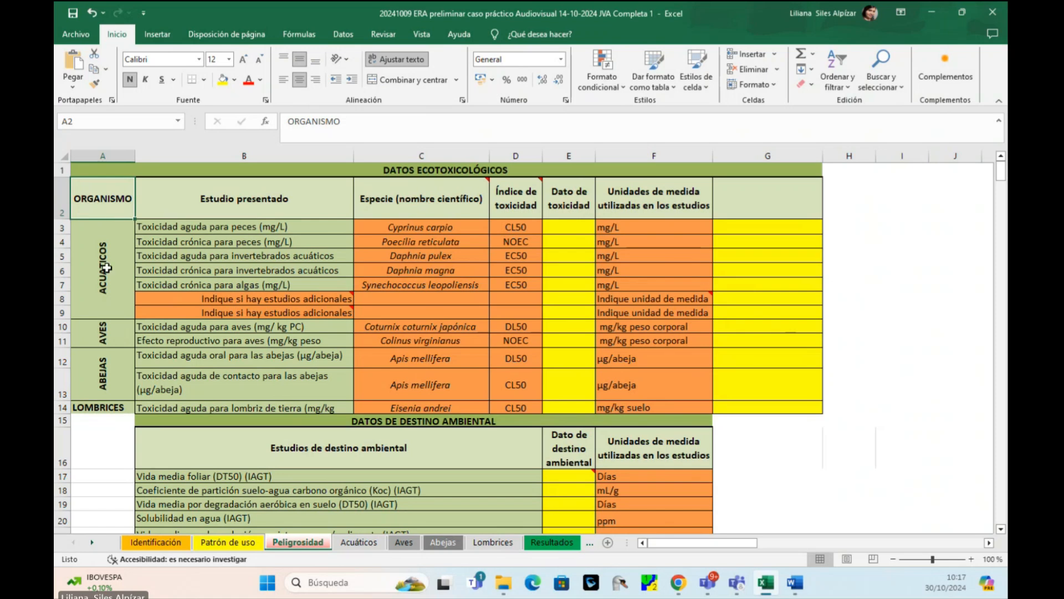
click(102, 332)
click(106, 371)
key(Down)
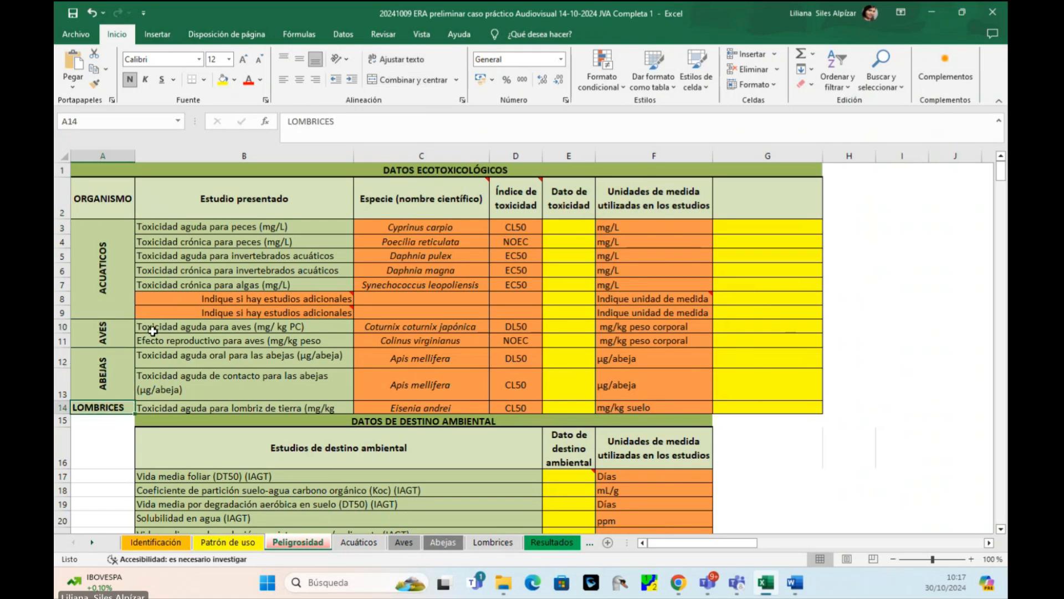
Examine the Estudio presentado column and check the available options for additional aquatic studies.
click(242, 156)
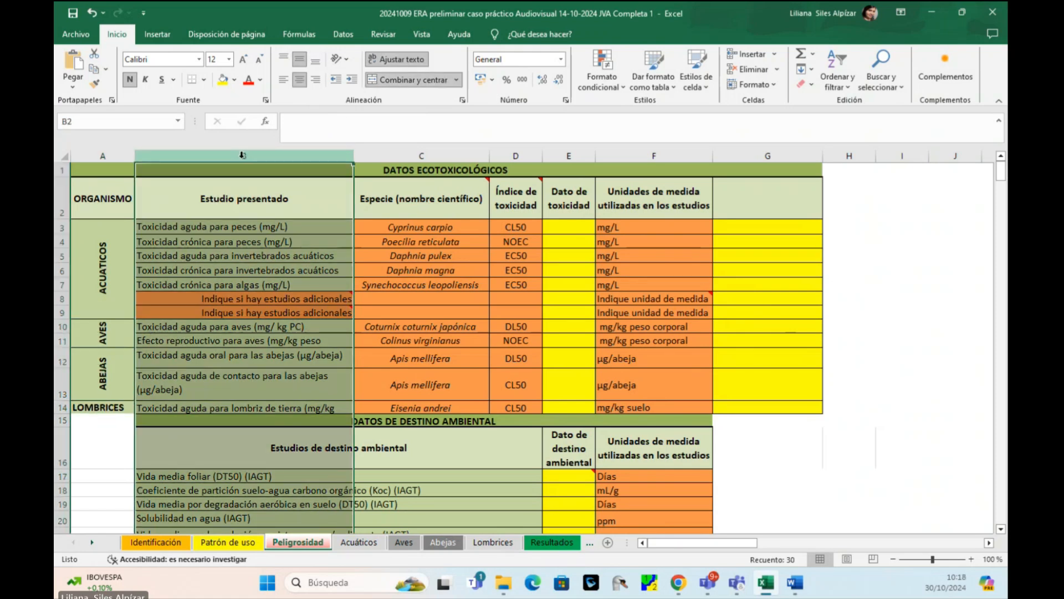
click(241, 202)
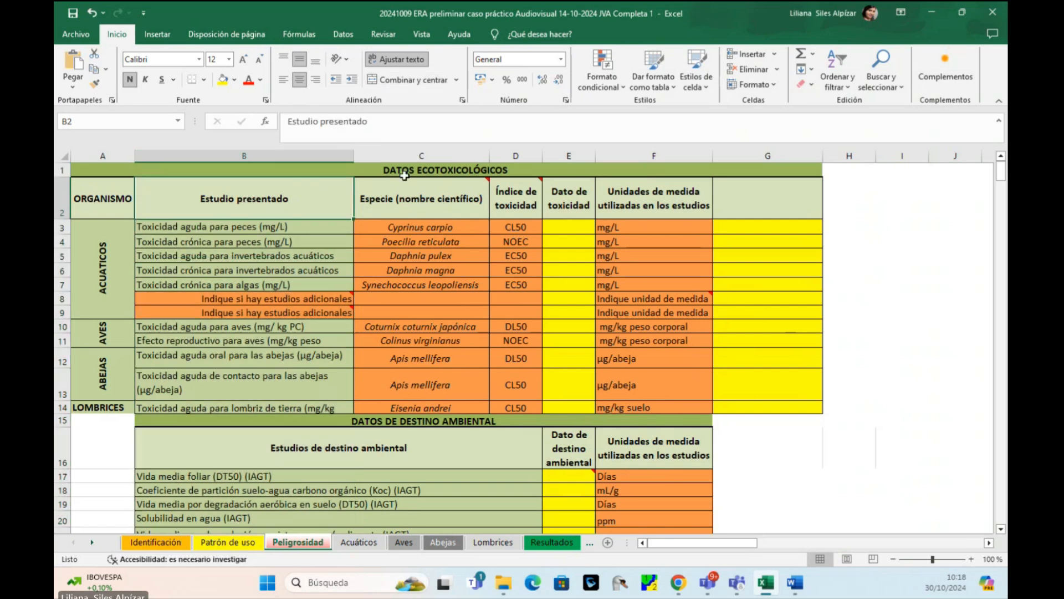
mouse_move(396, 210)
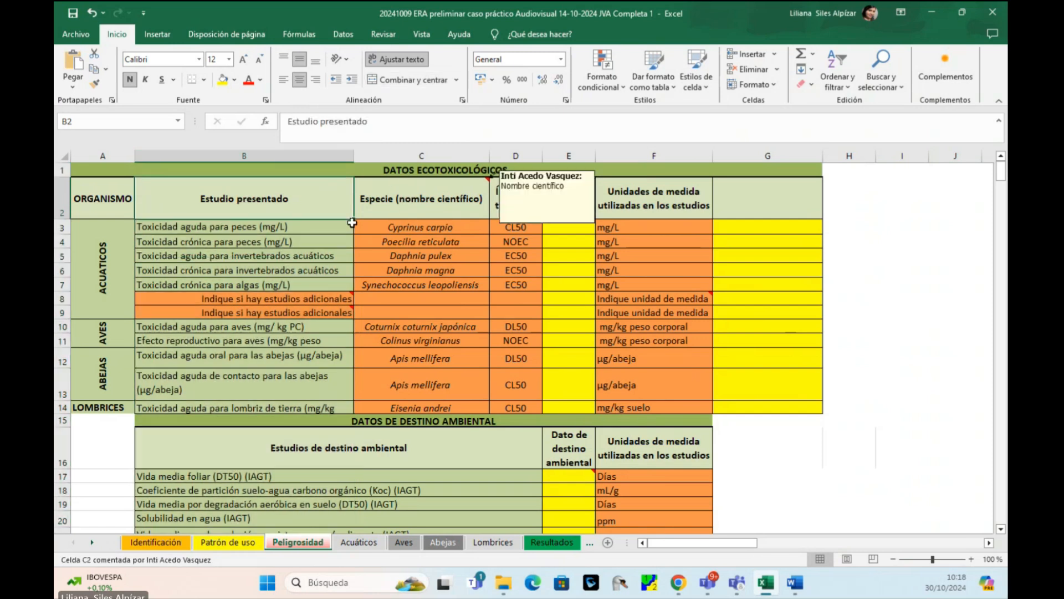
click(290, 300)
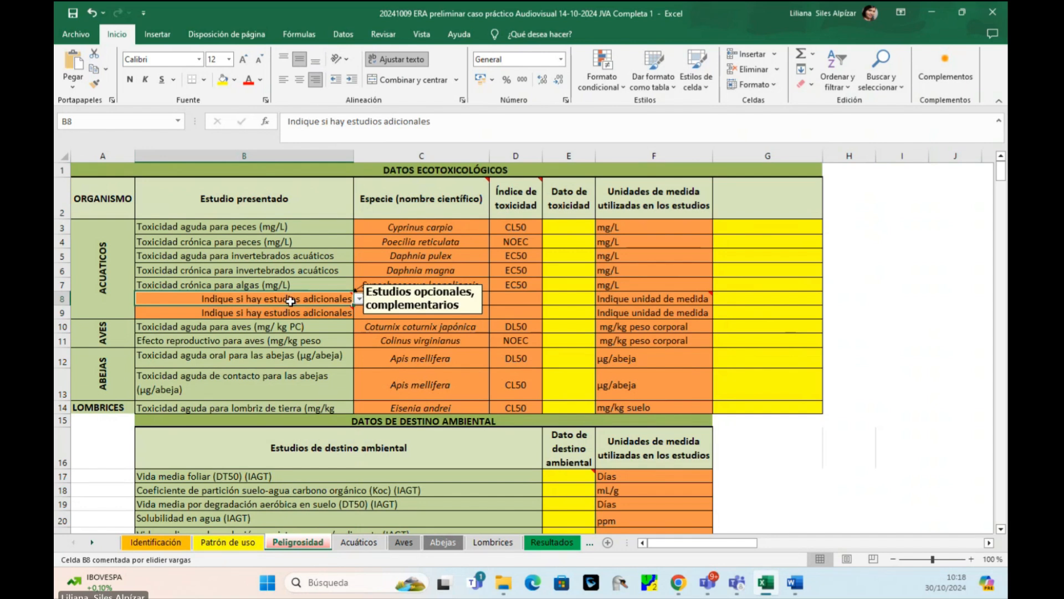
click(360, 299)
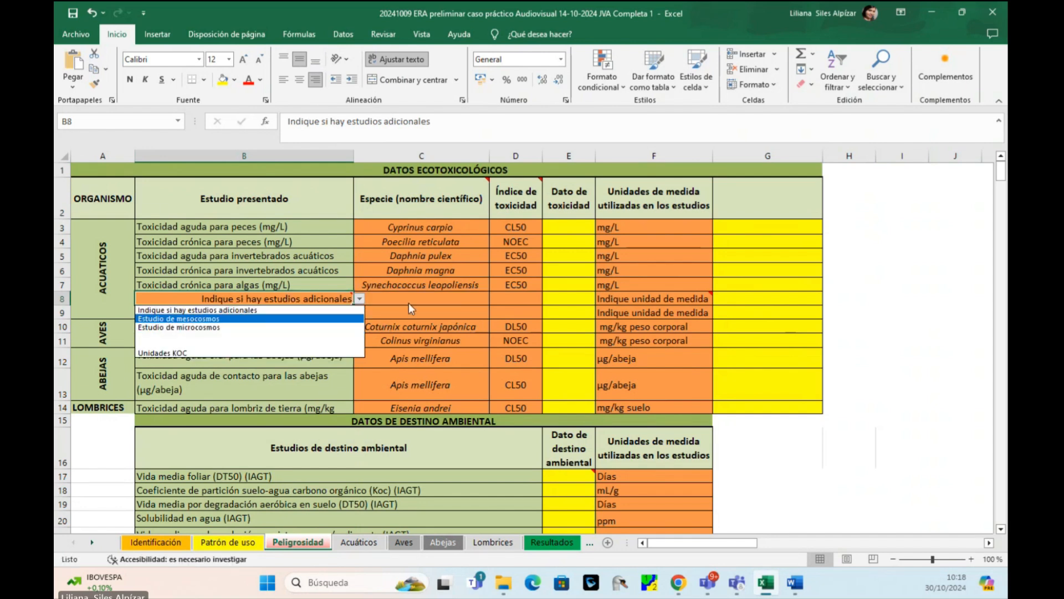
key(Escape)
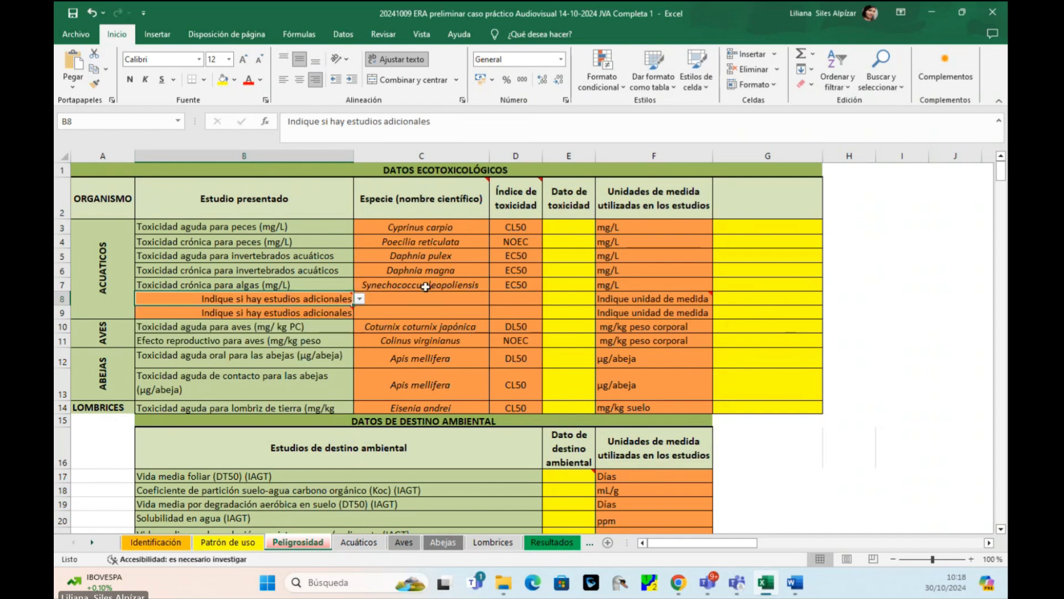
click(264, 312)
click(332, 340)
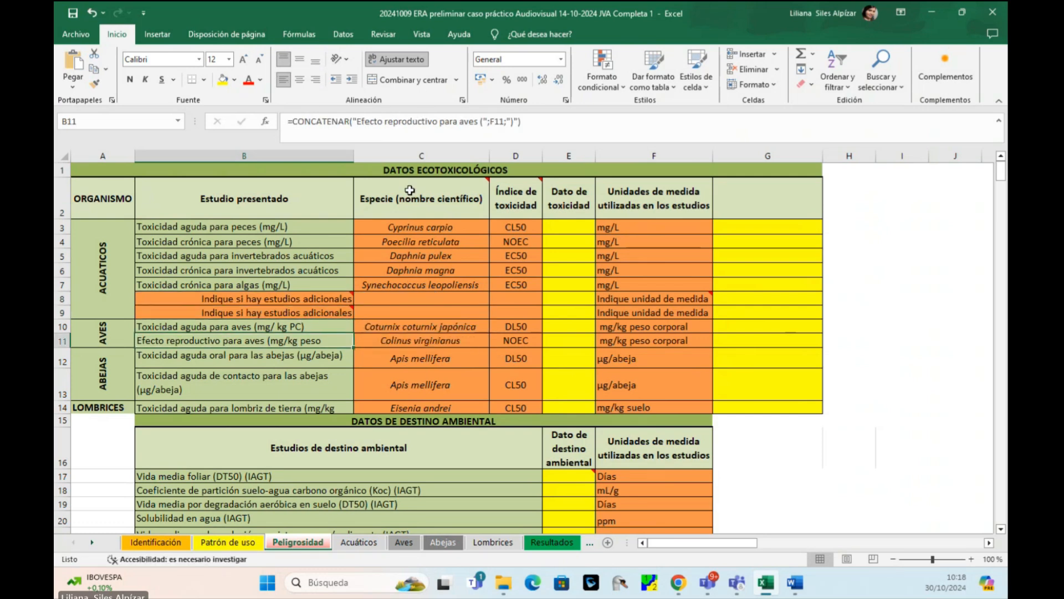
Examine the species, toxicity index, toxicity data and measurement unit columns of the ecotoxicological table.
click(416, 157)
drag(417, 157, 421, 157)
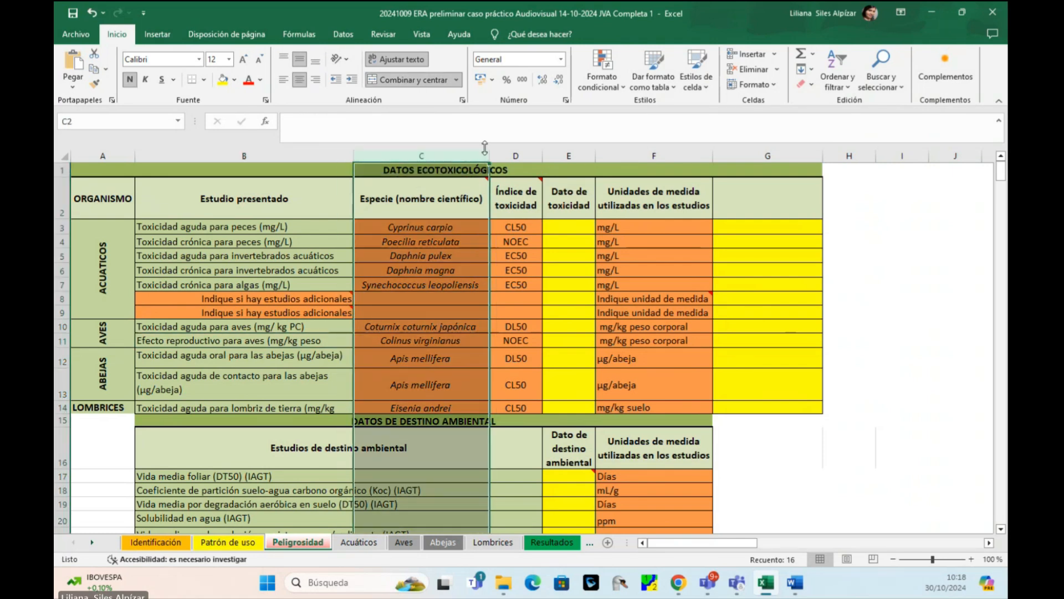
click(534, 156)
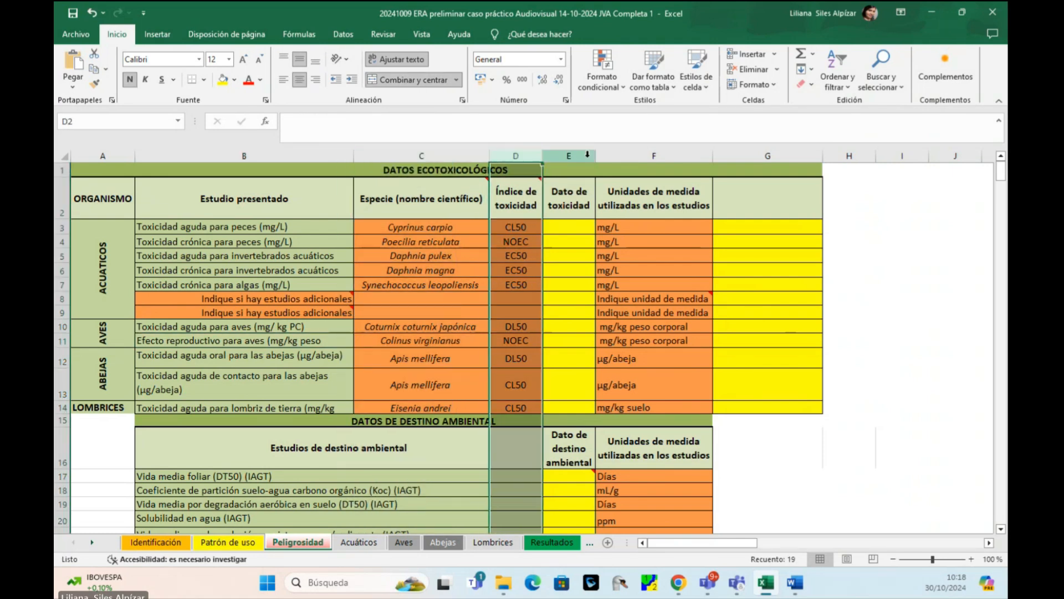
click(653, 157)
click(452, 213)
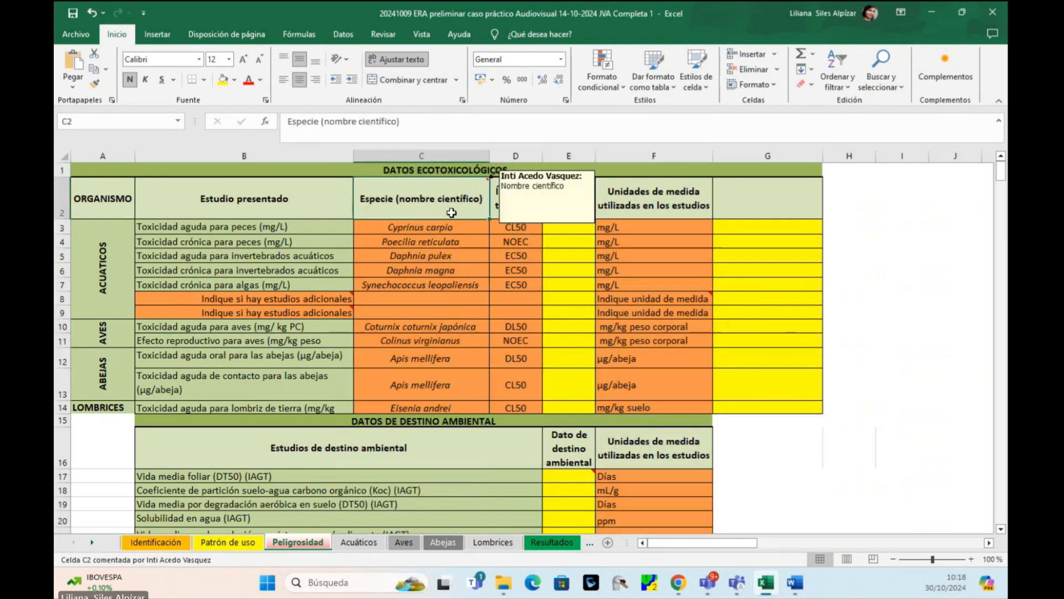
click(568, 156)
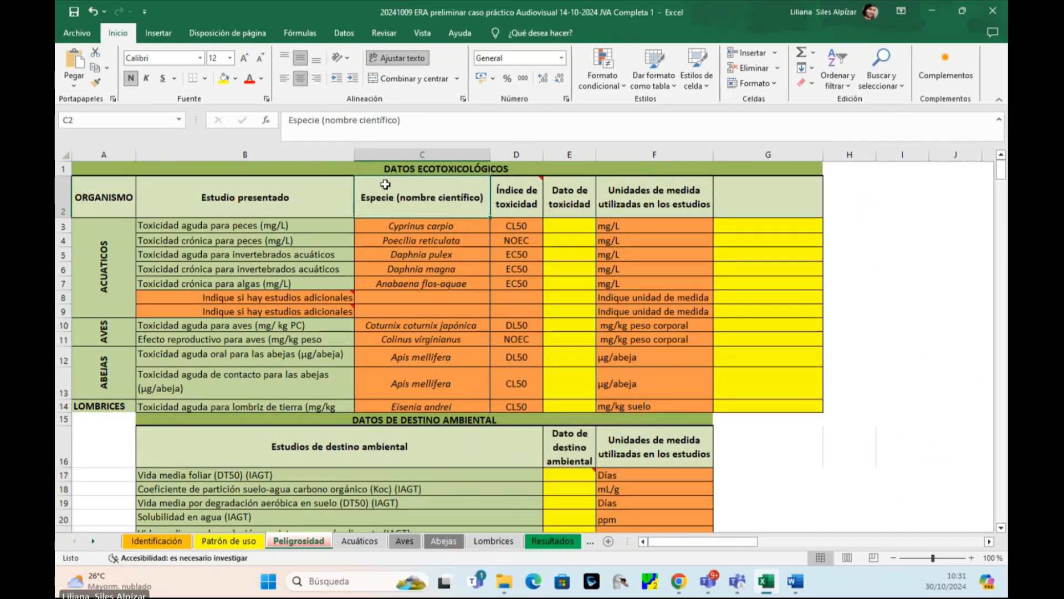
click(418, 169)
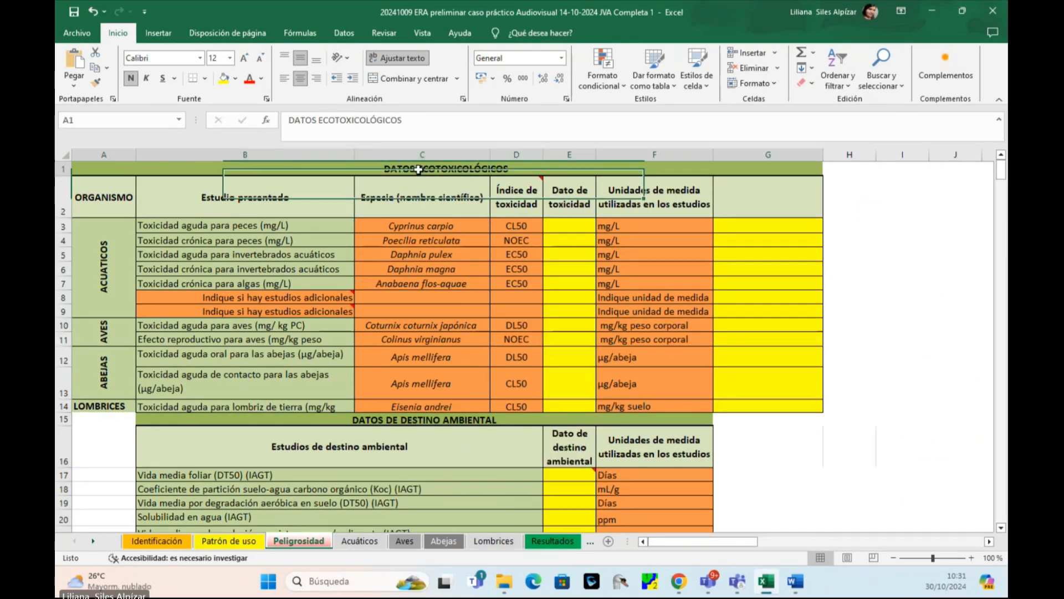
click(411, 191)
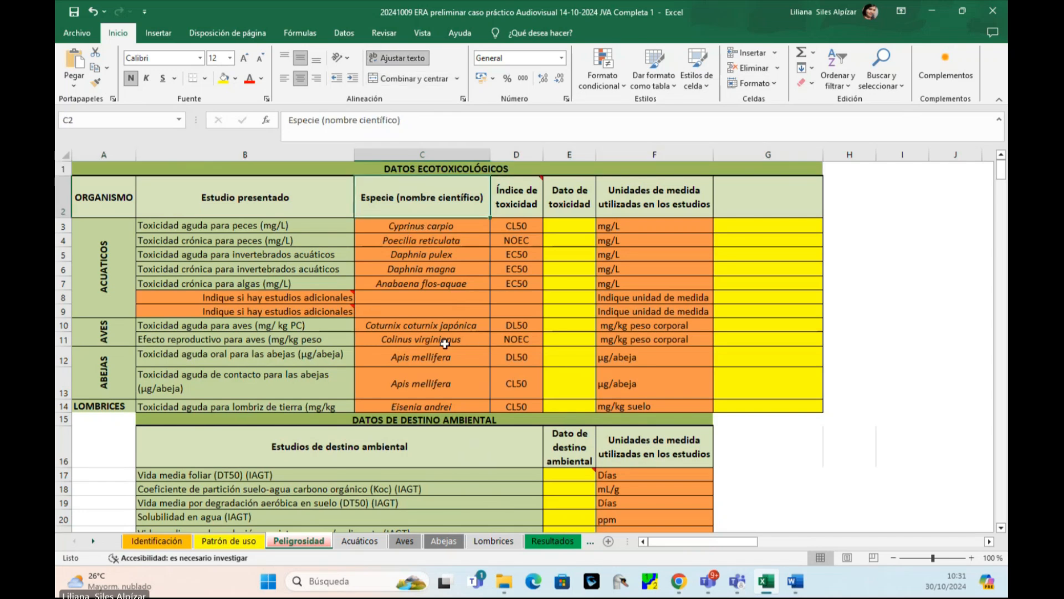
Try Otra as the species for acute fish toxicity and check the field for the other species' name.
click(442, 225)
click(497, 227)
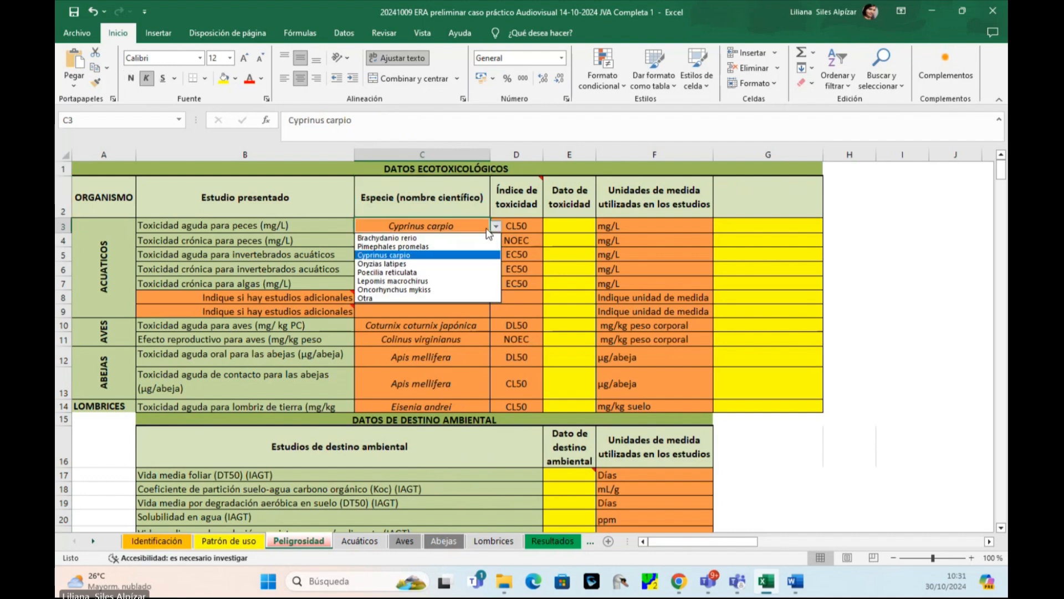
click(387, 297)
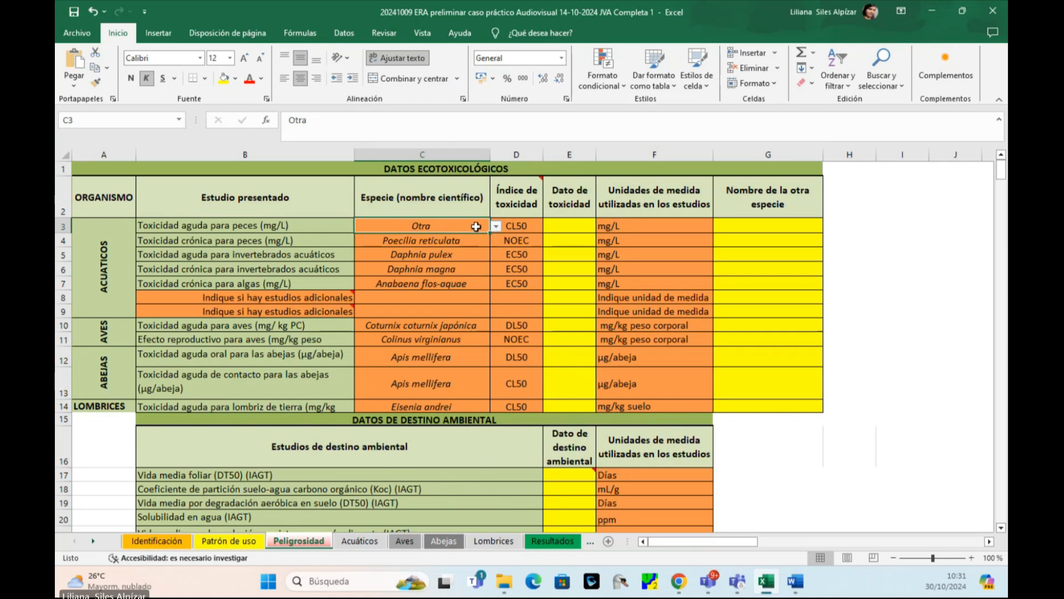
click(734, 226)
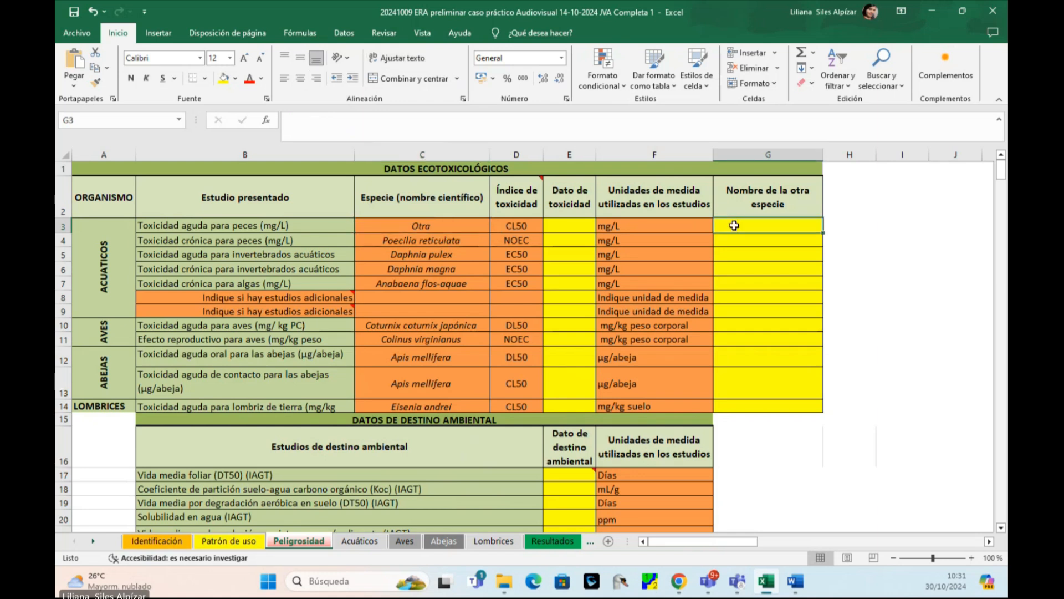
click(449, 236)
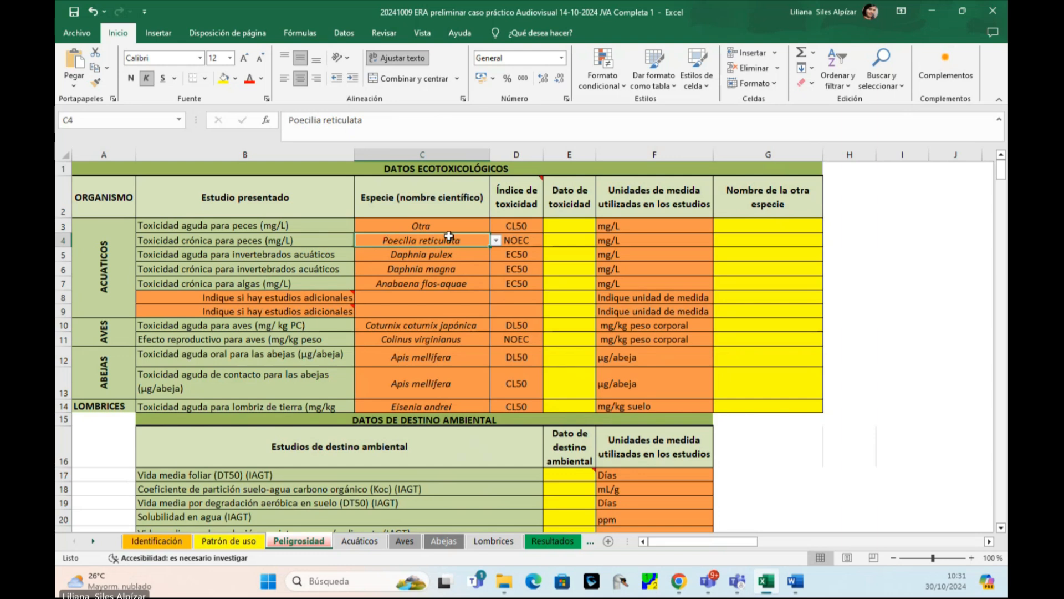
Set the species for acute fish toxicity to Poecilia reticulata.
click(443, 228)
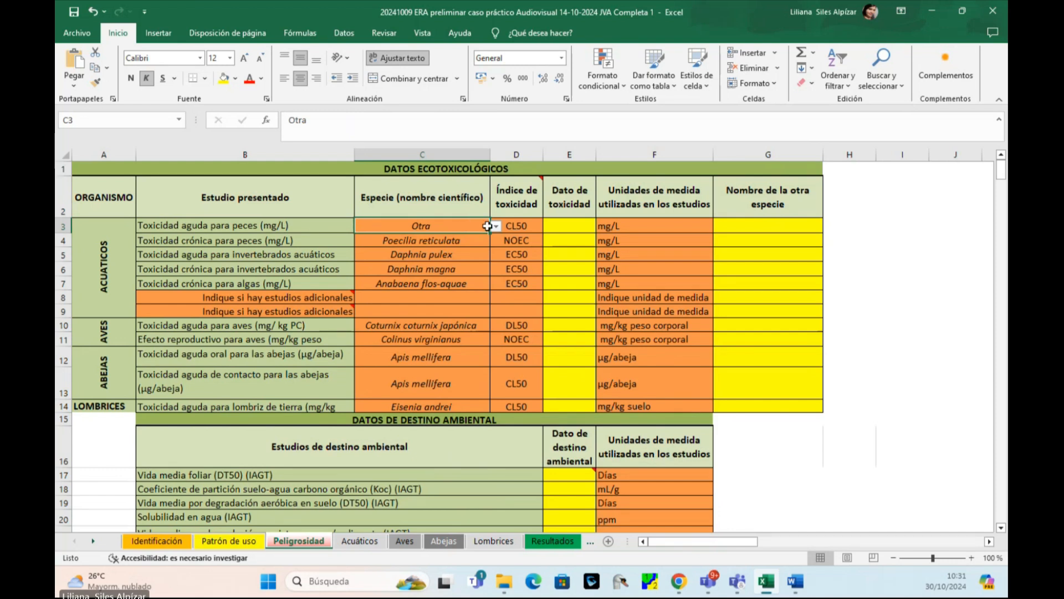
click(495, 226)
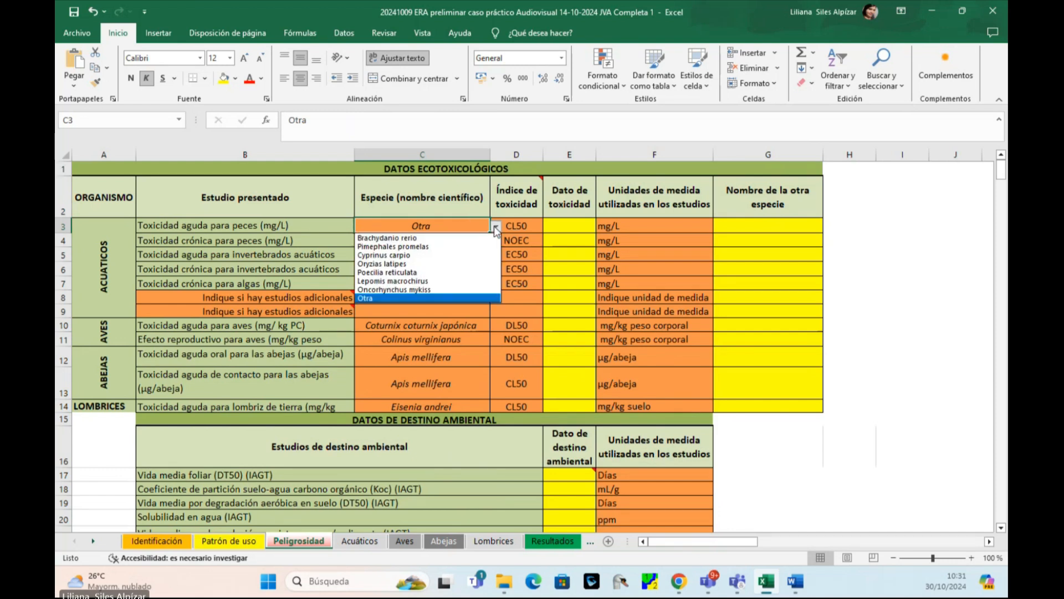
click(413, 273)
click(439, 241)
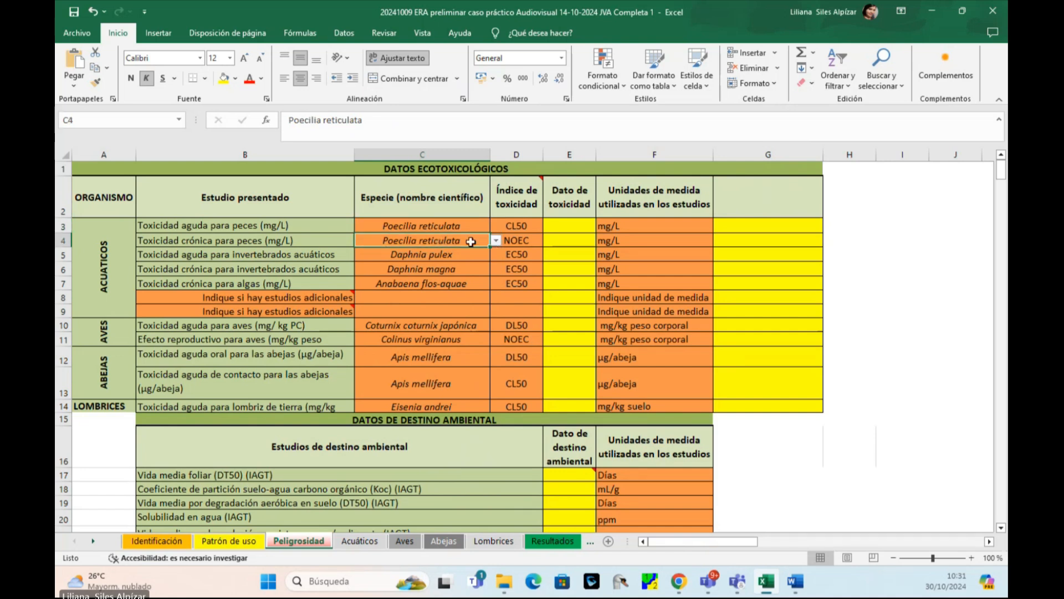
Set the species for both acute and chronic aquatic invertebrate toxicity to Daphnia magna.
click(432, 257)
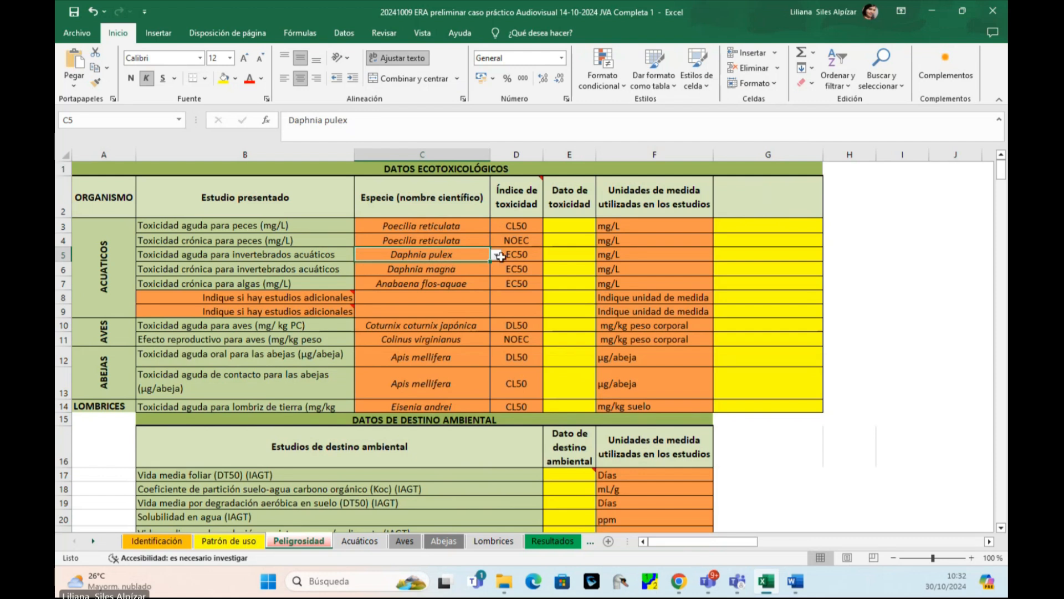
click(496, 255)
click(416, 264)
click(468, 269)
click(495, 269)
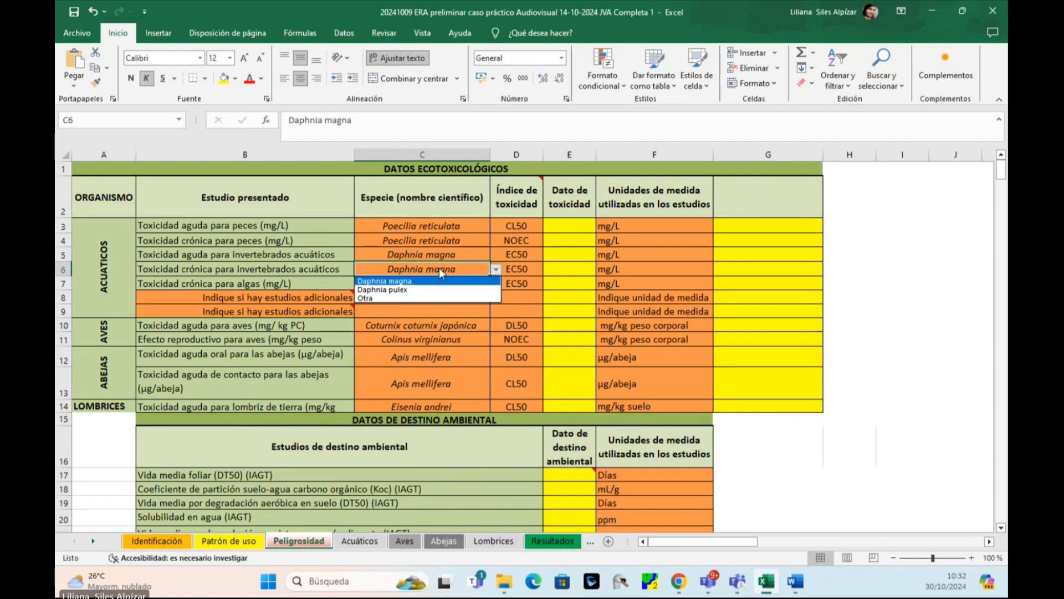
click(439, 281)
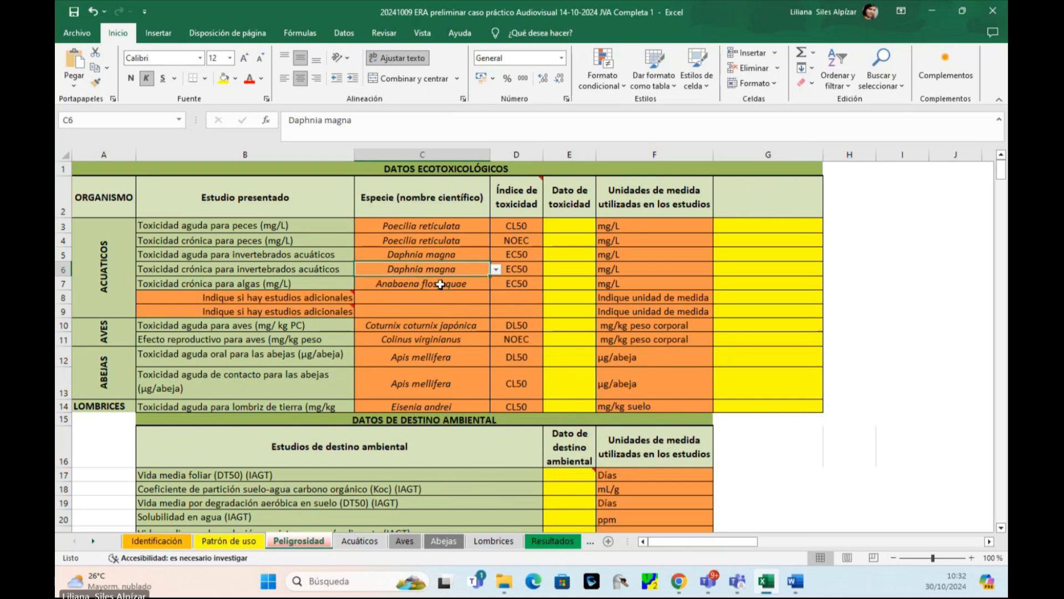
Set the species for chronic algae toxicity to Navicula pelliculosa and for acute bird toxicity to Colinus virginianus.
click(440, 284)
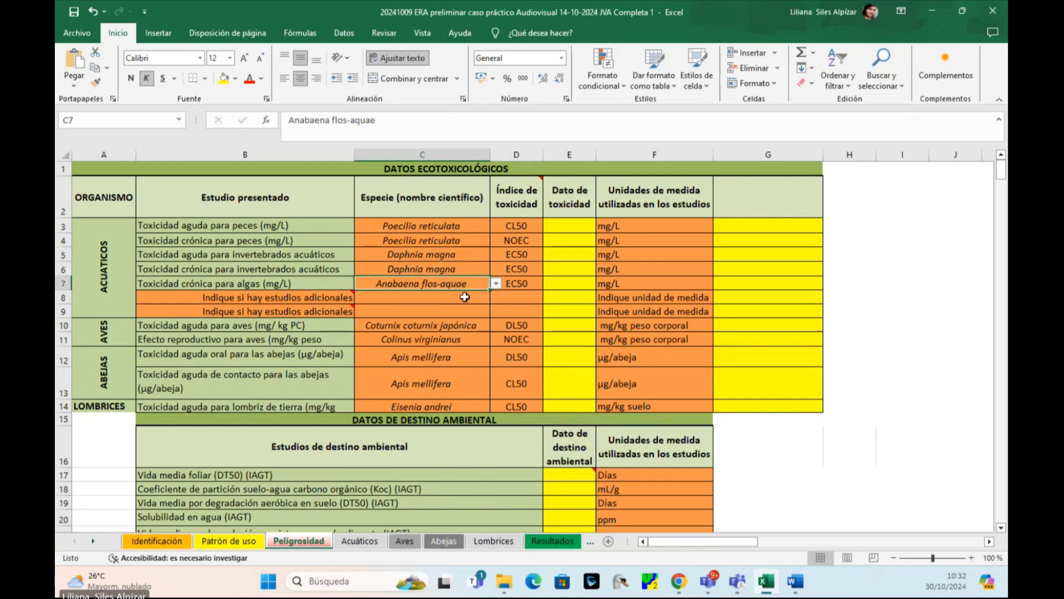
click(495, 283)
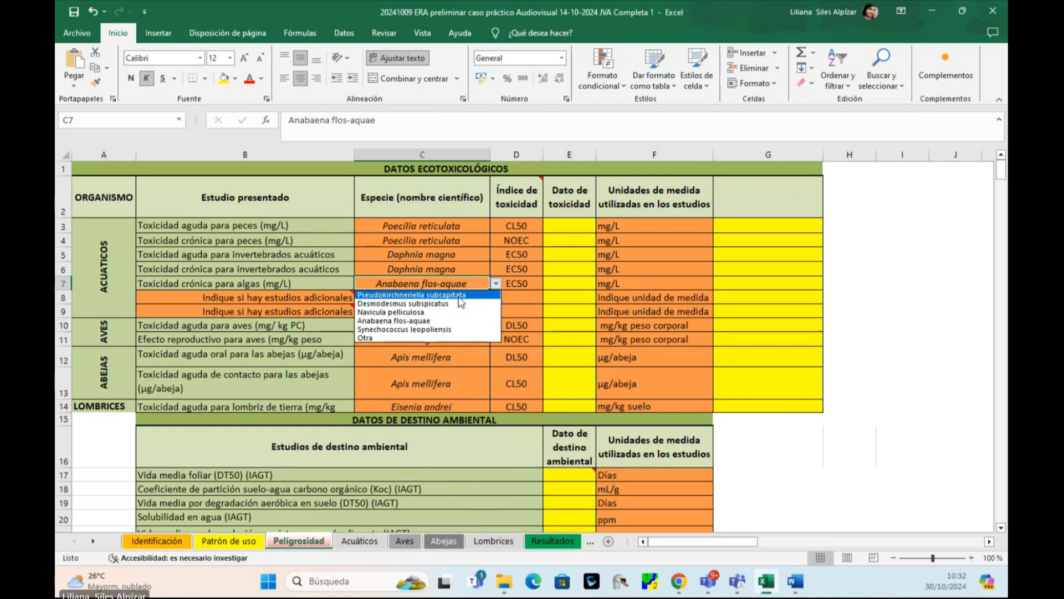
click(429, 312)
click(426, 328)
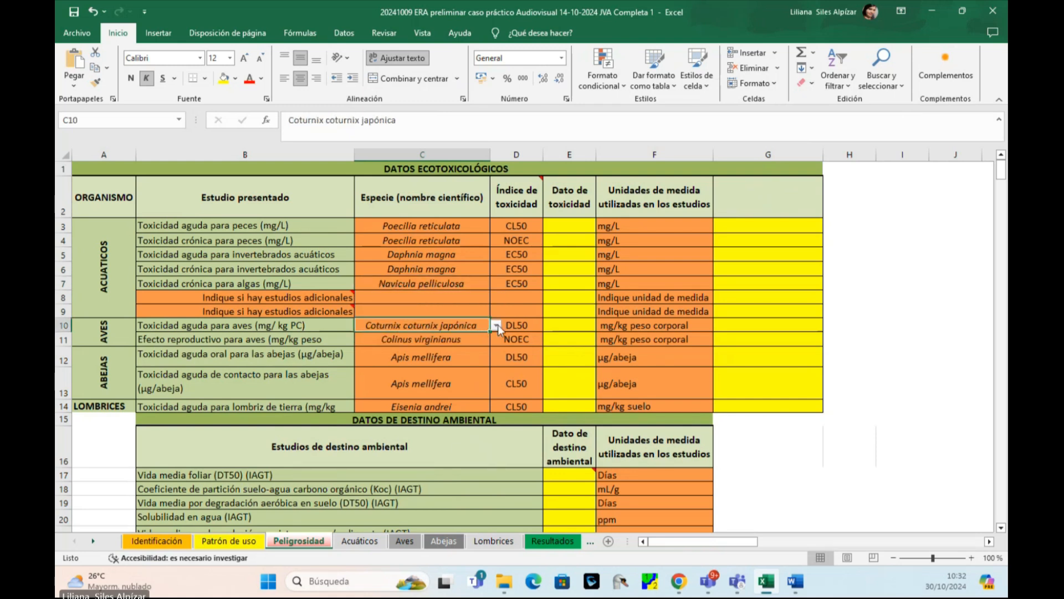
click(497, 325)
click(423, 343)
click(423, 342)
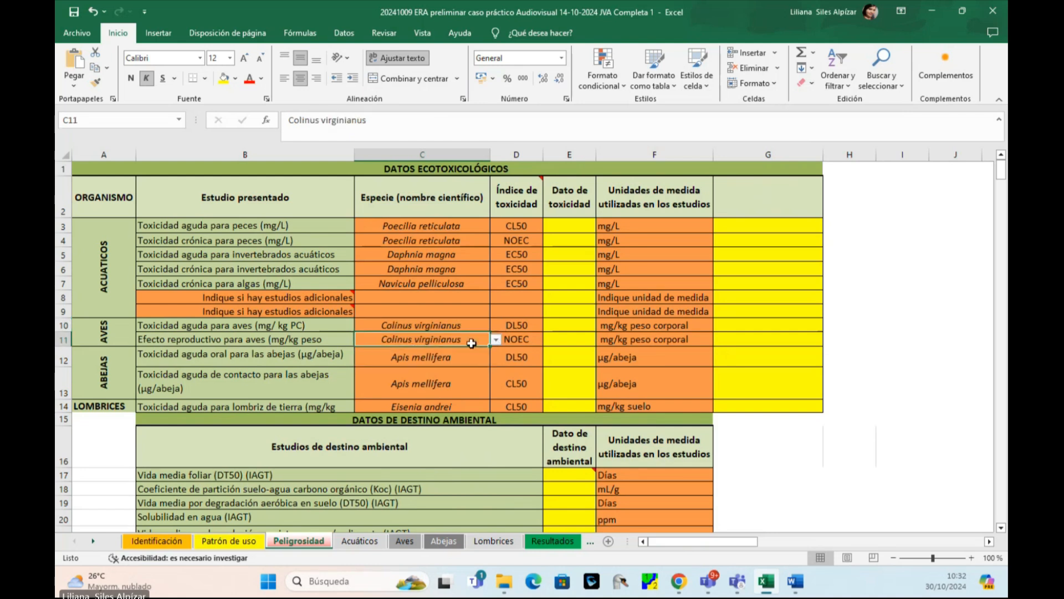
Choose Apis mellifera as the species for bee contact toxicity and Eisenia foetida for acute earthworm toxicity.
click(430, 362)
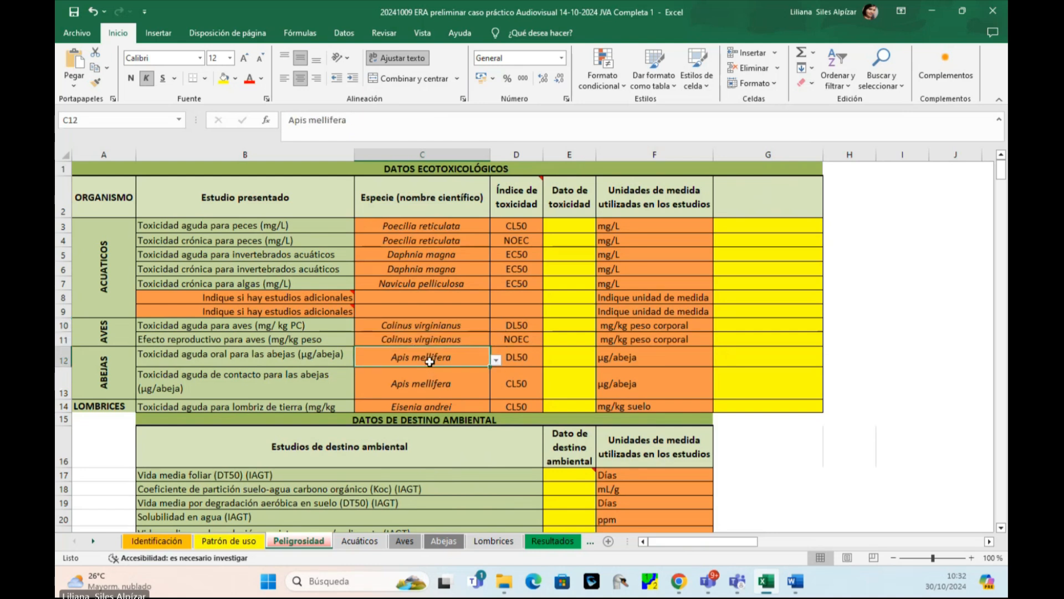
click(463, 390)
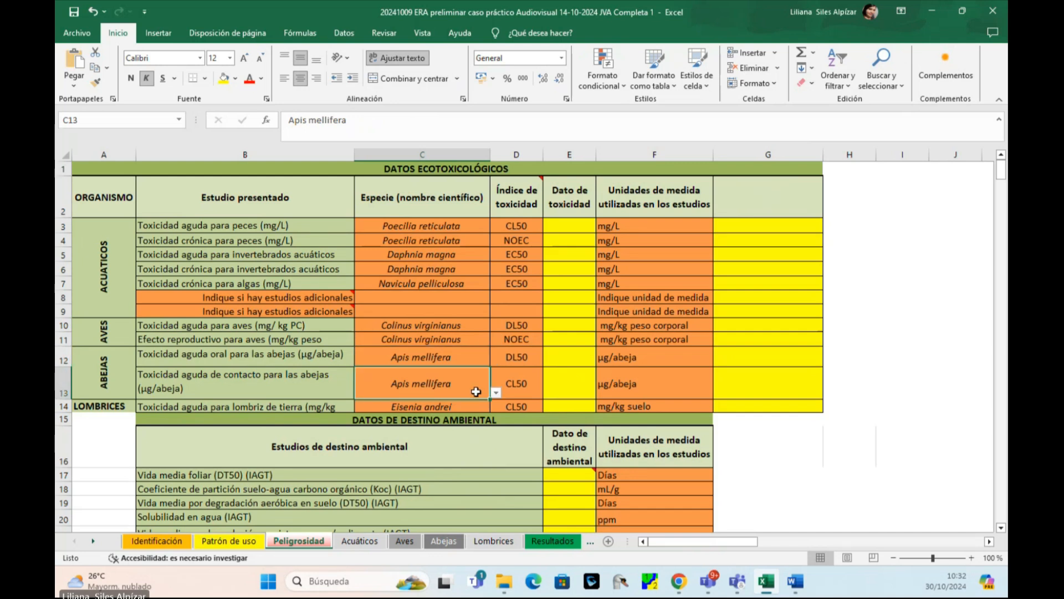
click(496, 392)
click(399, 404)
click(472, 408)
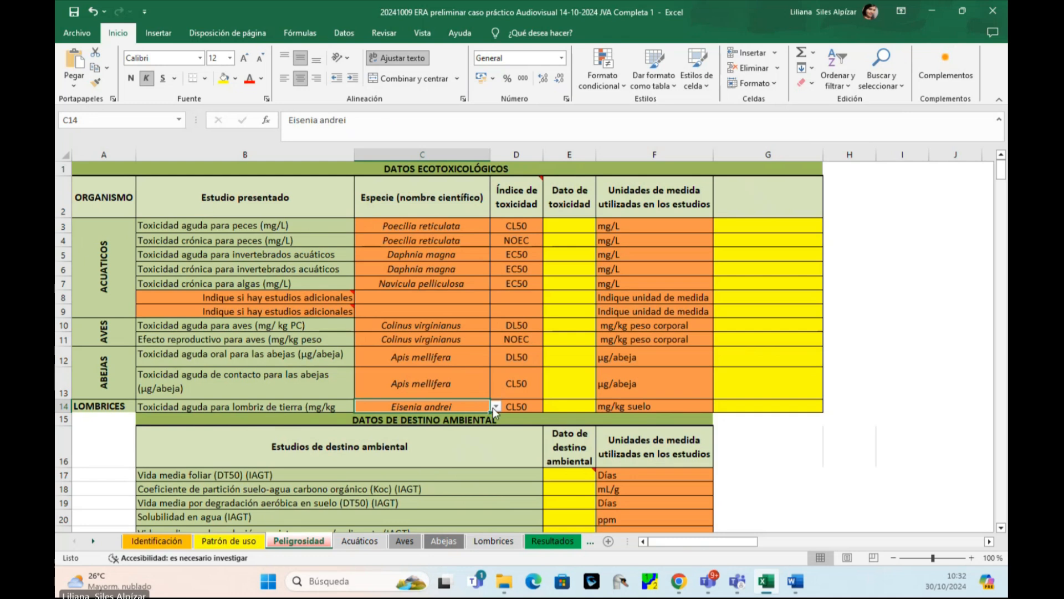
click(494, 408)
click(417, 416)
click(512, 193)
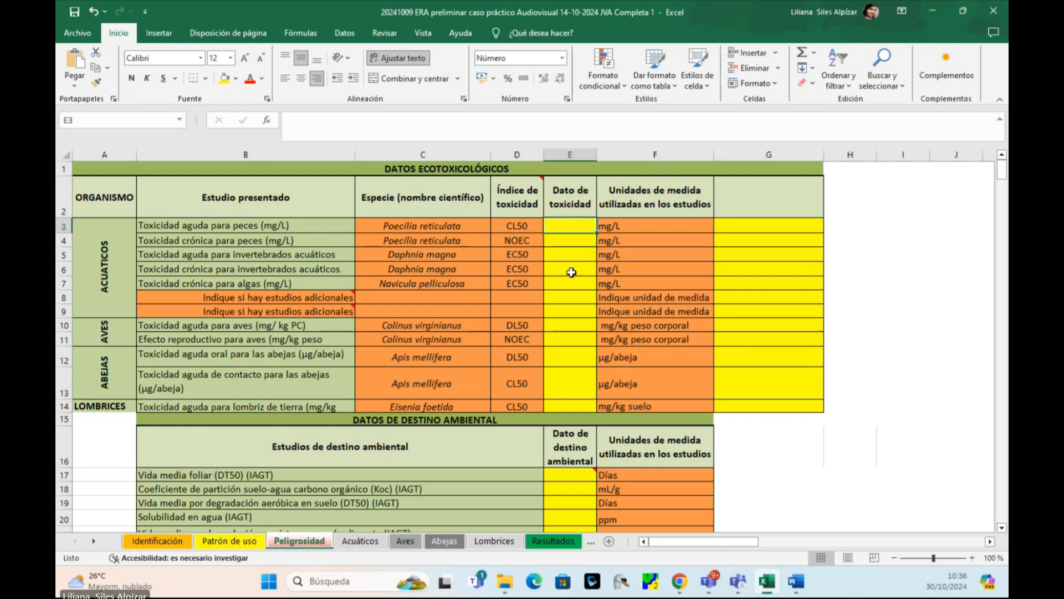
Enter the fish toxicity data in mg/L: 2,69 for acute toxicity and 0,19 for chronic toxicity.
click(571, 243)
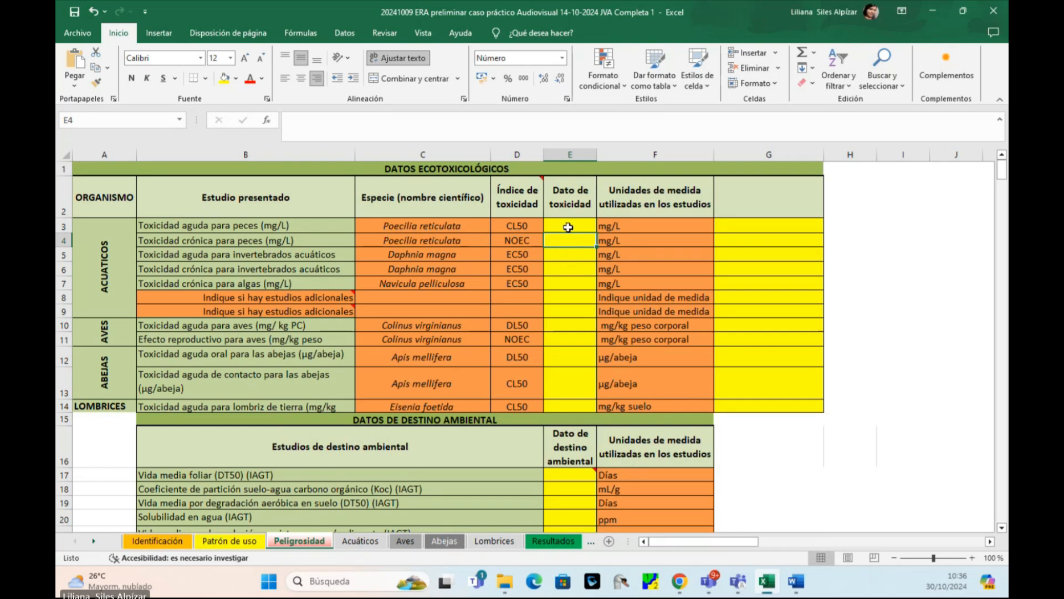
click(568, 227)
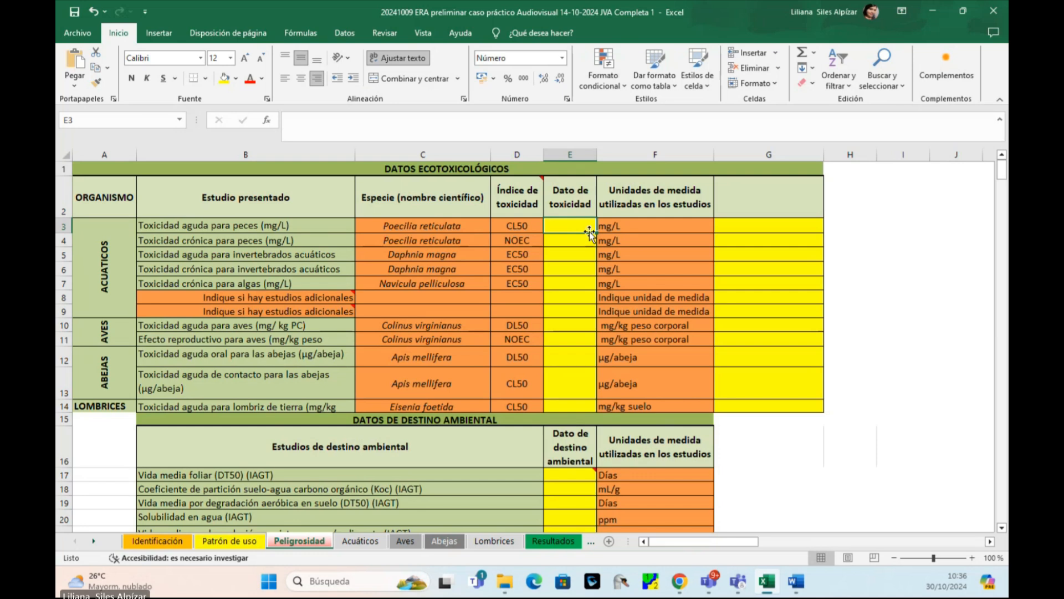
text(2,69)
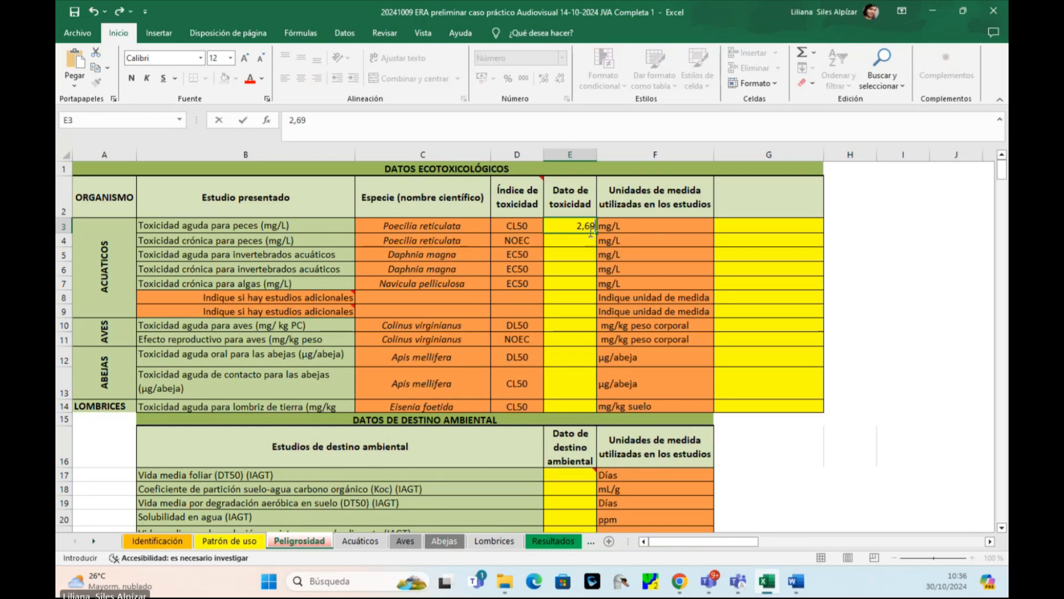
click(589, 242)
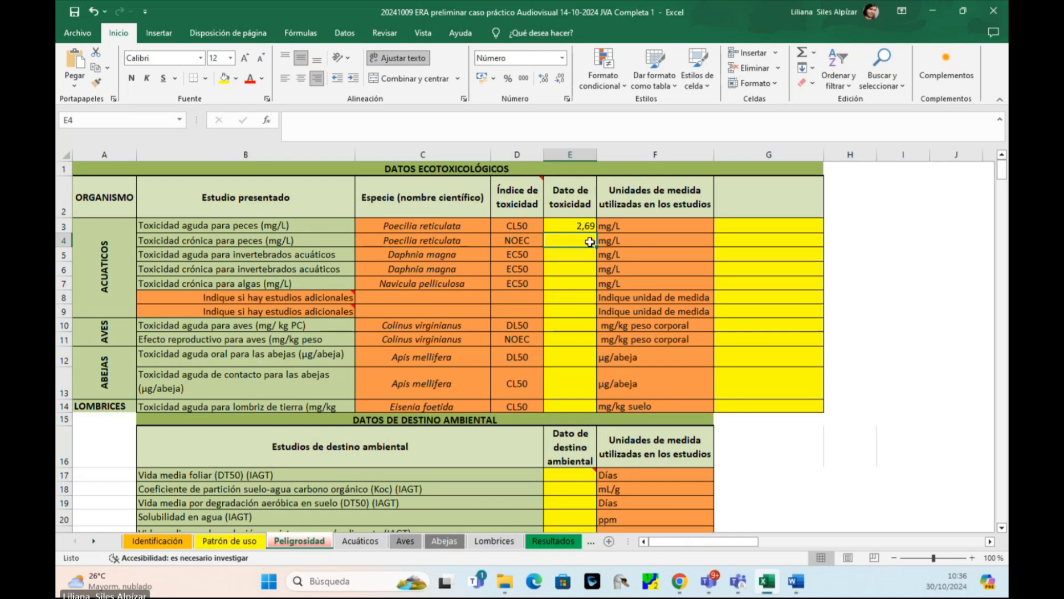
text(0,19)
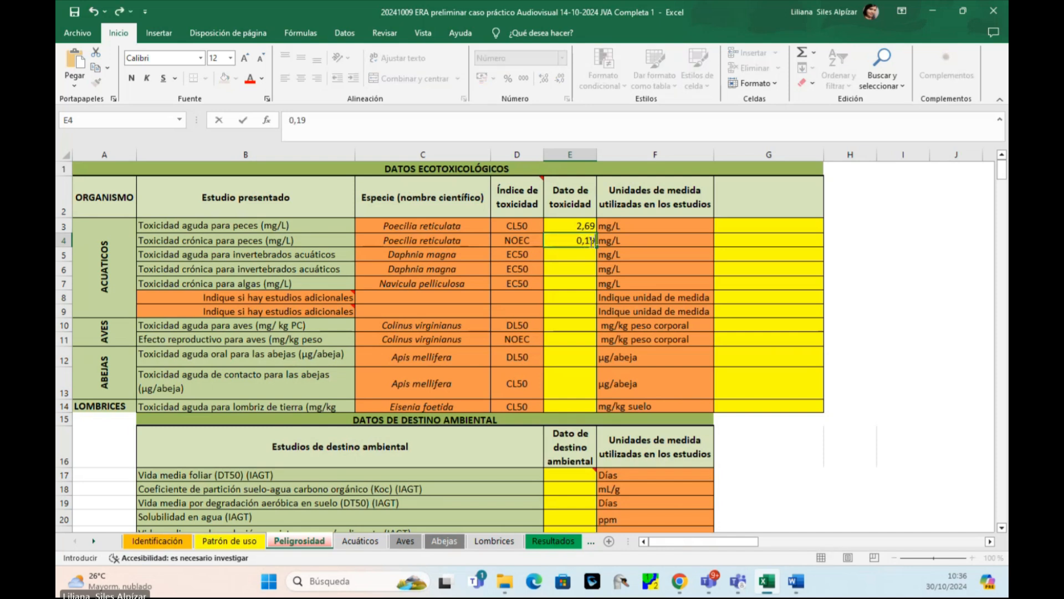
Enter the aquatic invertebrate toxicity data in mg/L: 3,17 for acute toxicity and 0,0020 for chronic toxicity.
click(577, 256)
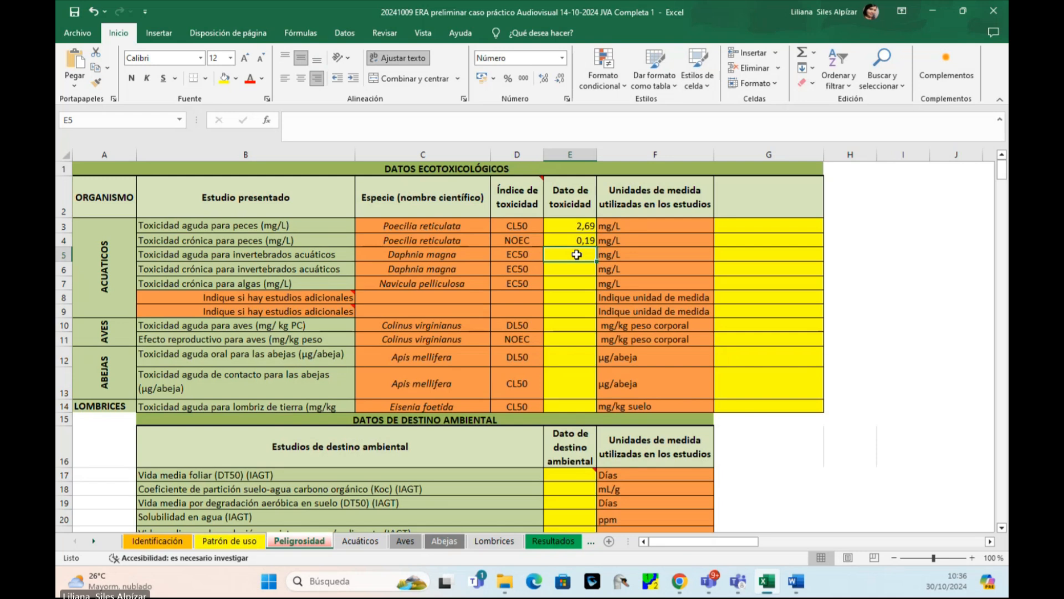
text(3,17)
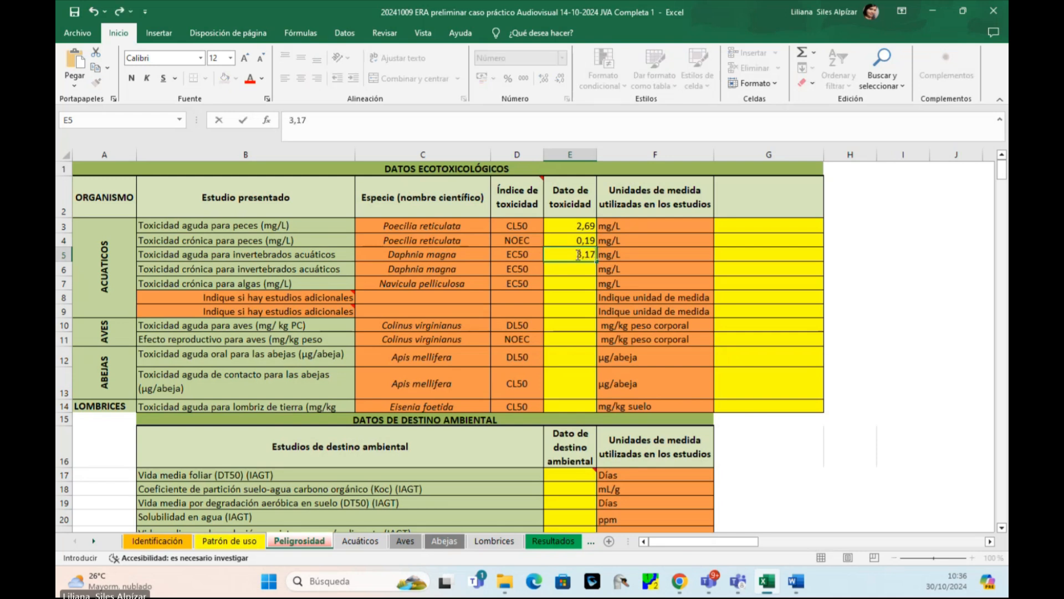
click(579, 271)
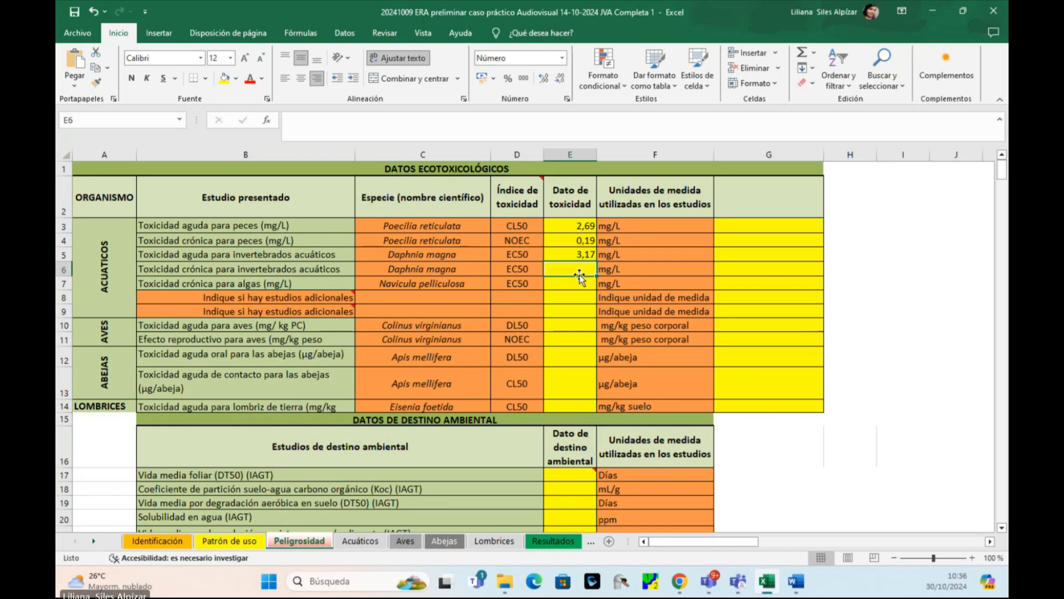
text(0,00)
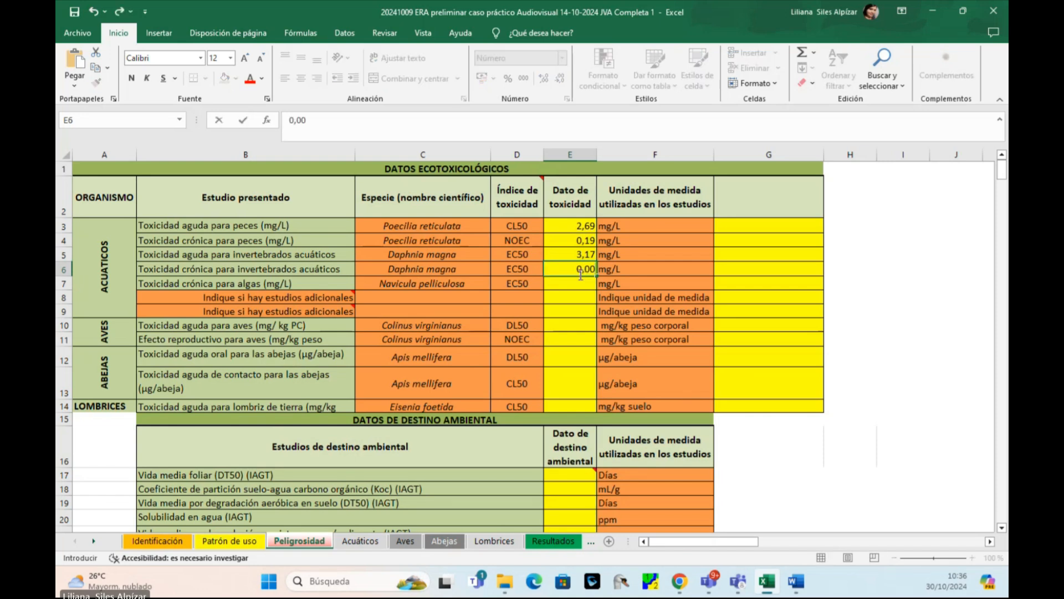
text(2)
Enter 0,67 mg/L as the chronic toxicity value for algae.
click(574, 283)
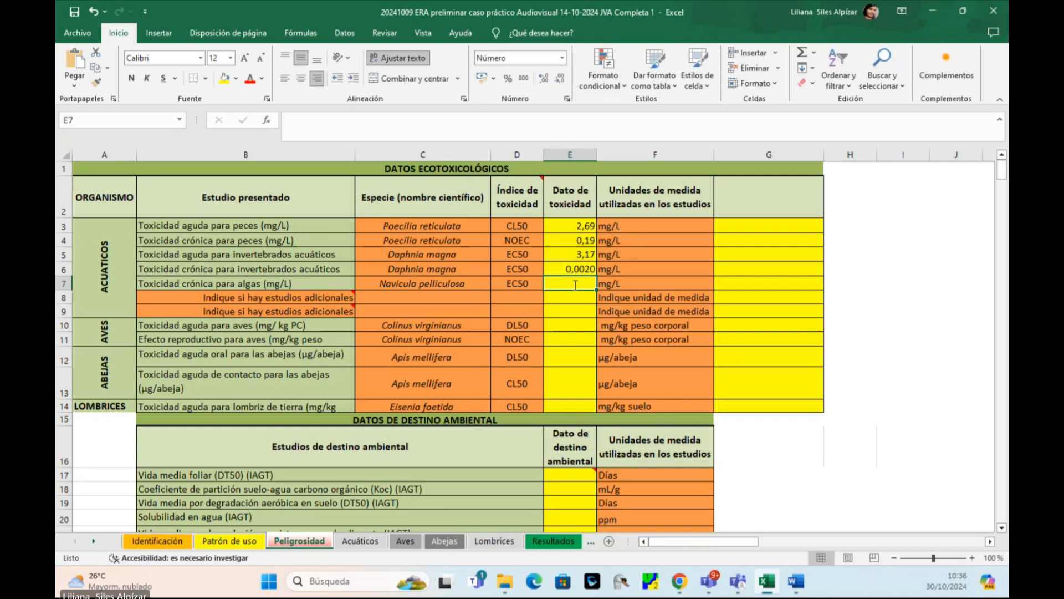
text(0,67)
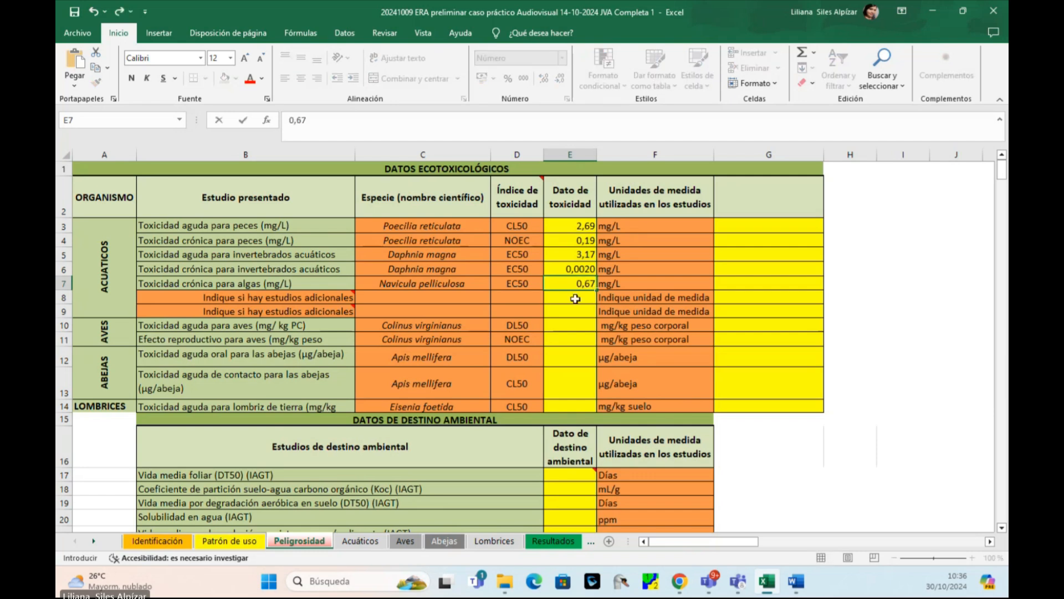
click(576, 300)
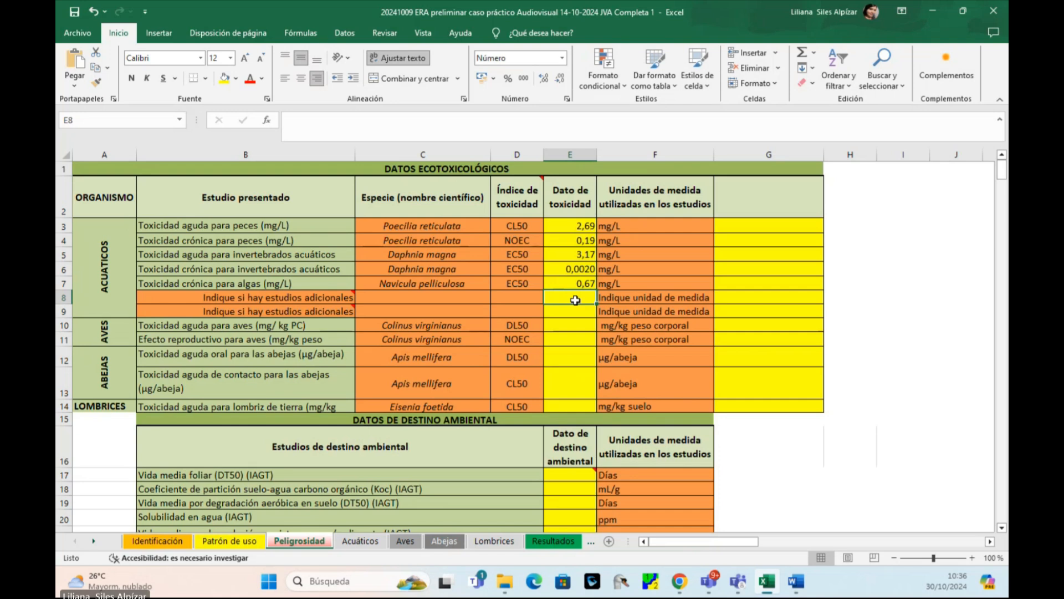
Enter the bird toxicity data in mg/kg body weight: 2250 for acute toxicity and 5620 for the reproductive effect.
click(578, 328)
text(2250)
click(577, 345)
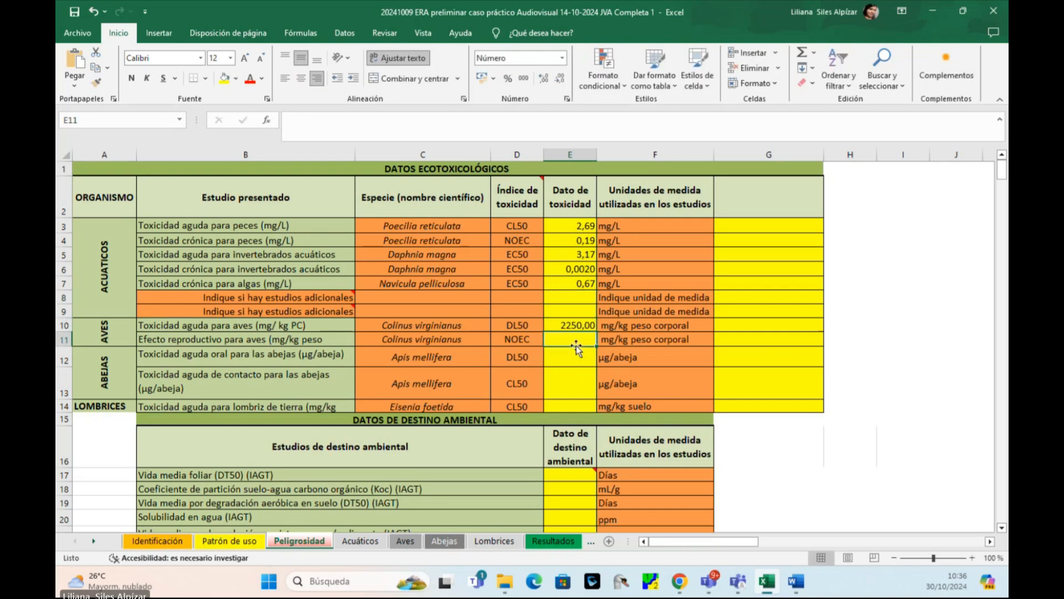
text(5620)
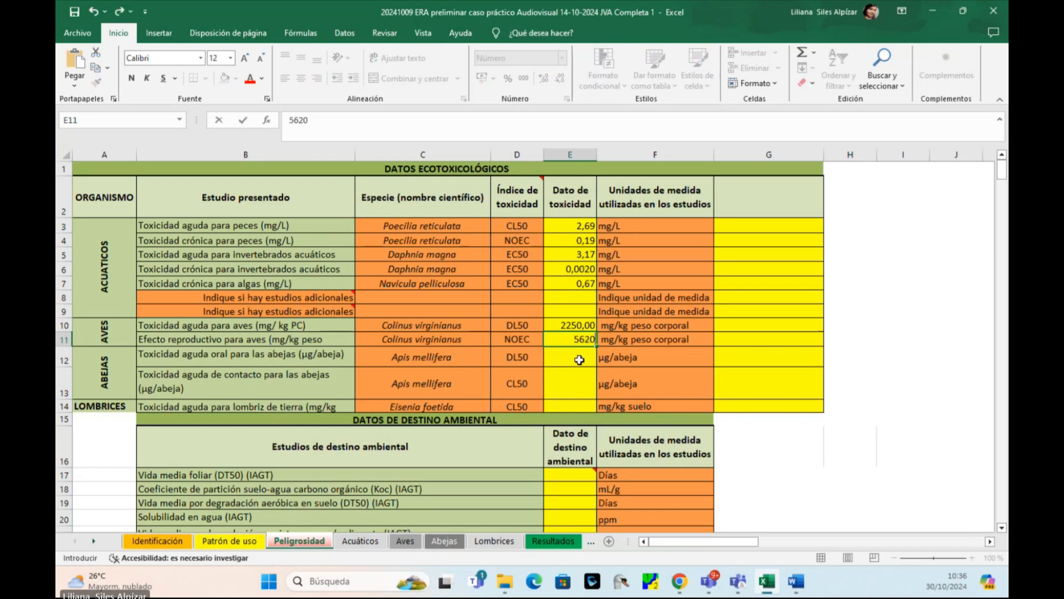
Enter the bee toxicity data in µg/abeja: 0,11 for acute oral toxicity and 0,02 for acute contact toxicity.
click(579, 360)
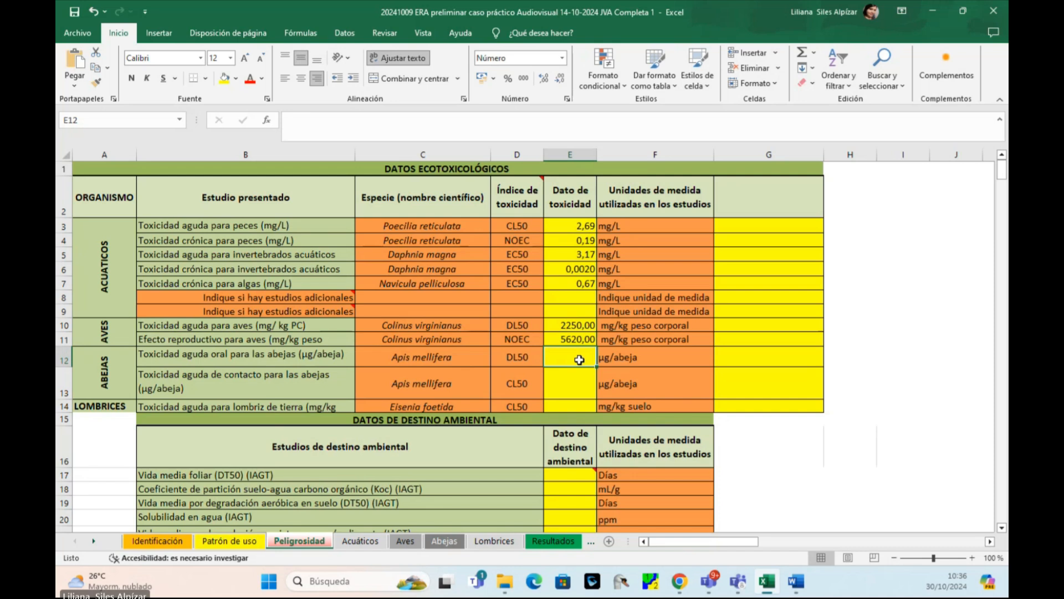
text(0,11)
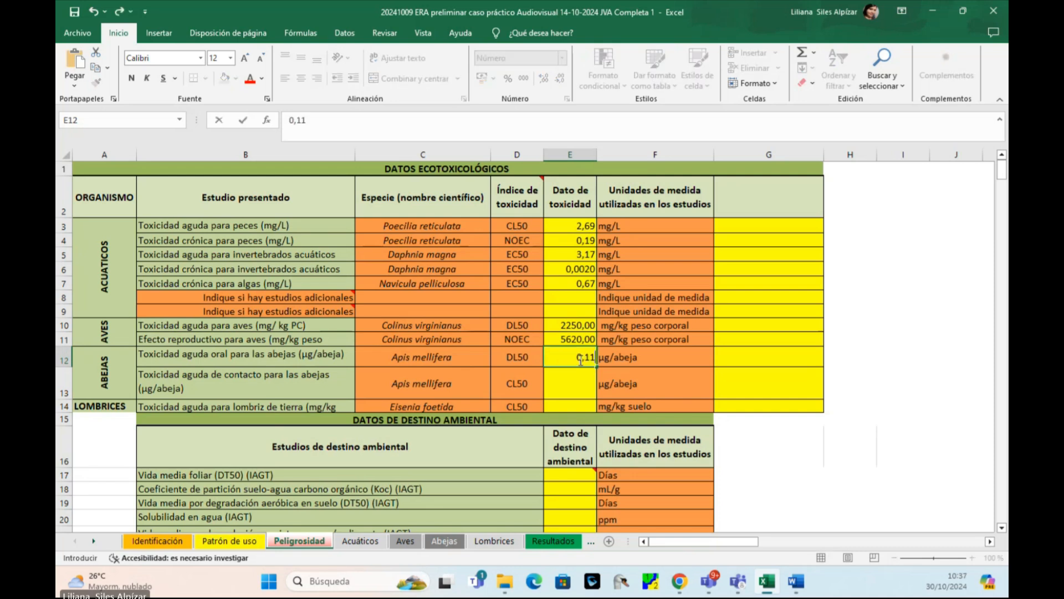
click(584, 395)
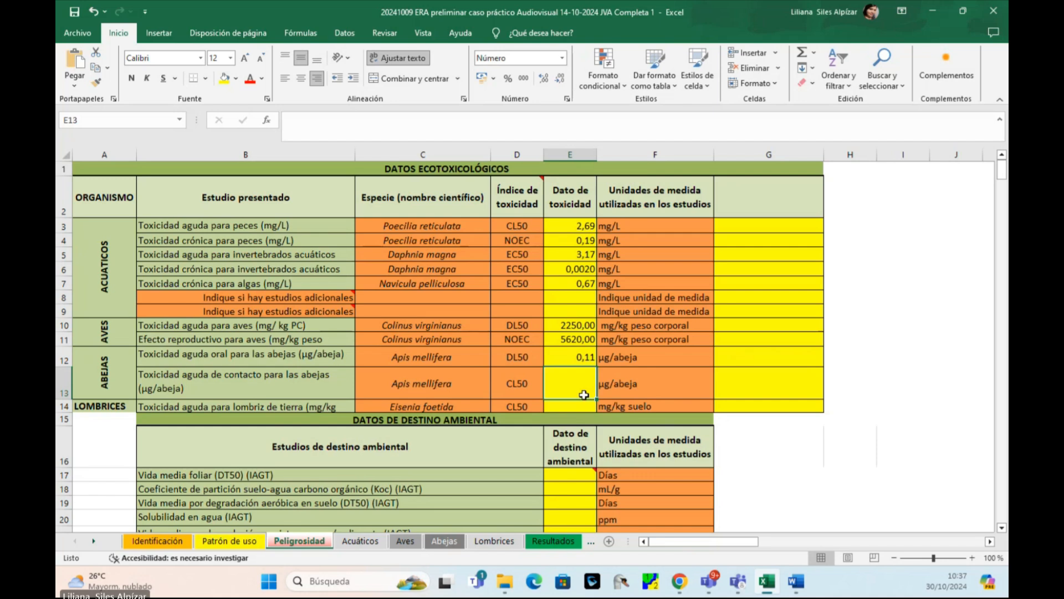
text(0,)
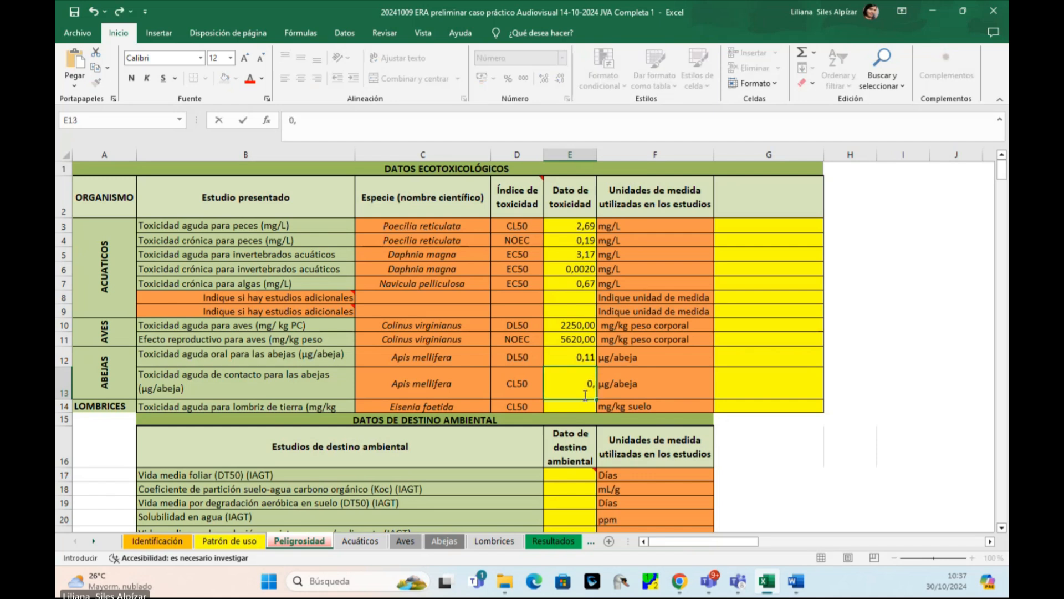
text(02)
Enter 1000 mg/kg suelo as the acute earthworm toxicity value and review the units of the ecotoxicological data.
click(576, 411)
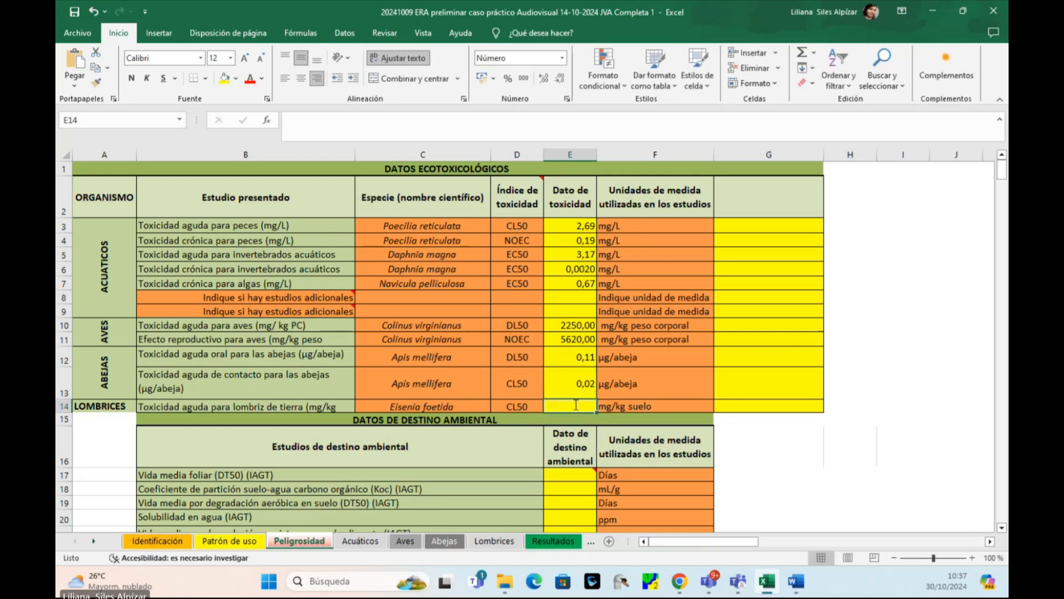
text(1000)
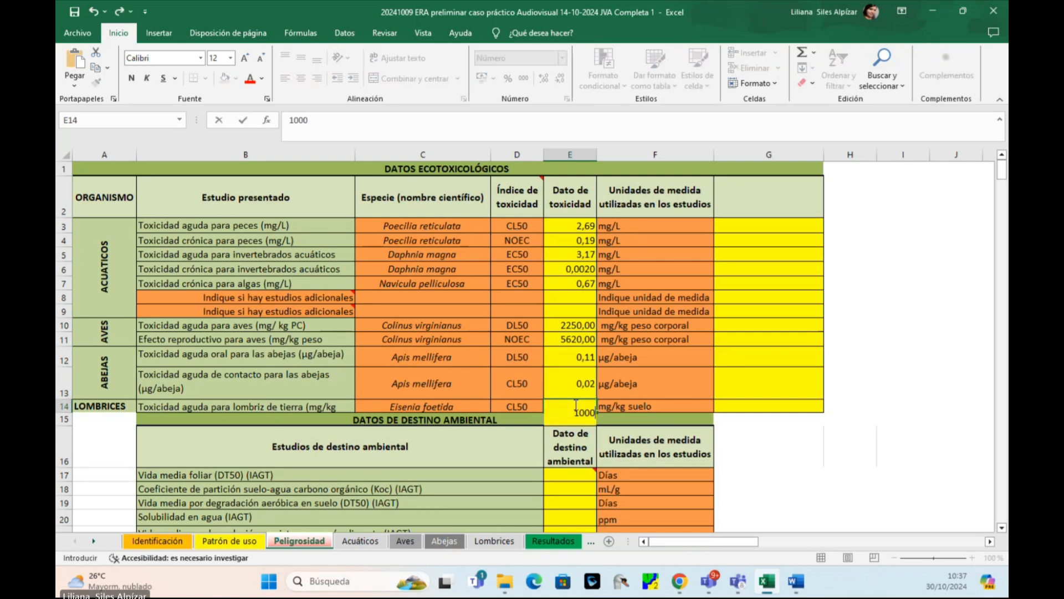
click(695, 397)
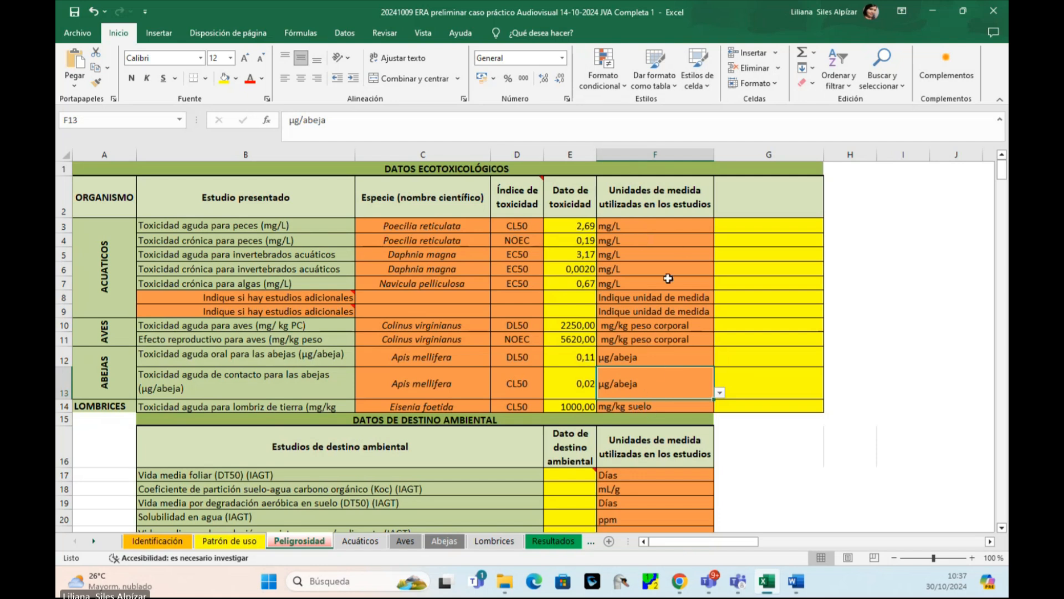
click(668, 227)
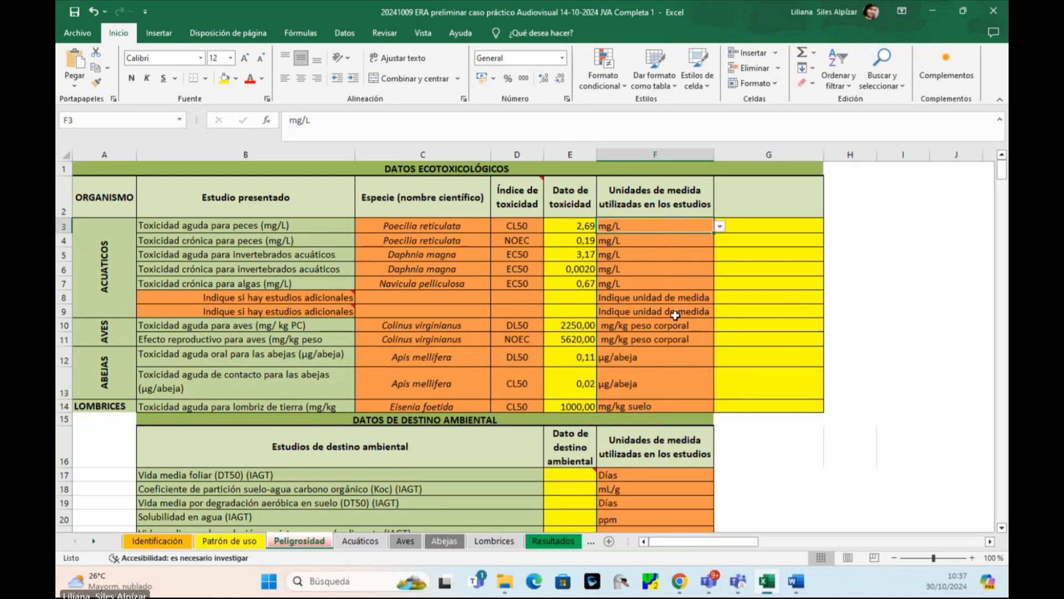
In the environmental fate data, enter a foliar half-life (DT50) of 10 days and a Koc of 1448 mL/g.
scroll(675, 309, down, 3)
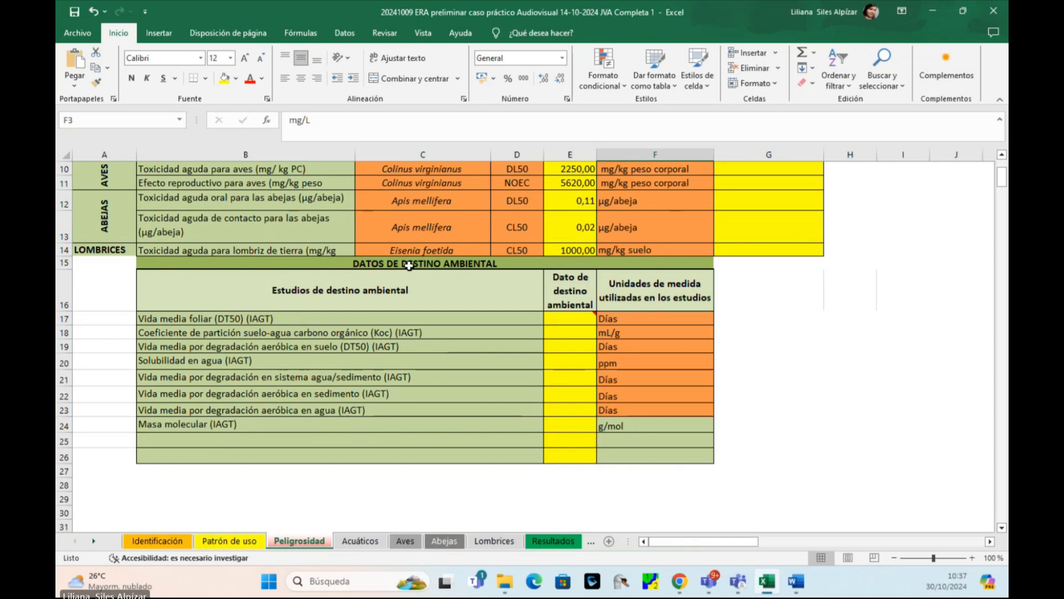
click(334, 264)
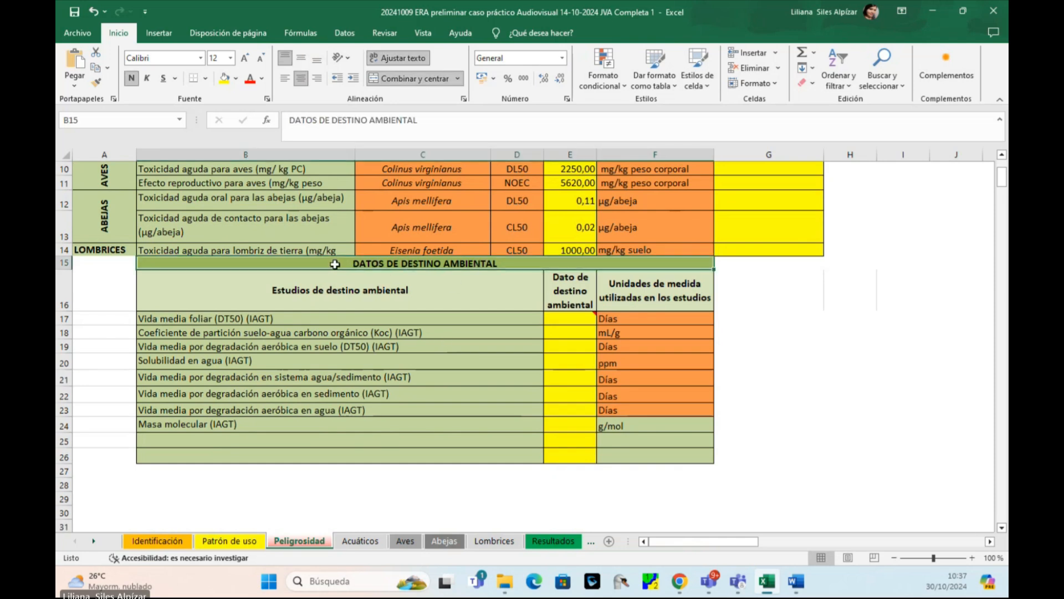
scroll(335, 264, down, 1)
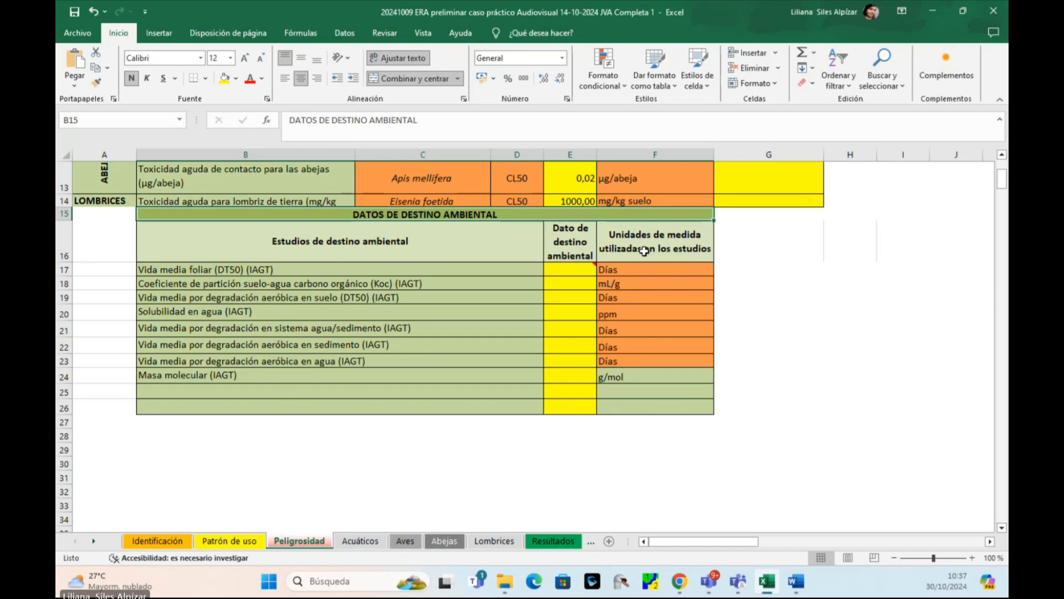
click(561, 270)
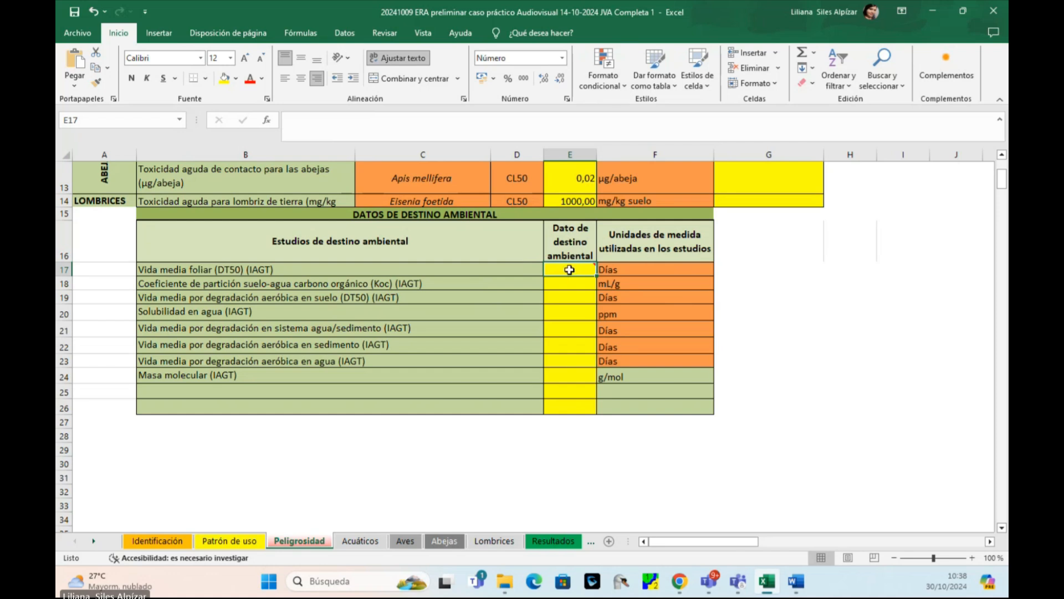
mouse_move(572, 270)
text(10)
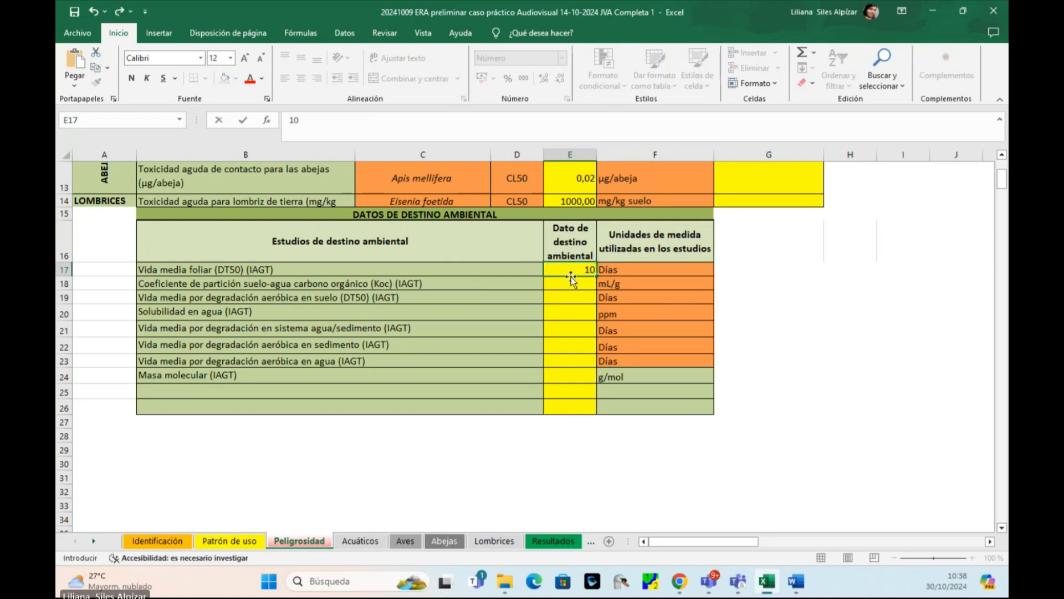
click(567, 284)
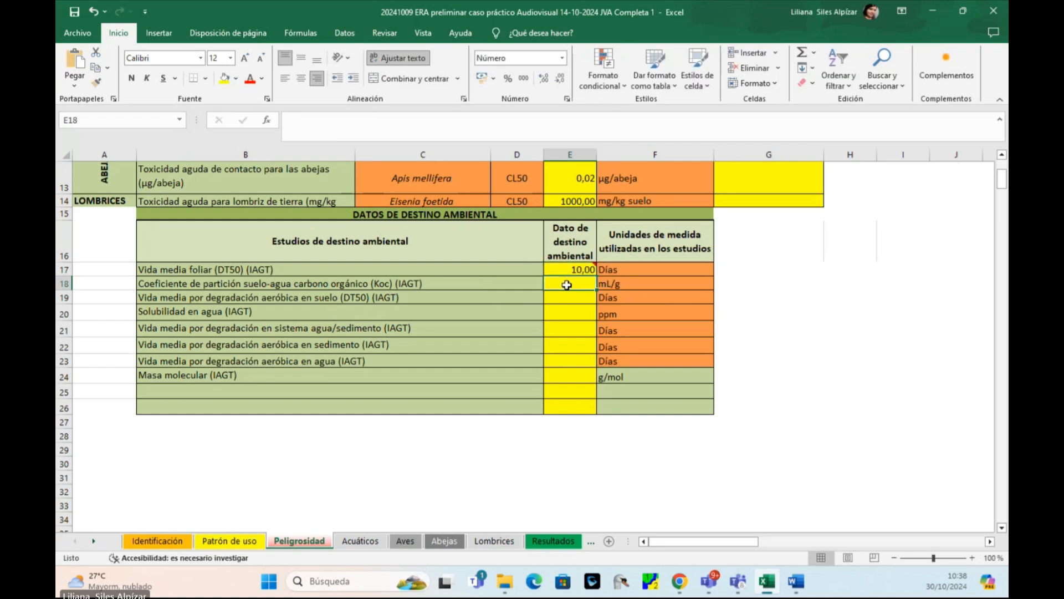
text(1448)
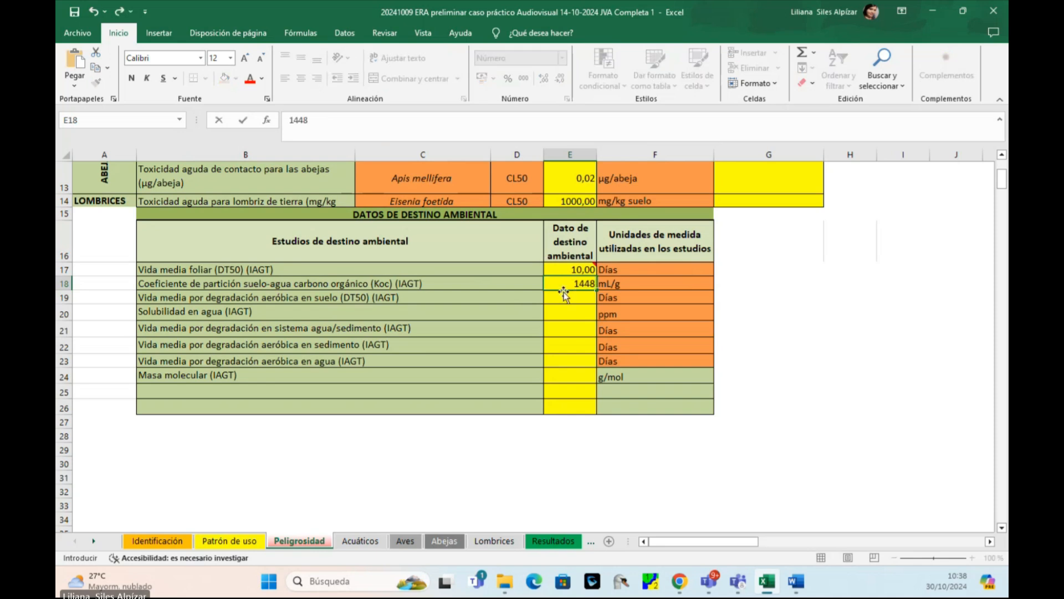
Enter an aerobic soil degradation half-life (DT50) of 129 days and a water solubility of 130 ppm.
click(565, 294)
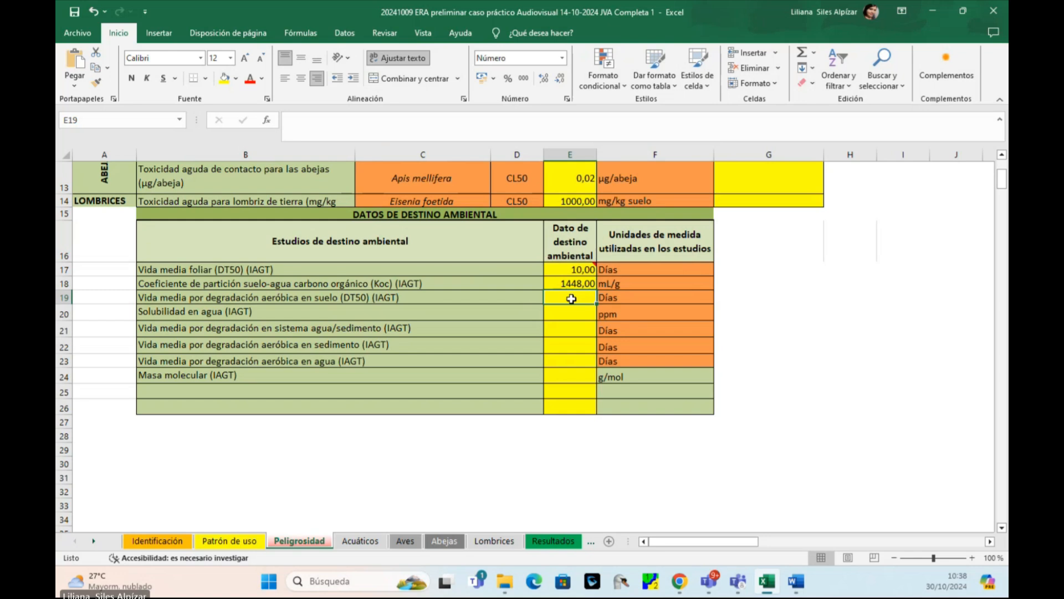
text(129)
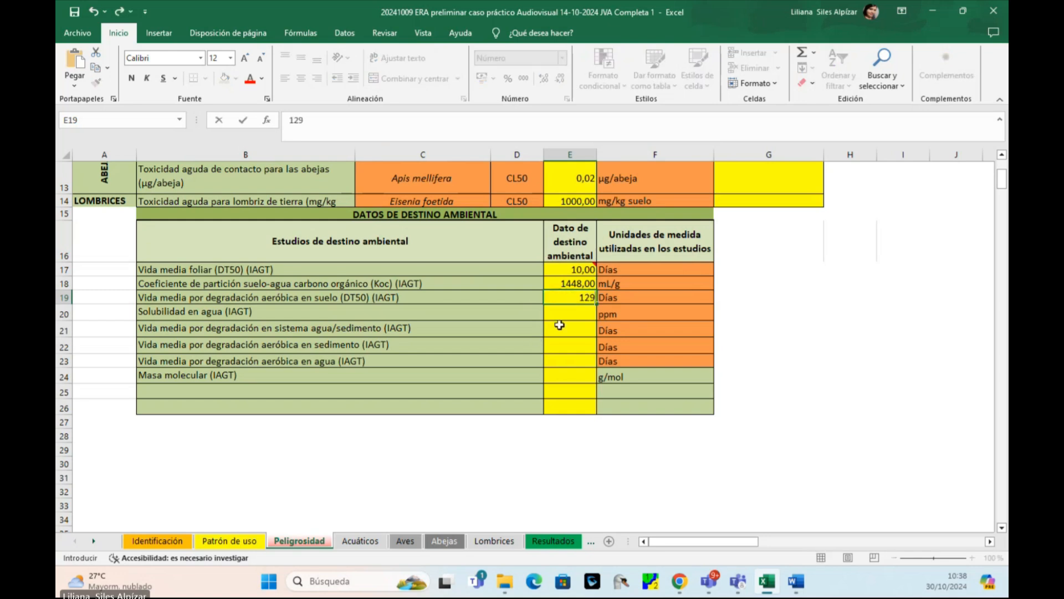
click(569, 313)
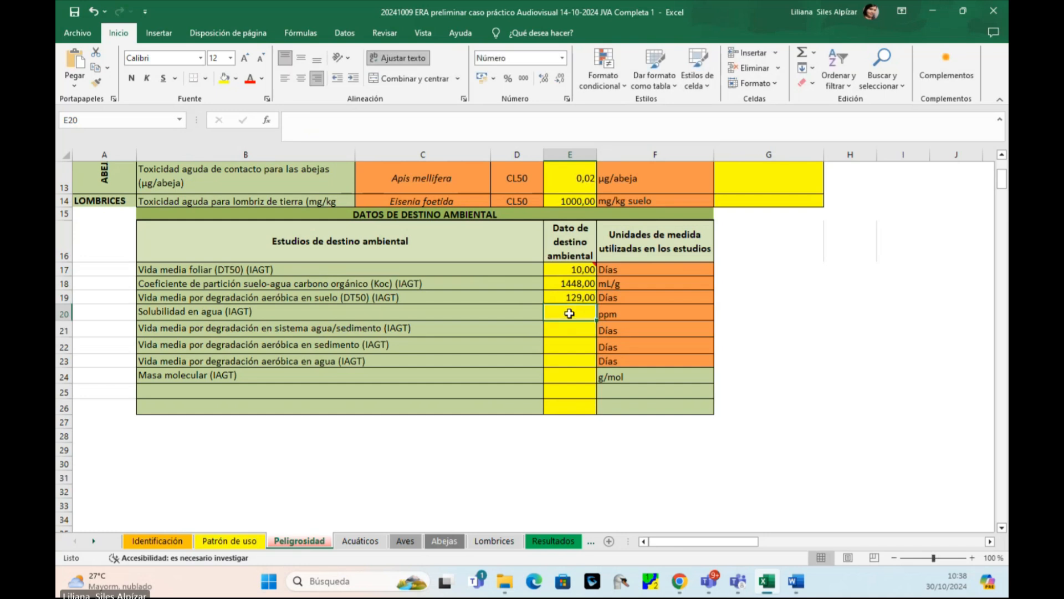
text(130)
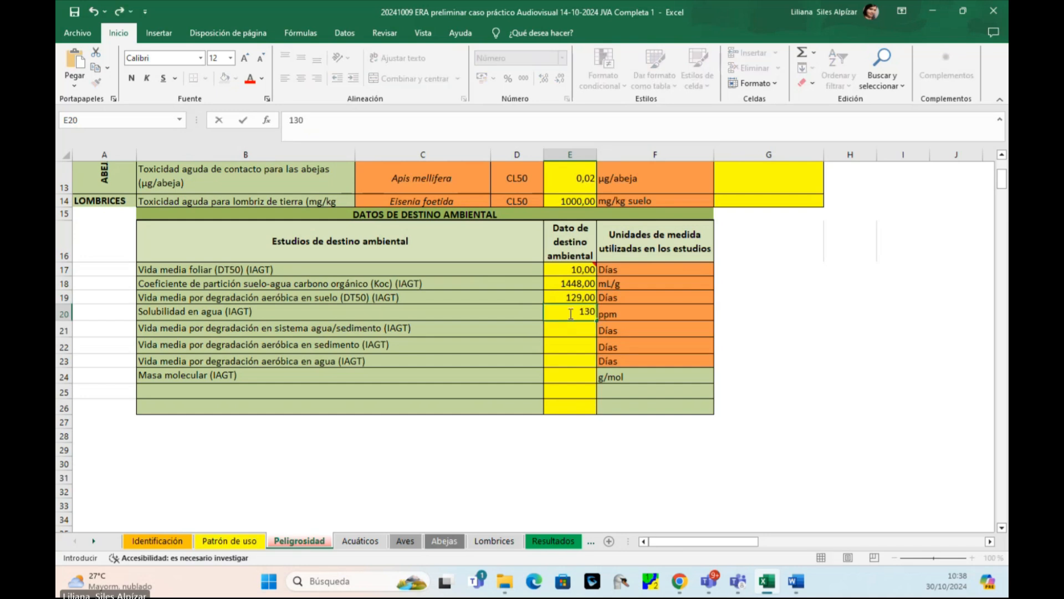
Enter the degradation half-lives: 336 days for the water/sediment system and 361 days for aerobic sediment.
click(579, 327)
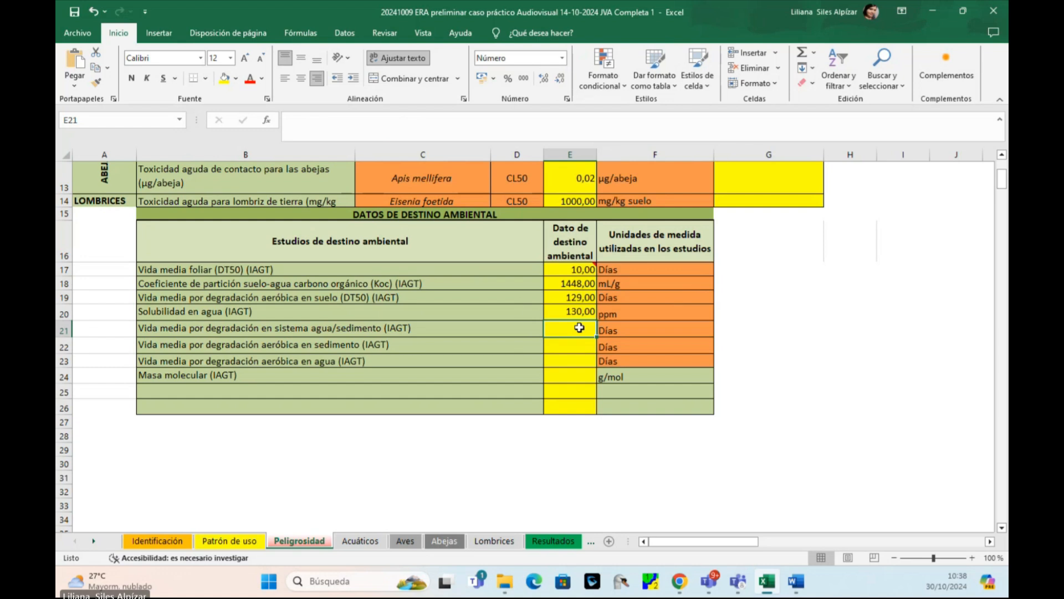
text(336)
key(Return)
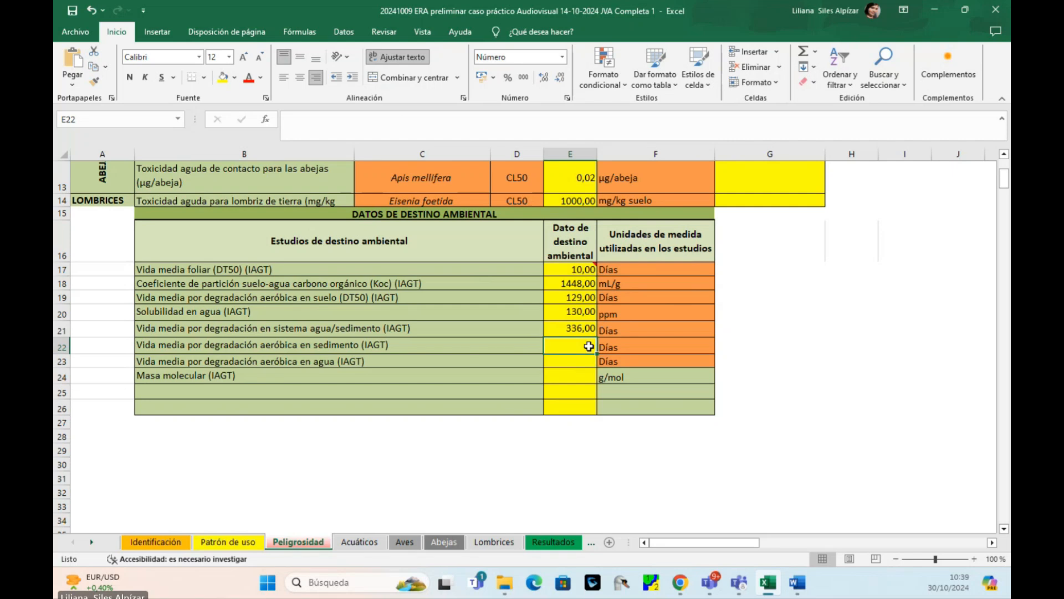
text(361)
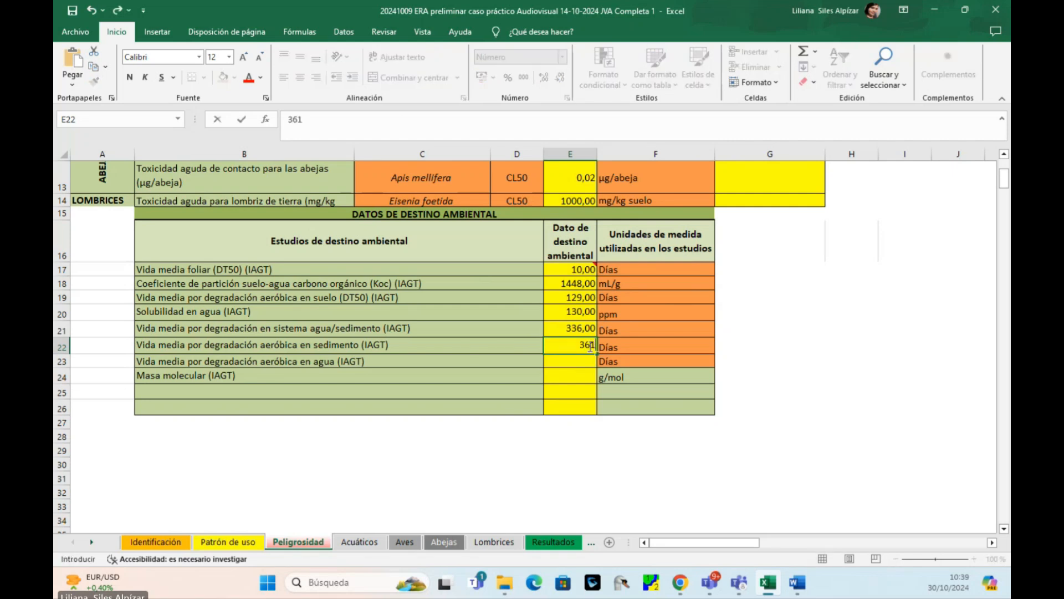
key(Return)
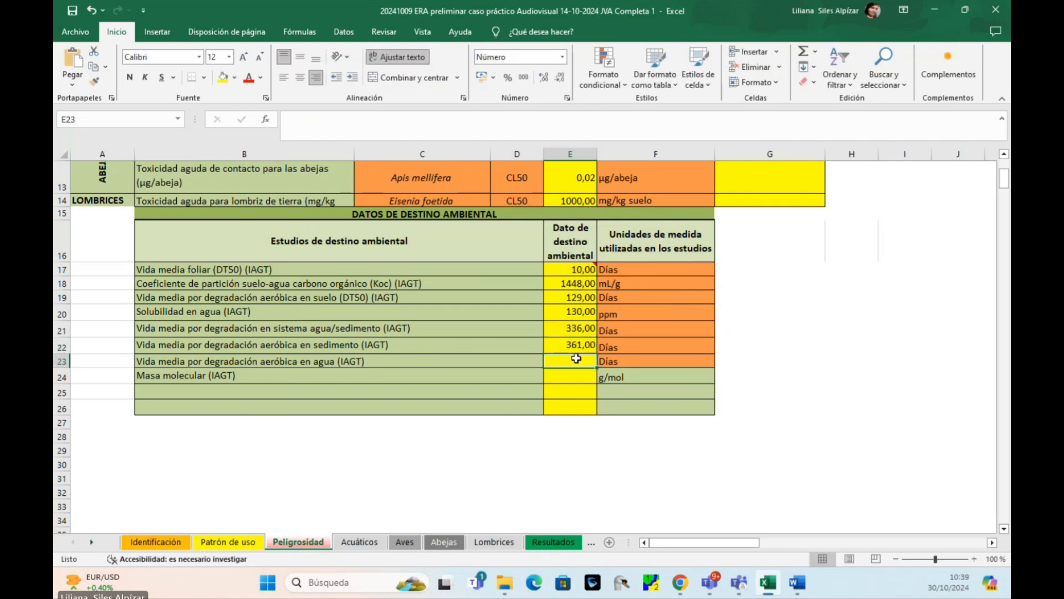
Enter an aerobic water degradation half-life of 8 days and a molecular mass of 754 g/mol.
text(8)
click(573, 378)
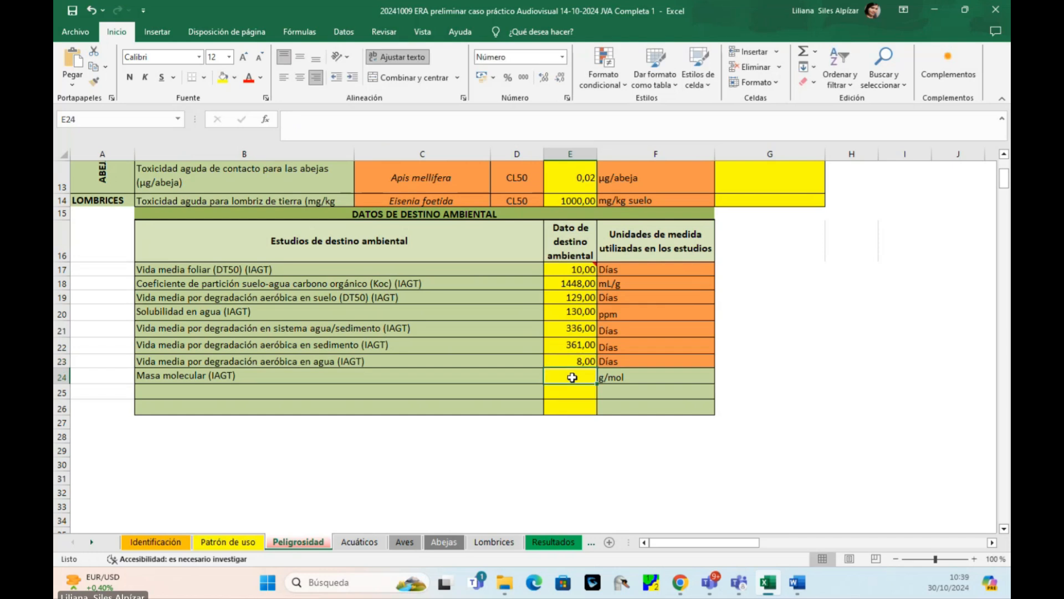
text(754)
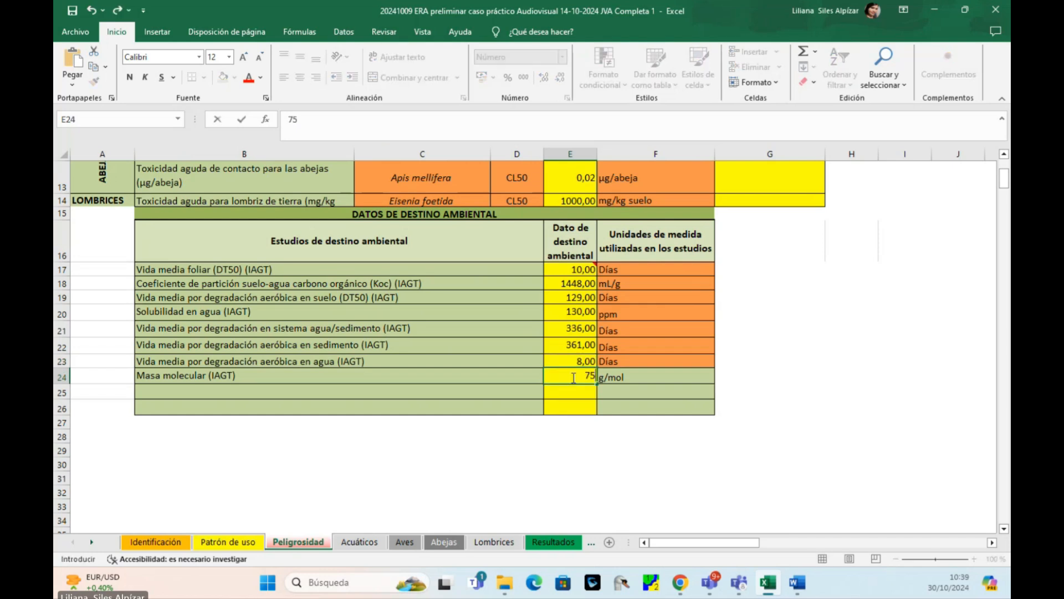
click(568, 403)
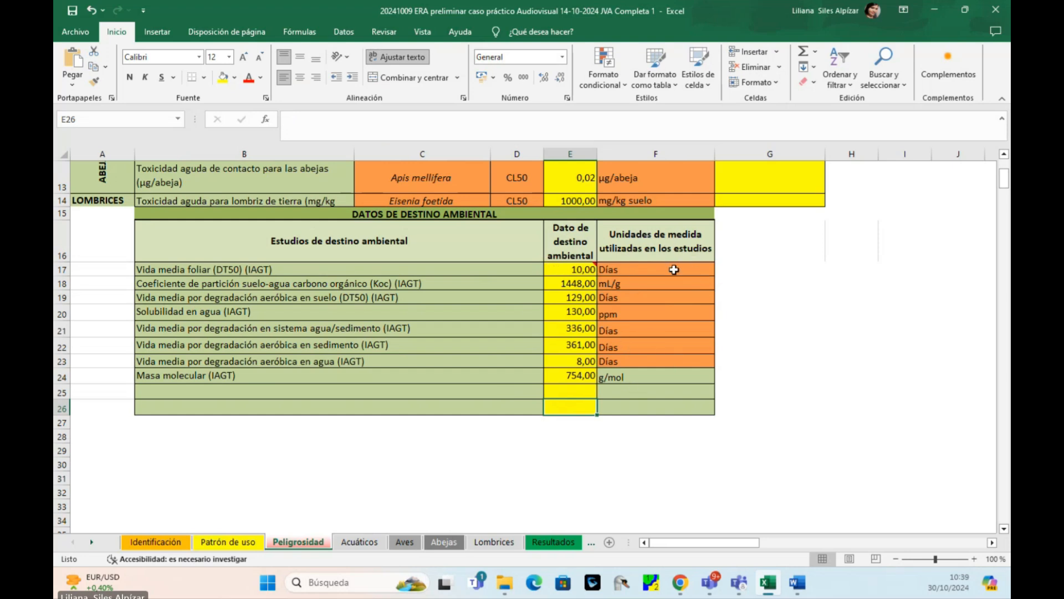
Choose Días as the unit of measure for the foliar half-life and check the molecular mass unit.
click(672, 270)
click(721, 271)
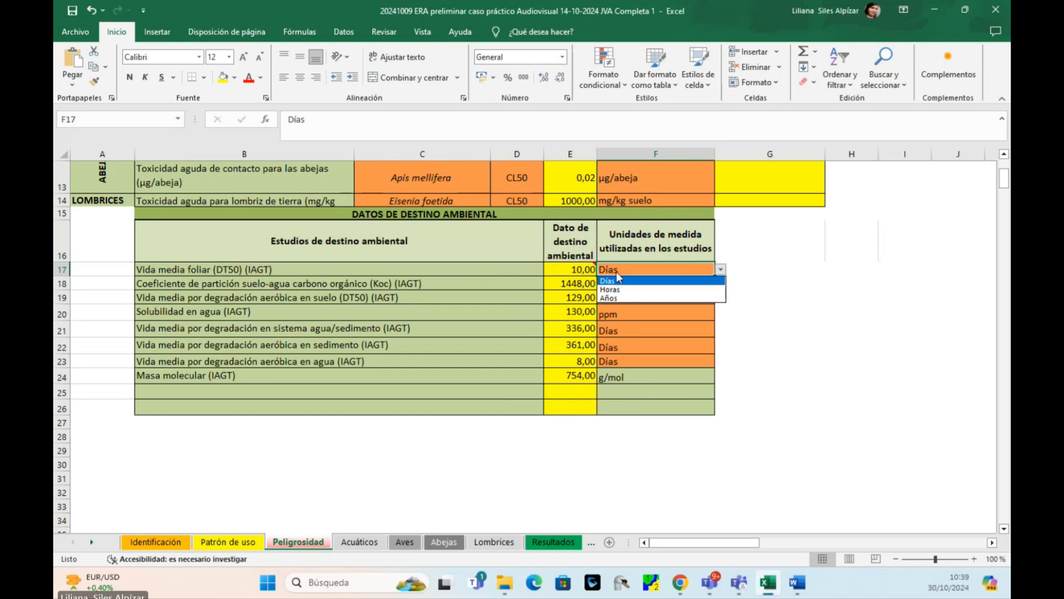
click(641, 281)
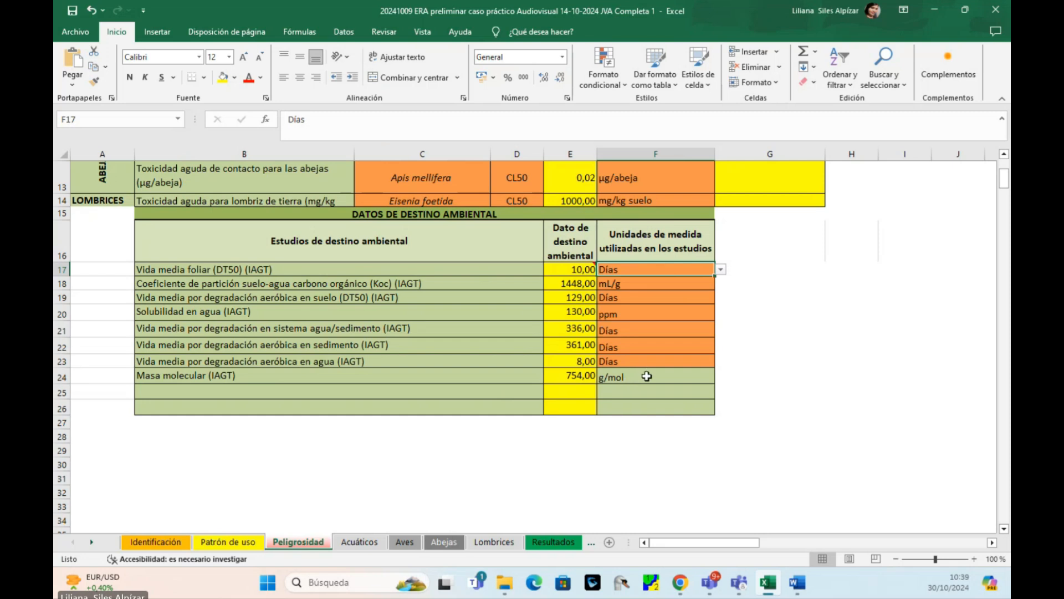
click(656, 379)
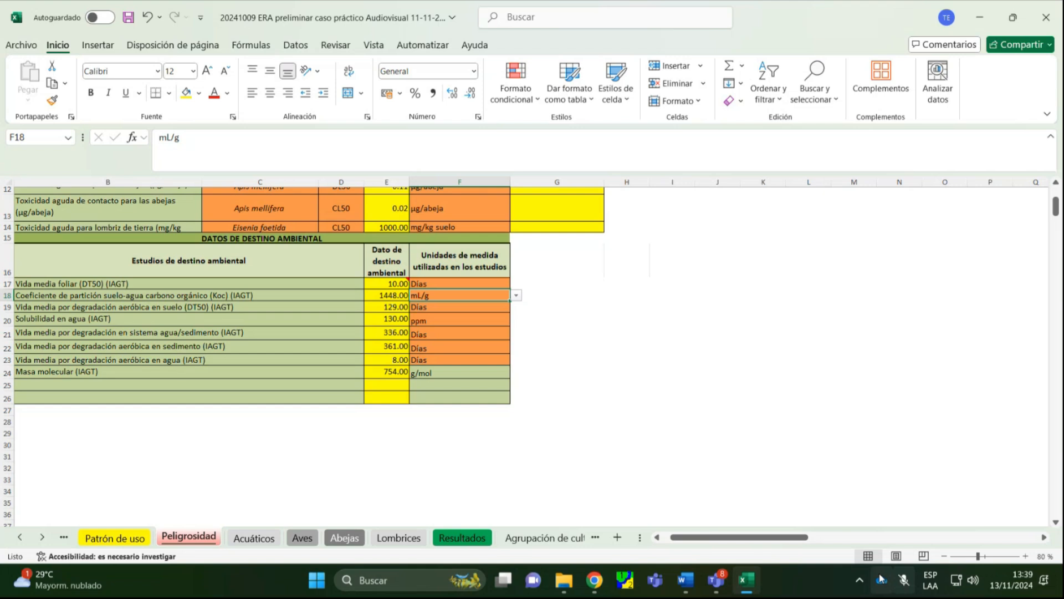
Open the Aves sheet to view the acute and reproductive exposure calculations for birds.
click(301, 538)
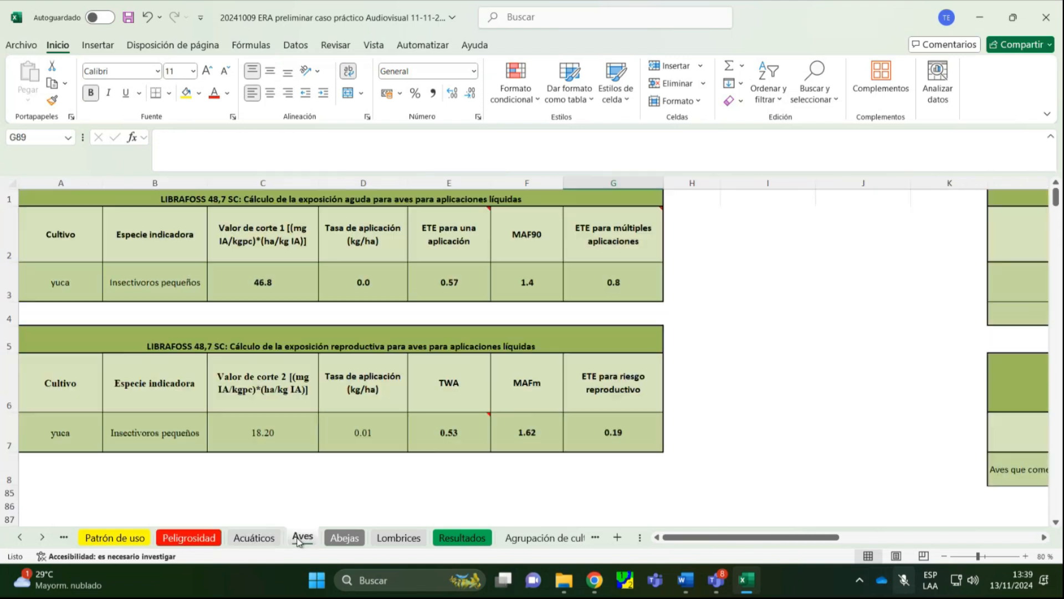
Look through the Abejas and Lombrices sheets and return to the first-level exposure calculation on the Acuáticos sheet.
click(345, 537)
click(398, 537)
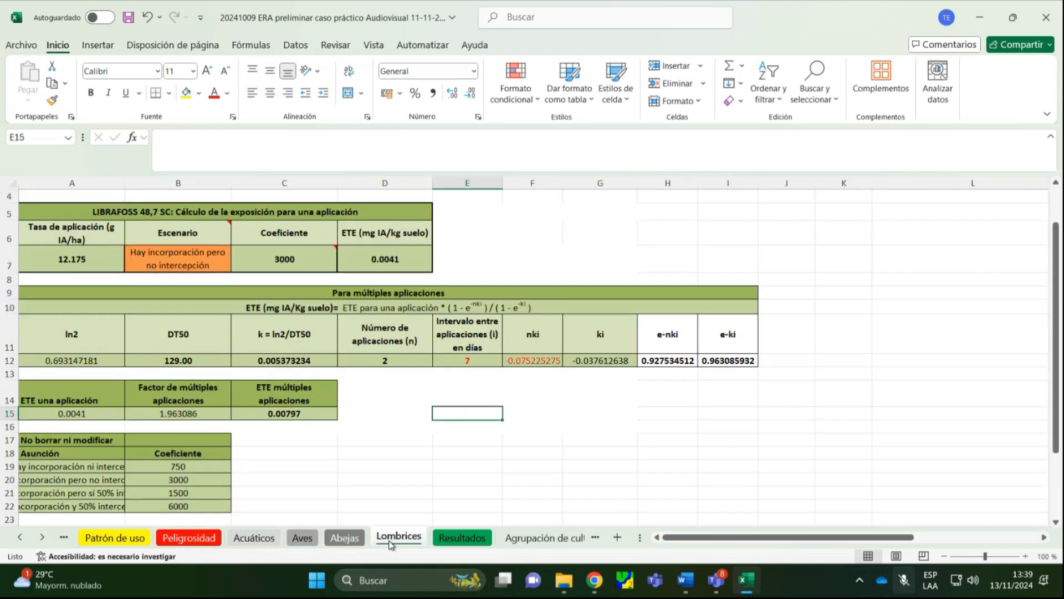
click(271, 538)
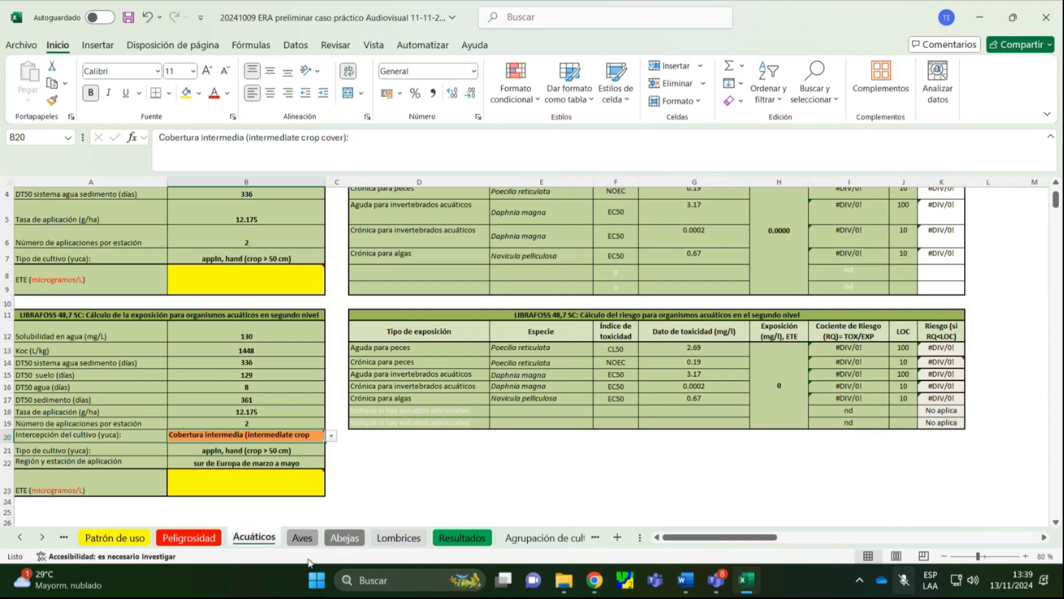
scroll(364, 354, up, 1)
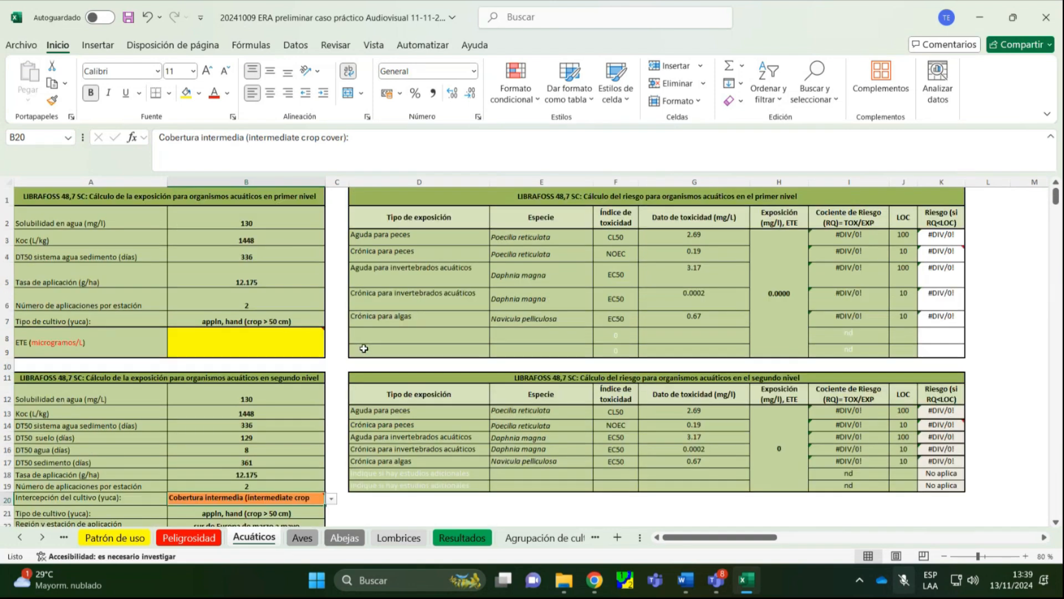
Review the first-level exposure and risk tables for aquatic organisms and the heading of the second-level exposure table.
click(287, 198)
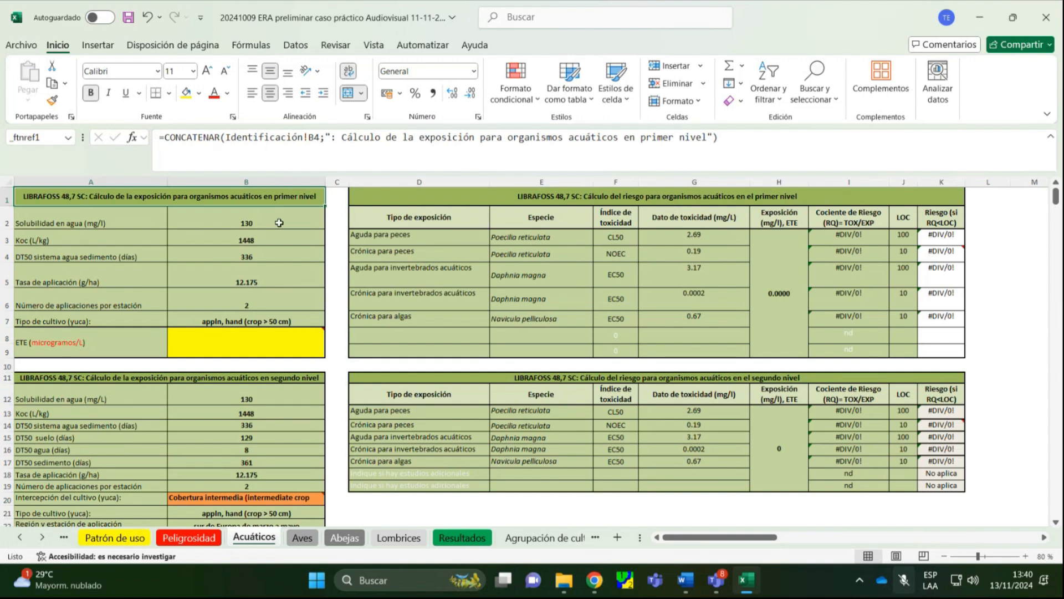
click(649, 201)
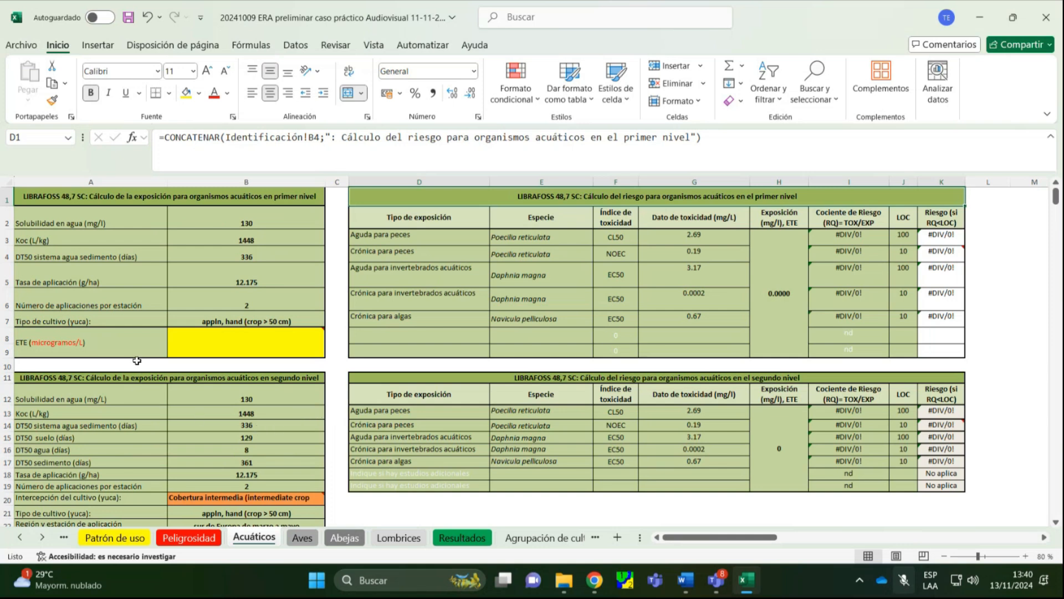
click(222, 198)
click(233, 377)
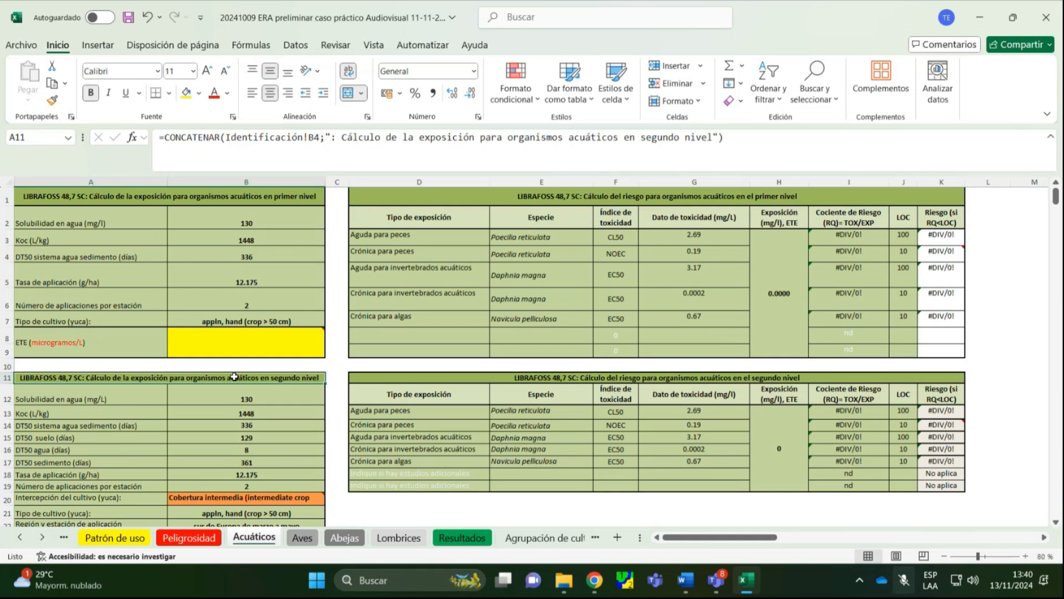
Check the ETE (microgramos/L) result cells of the first-level and second-level aquatic exposure tables.
click(69, 337)
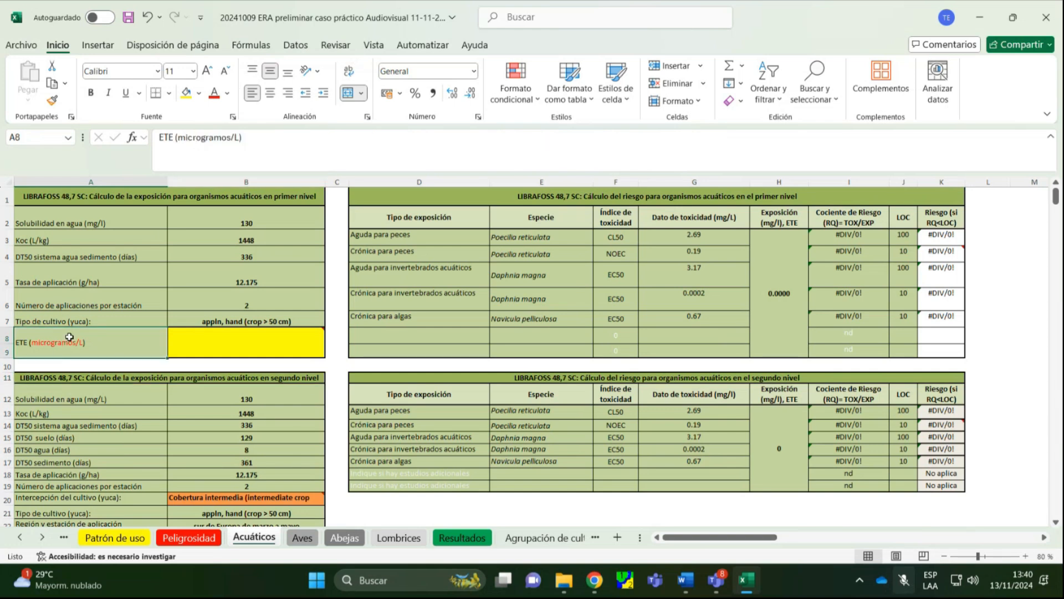
click(208, 338)
scroll(216, 445, down, 1)
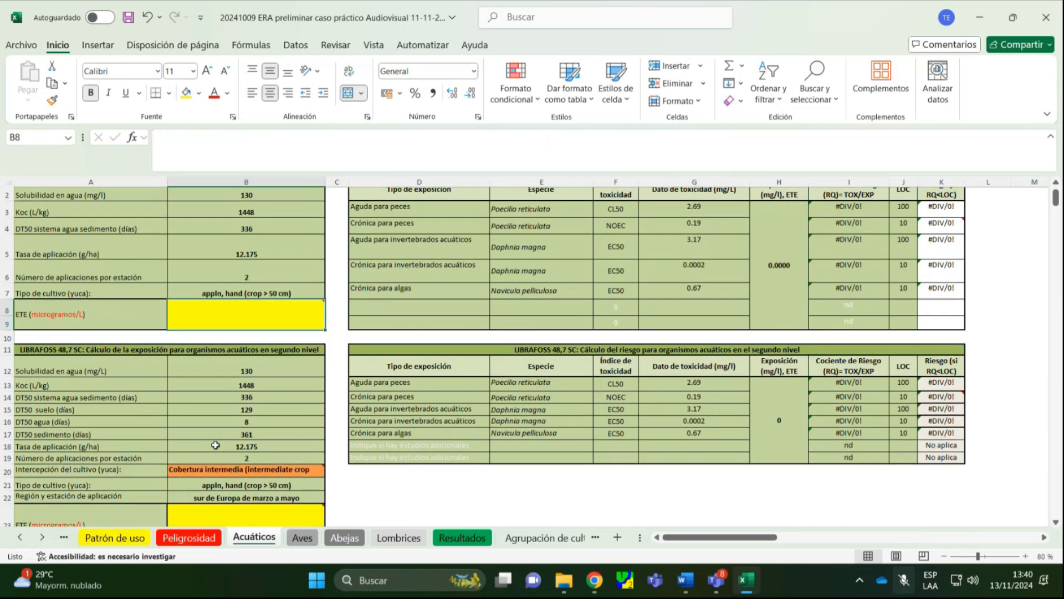
click(155, 484)
click(200, 484)
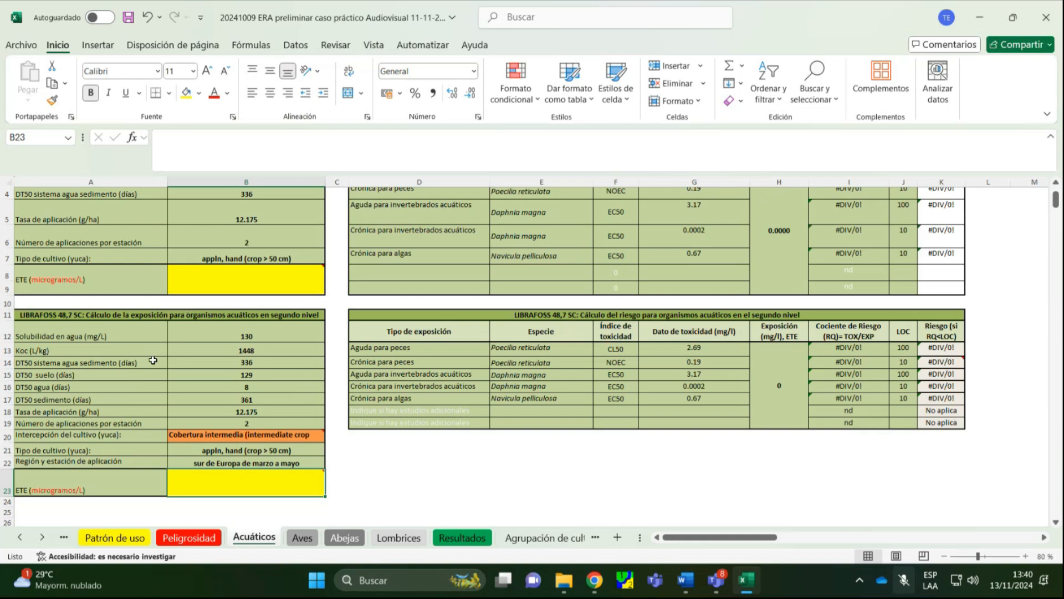
Review the crop interception scenarios for yuca in the second-level table and choose Cobertura intermedia (intermediate crop cover).
click(118, 437)
click(195, 438)
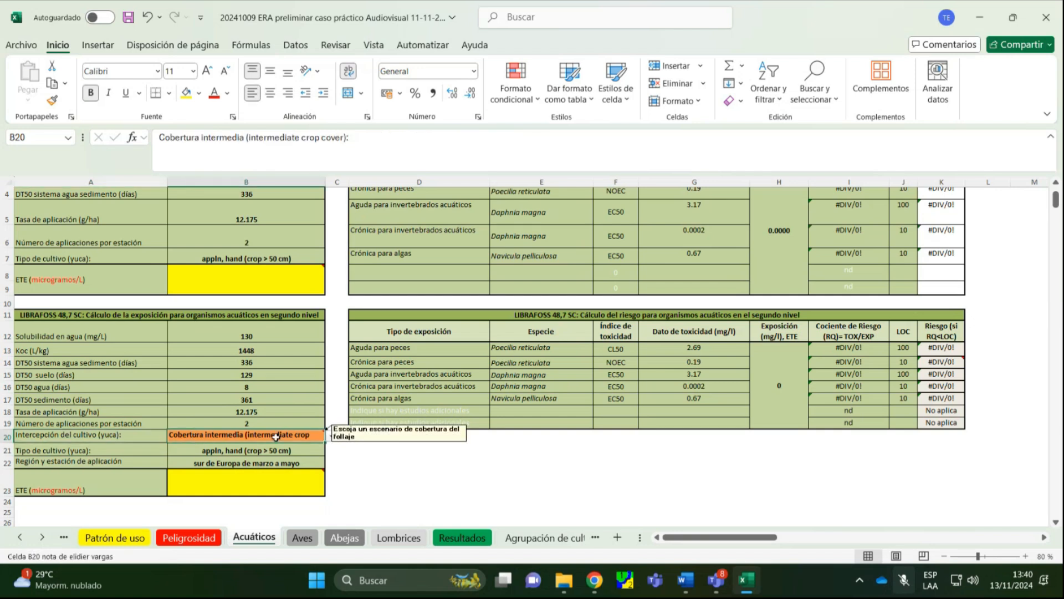
click(330, 435)
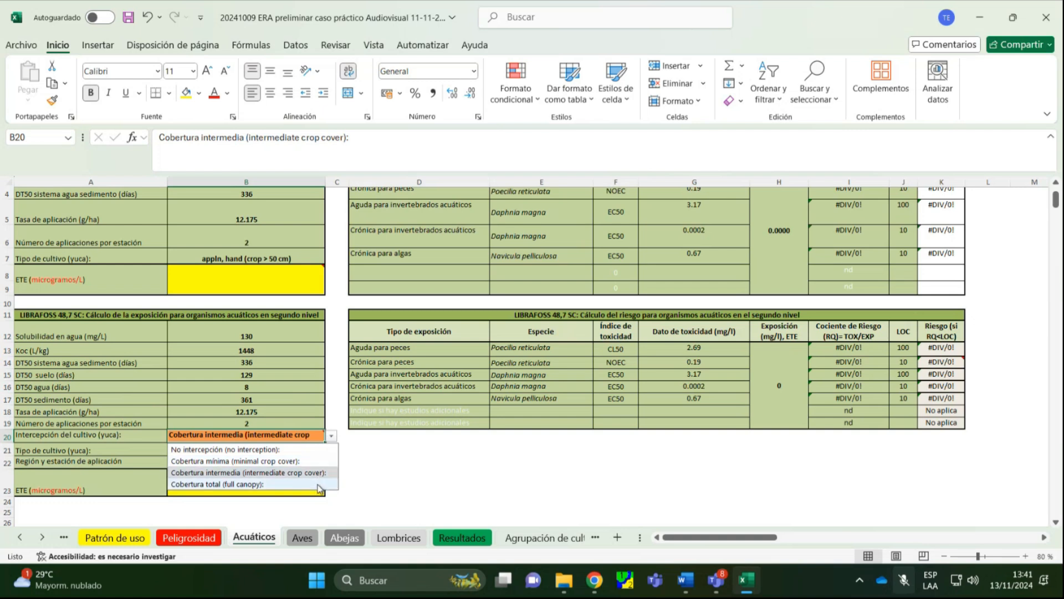
key(Escape)
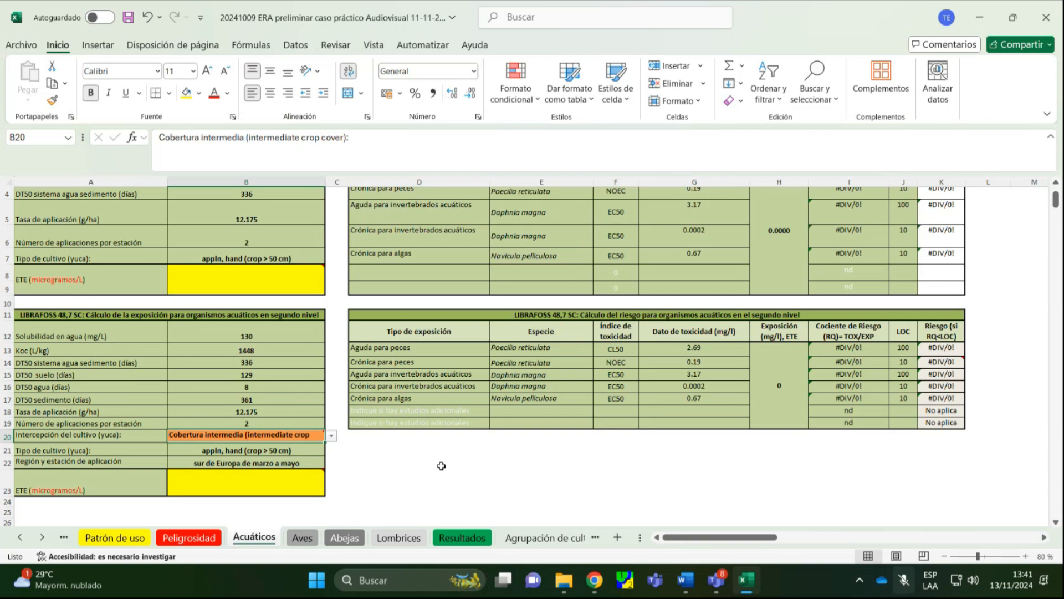
click(331, 437)
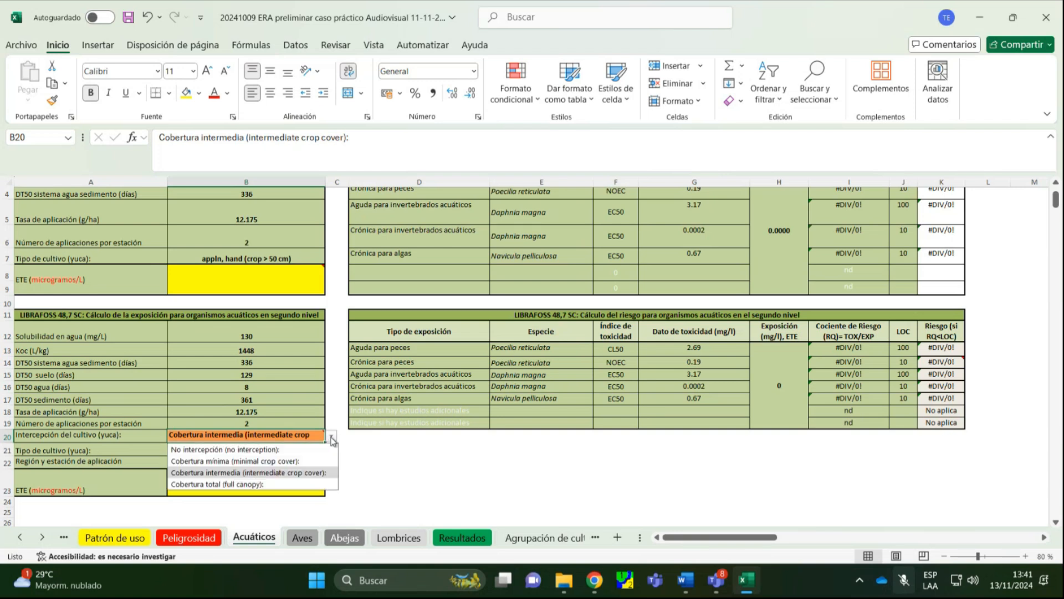
click(313, 473)
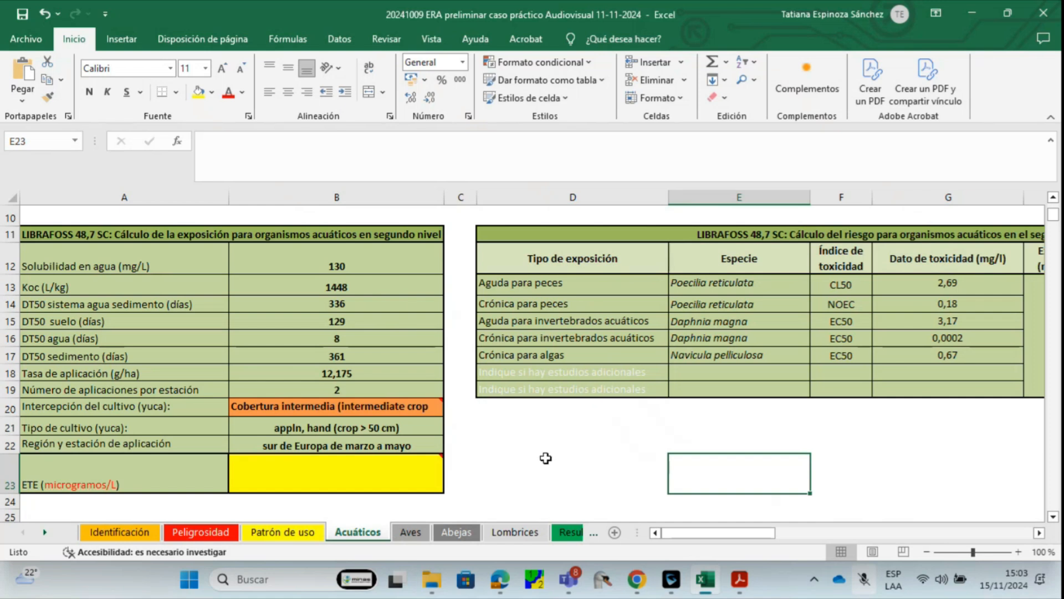
Switch to STEPS 1-2 in FOCUS, continue past the start screen and maximize its main window.
click(534, 586)
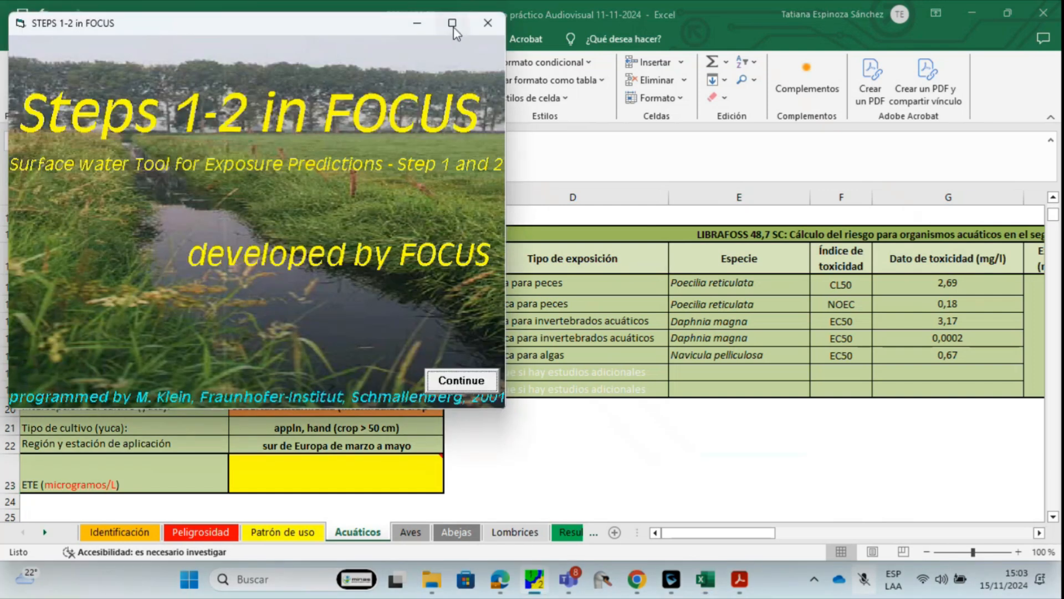
click(452, 25)
click(950, 505)
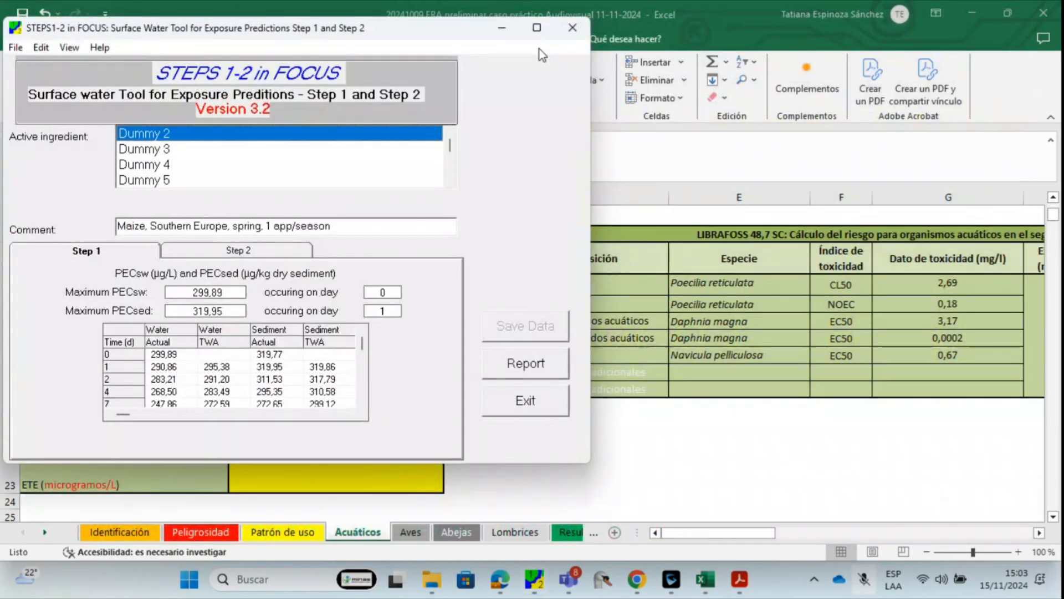
click(535, 27)
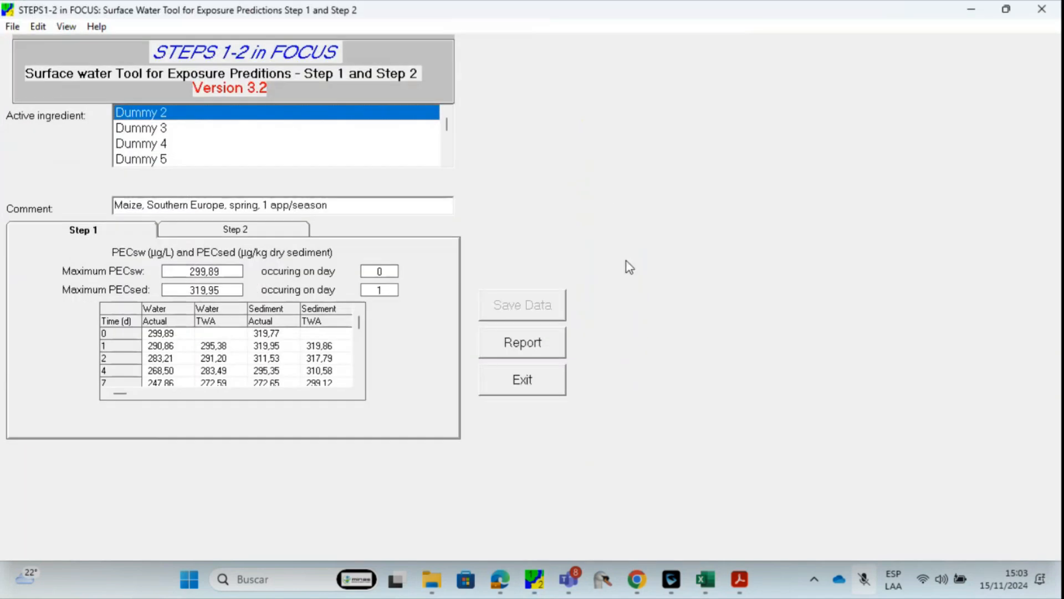
Add a new record in the substance data for an active substance, with Step 1 and step 2 as the simulation level.
click(67, 27)
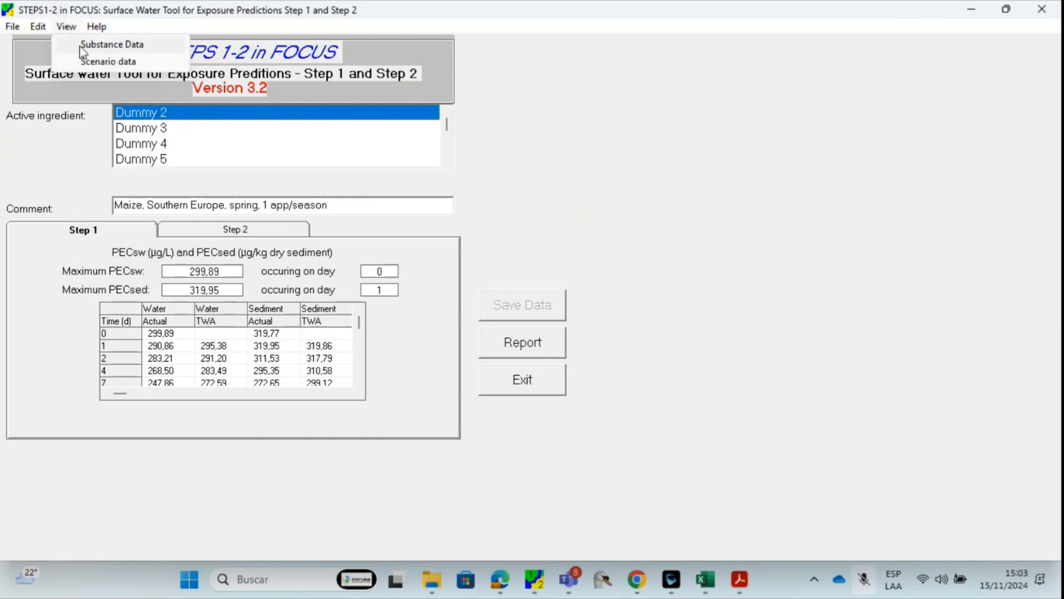
click(83, 47)
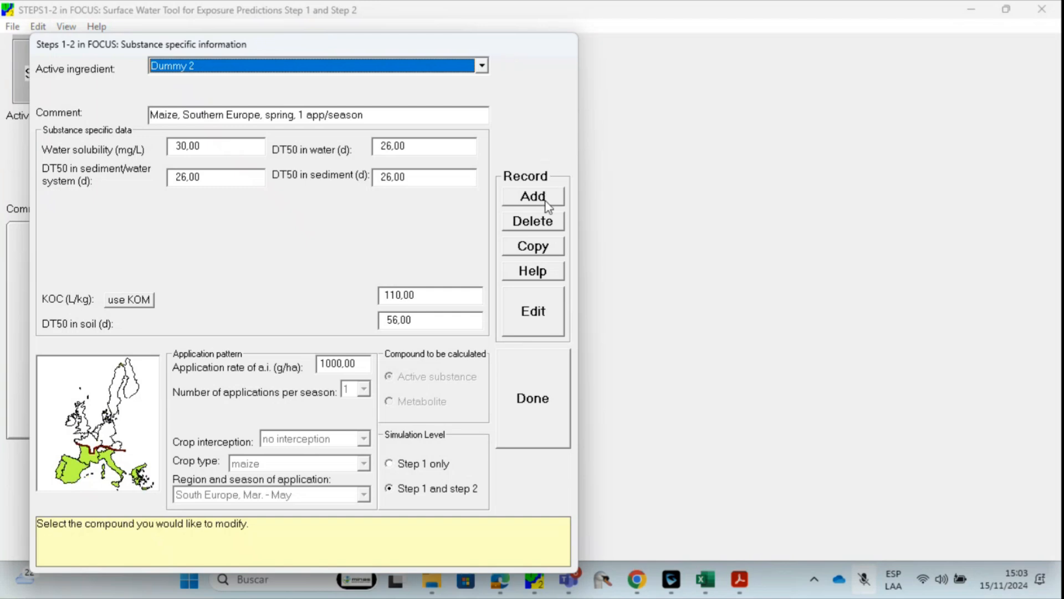
click(532, 196)
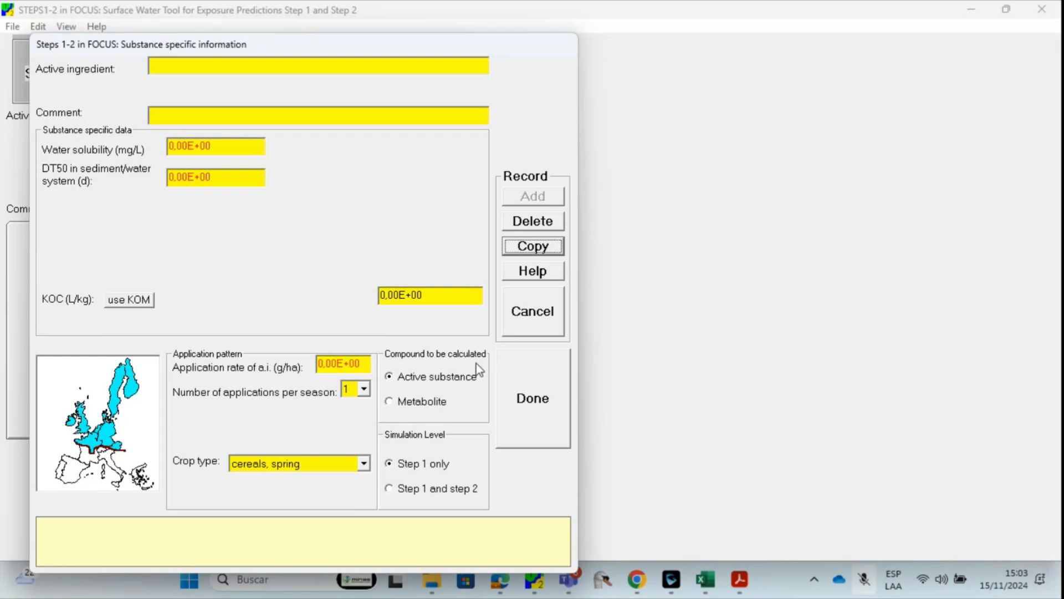
click(439, 379)
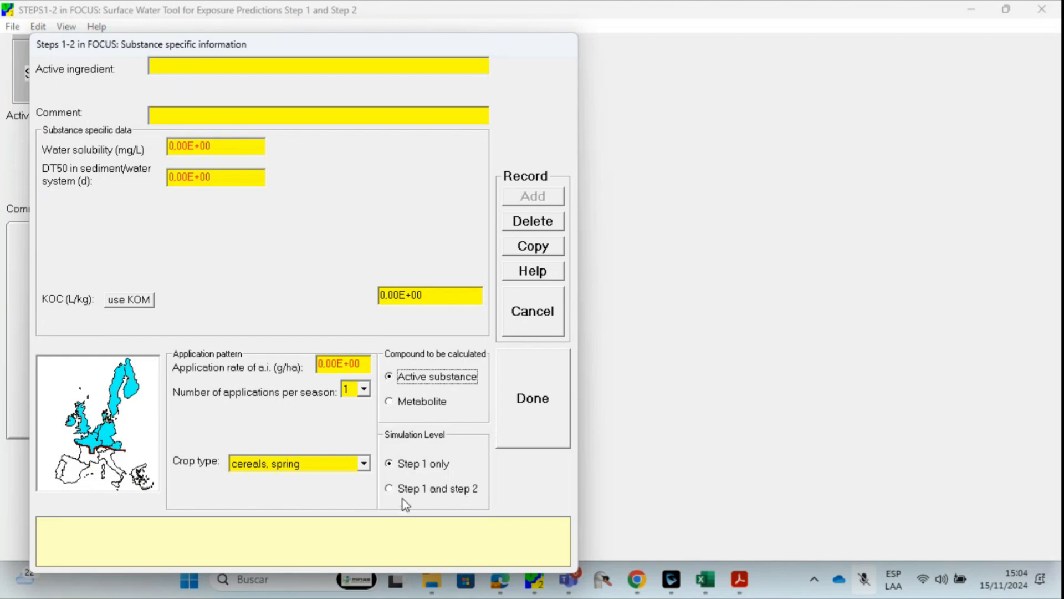
click(388, 489)
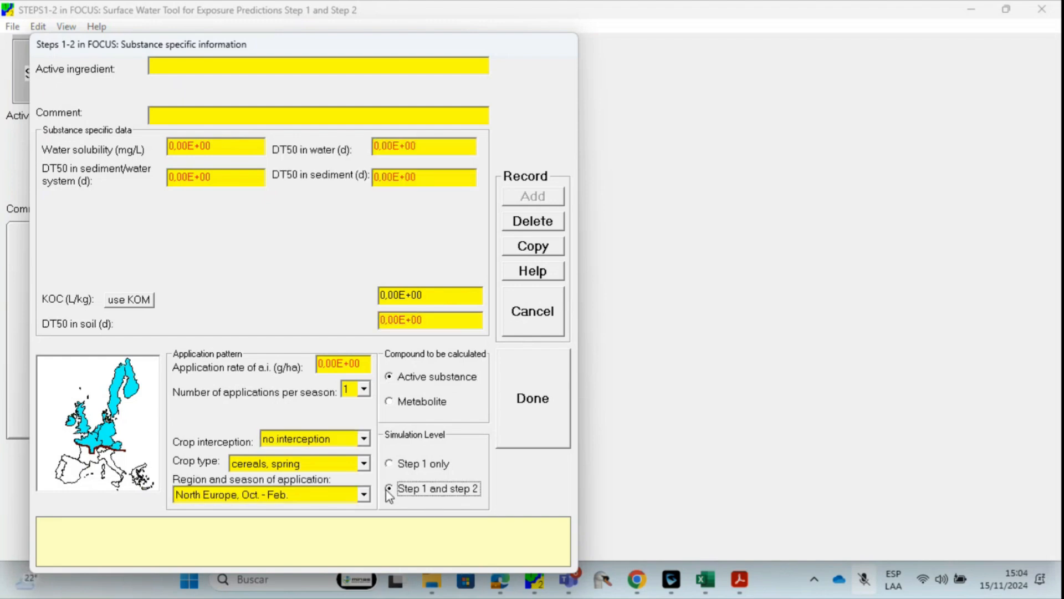
Name the active ingredient LIBRAFOSS 48,7 SC.
click(368, 70)
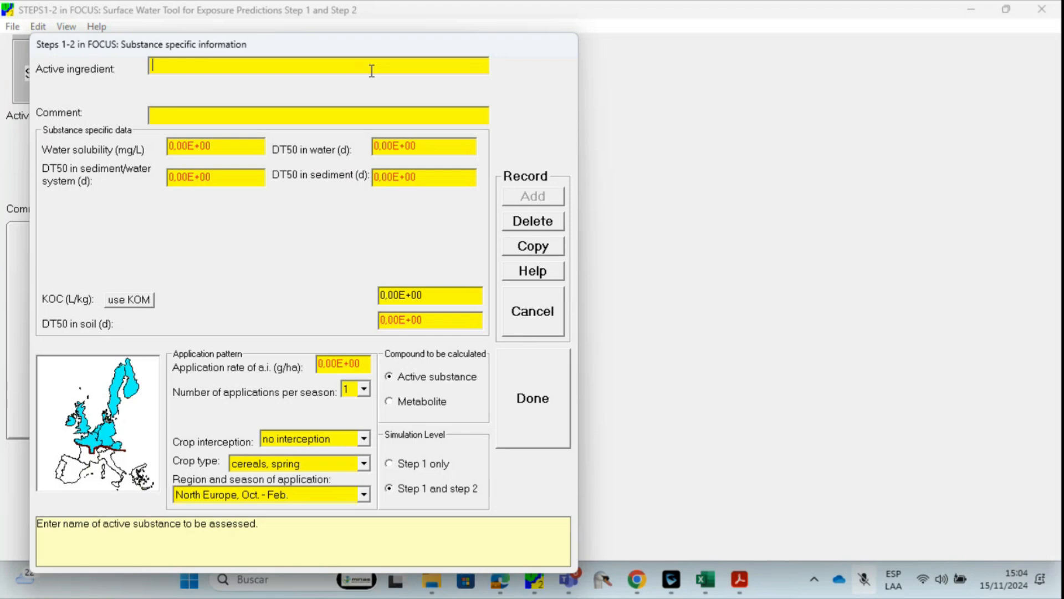
key(Caps_Lock)
key(Caps_Lock)
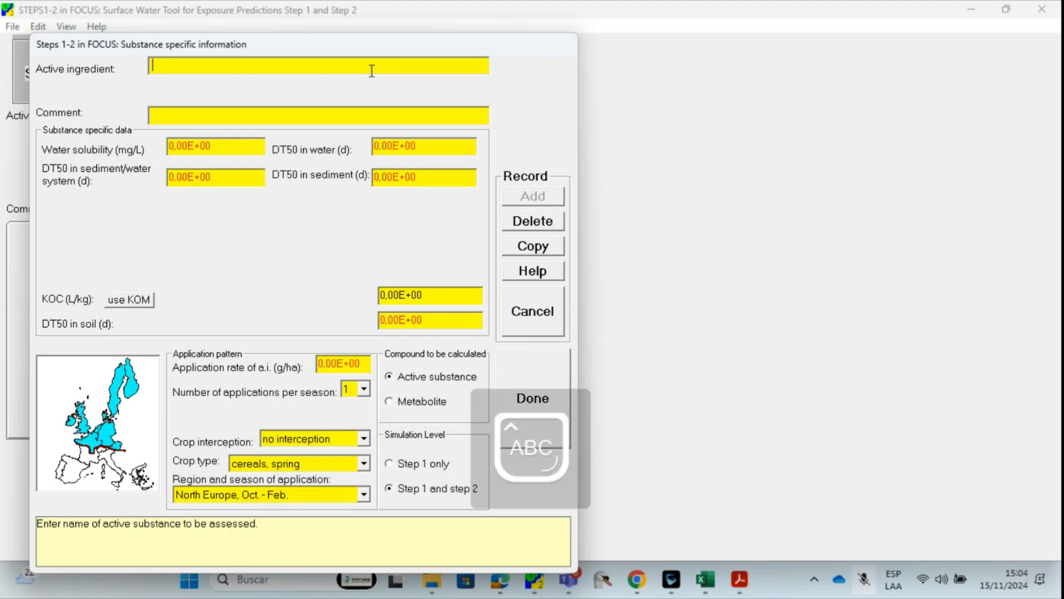
text(LIBRA)
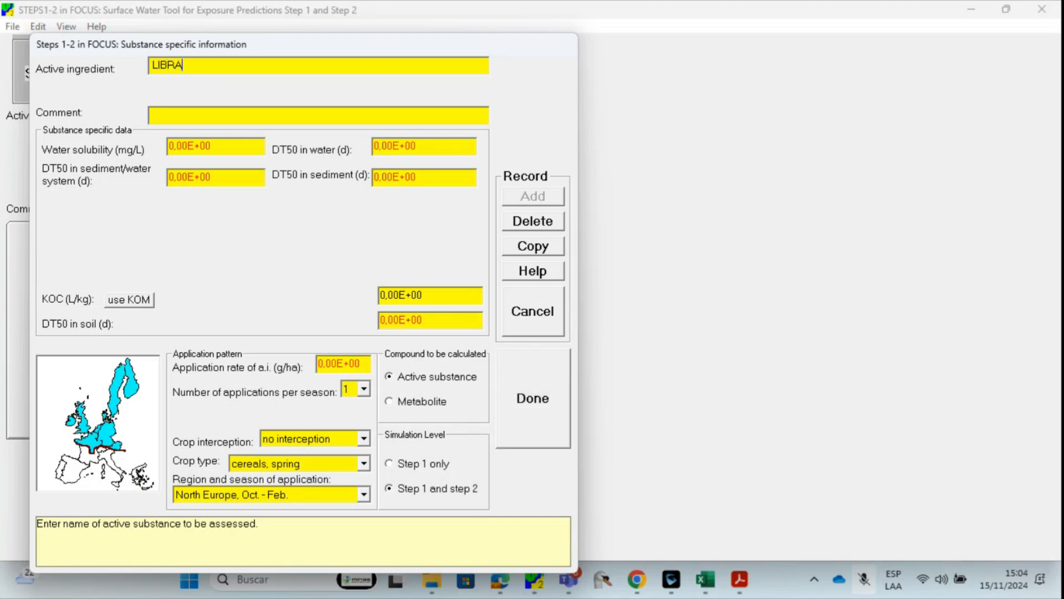
text(FOSS 48,7 SC)
Set the water solubility to 130 mg/L and the DT50 in the sediment/water system to 336 days.
click(243, 145)
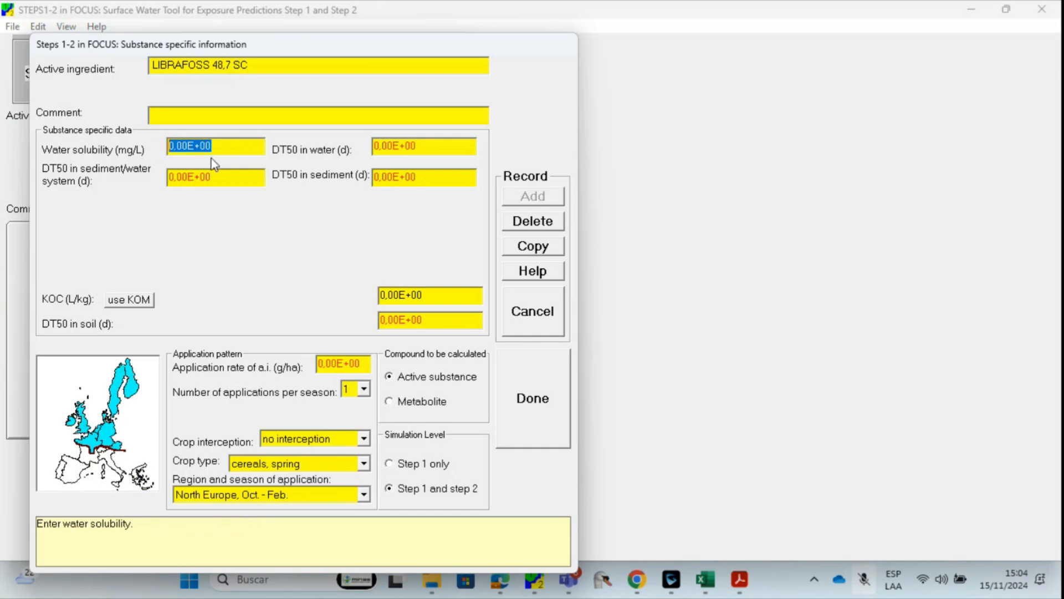
text(130)
drag(222, 178, 166, 178)
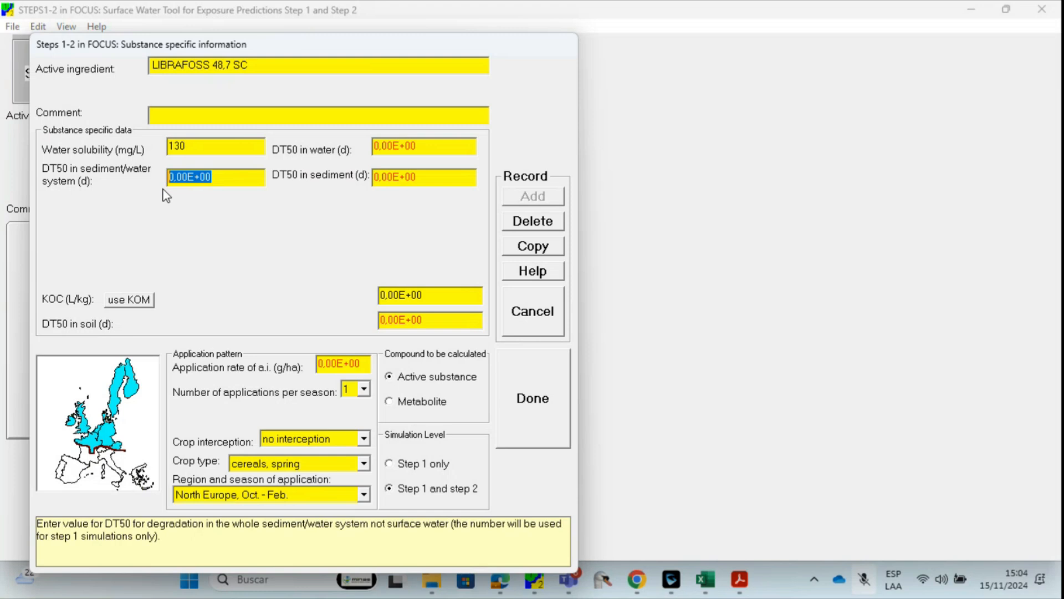
text(336)
Set the DT50 in water to 8 days and the DT50 in sediment to 361 days.
drag(442, 148, 361, 155)
text(8)
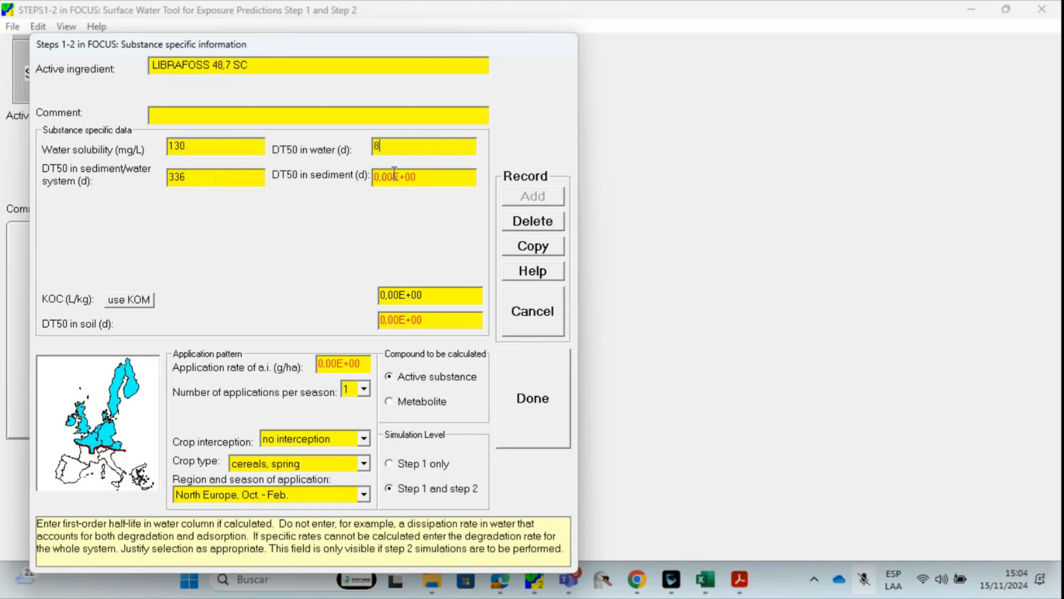
click(413, 180)
drag(413, 181, 363, 198)
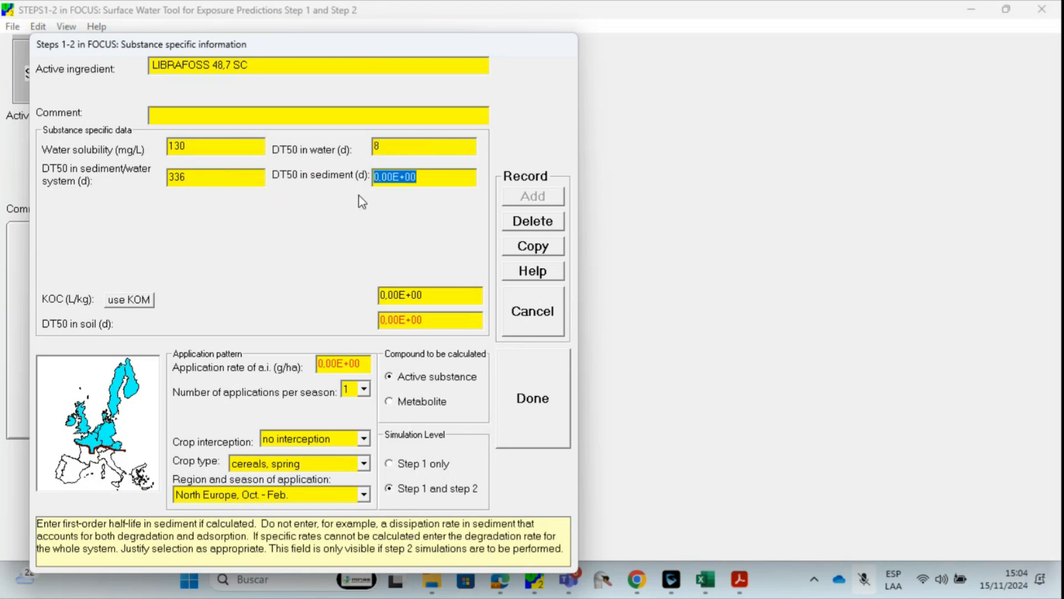
text(361)
Set the KOC to 1448 L/kg and the DT50 in soil to 129 days.
click(436, 299)
drag(436, 299, 371, 297)
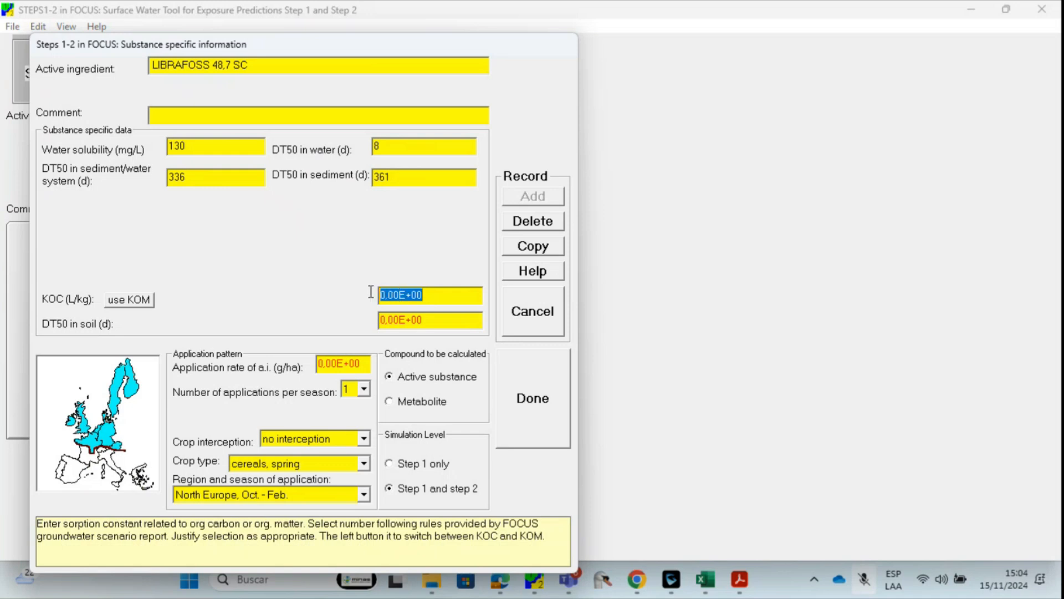
text(1448)
drag(431, 320, 371, 324)
text(129)
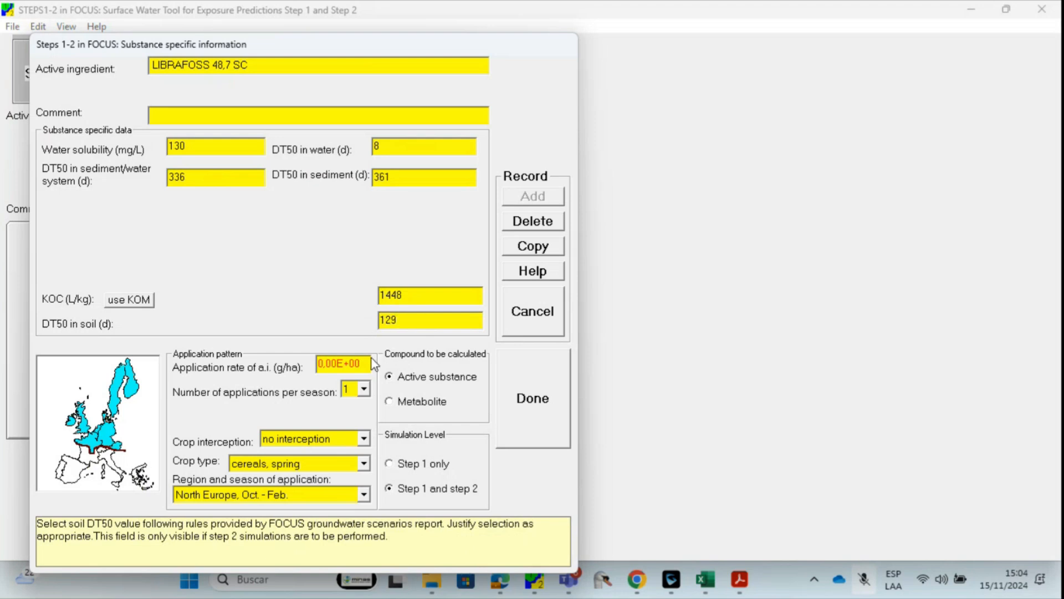
Set the application rate of the active ingredient to 12,18 g/ha with 2 applications per season.
drag(371, 361, 312, 349)
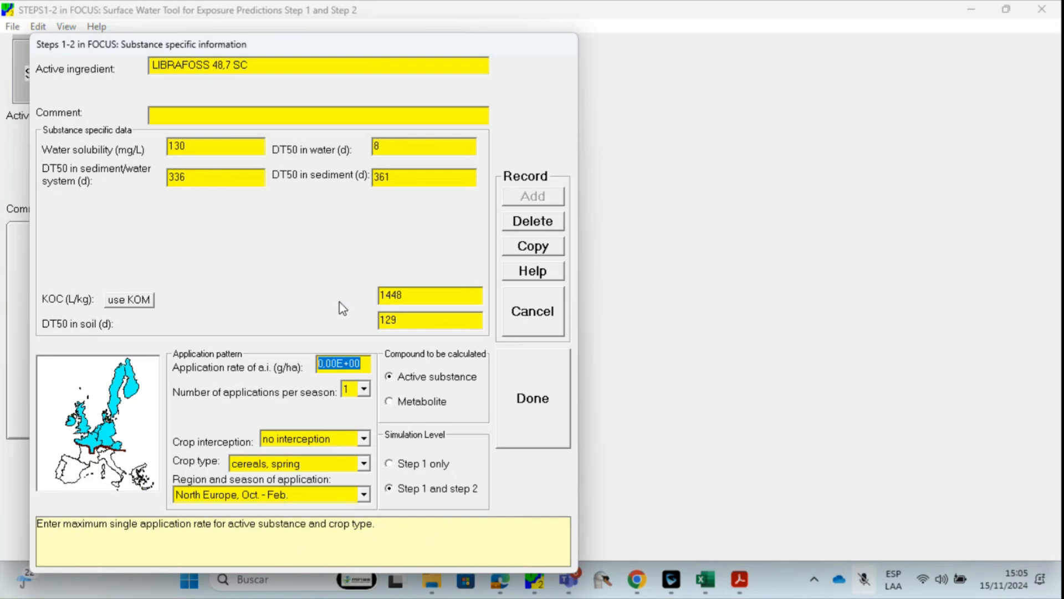
text(1)
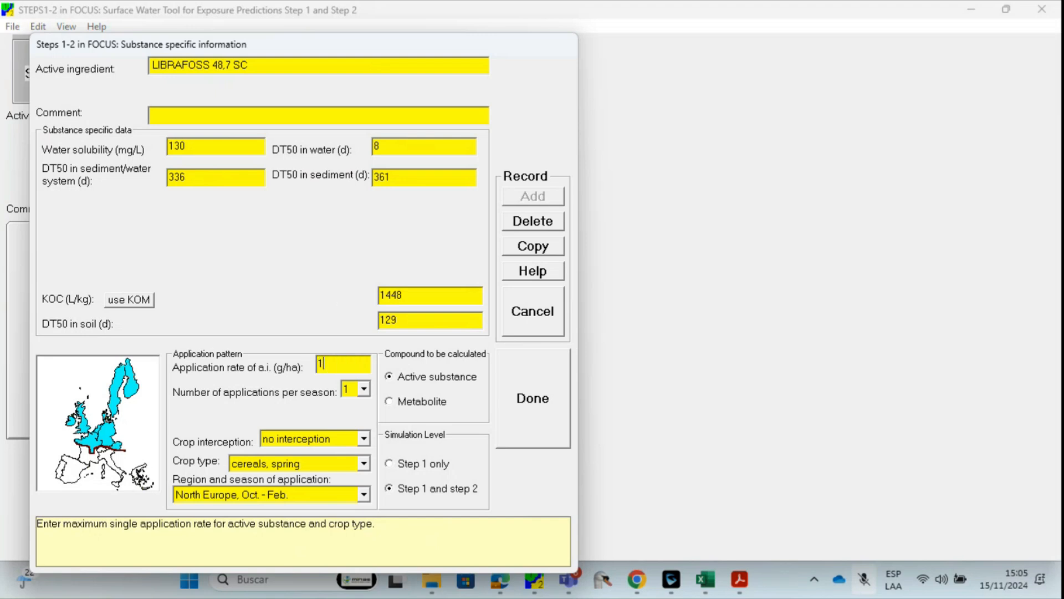
text(2,18)
click(364, 389)
click(349, 412)
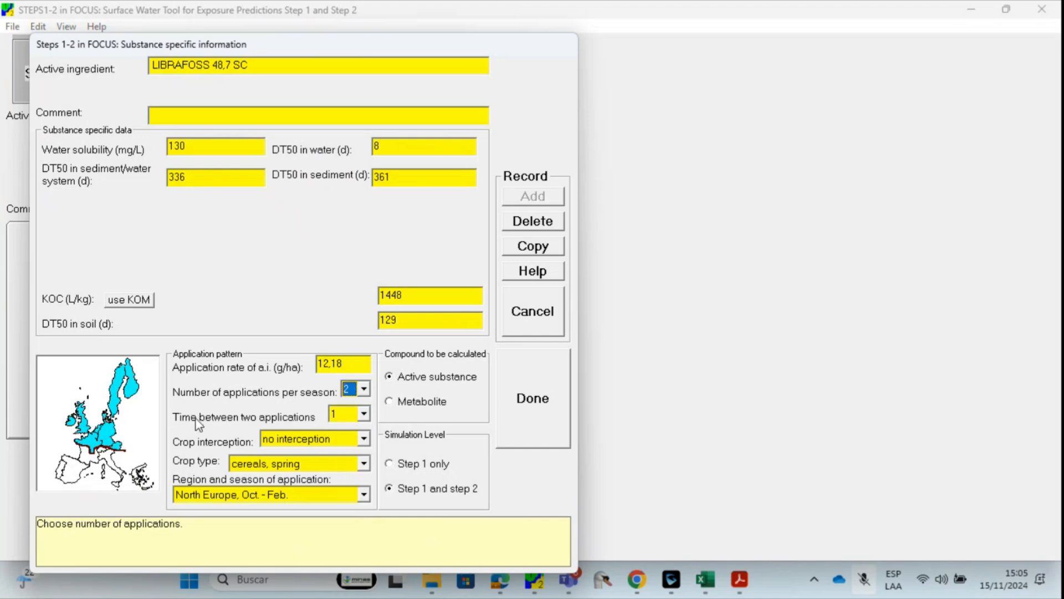
Set the time between the two applications to 7 days and the crop interception to average crop cover.
click(364, 415)
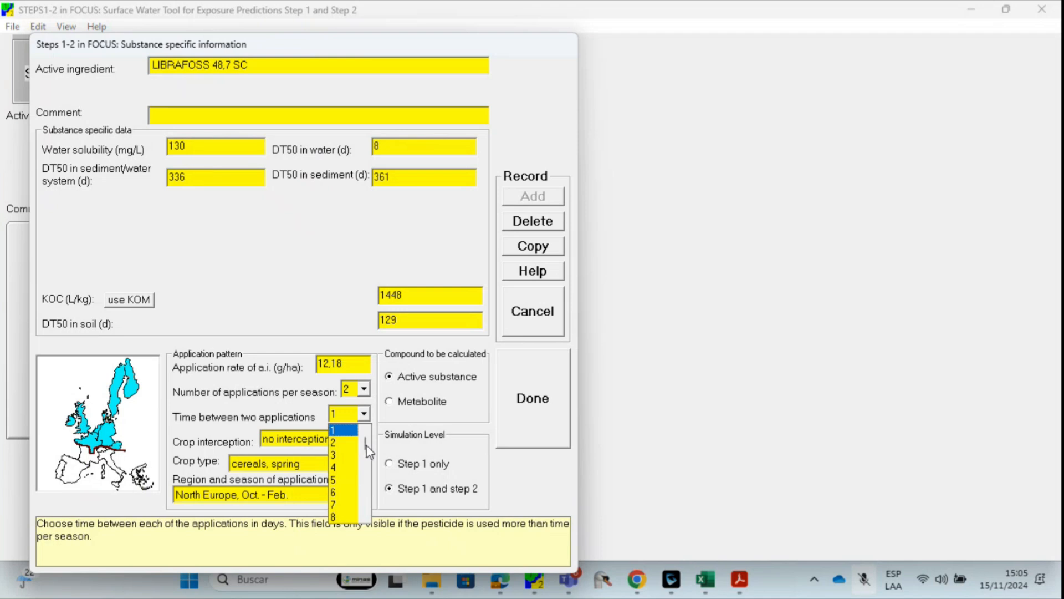
click(343, 504)
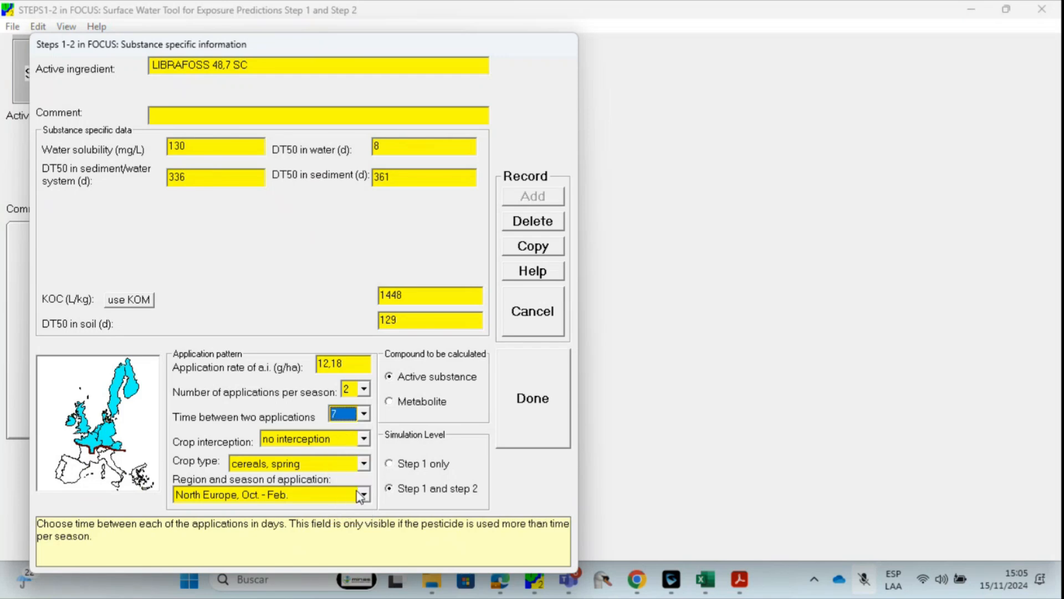
click(363, 440)
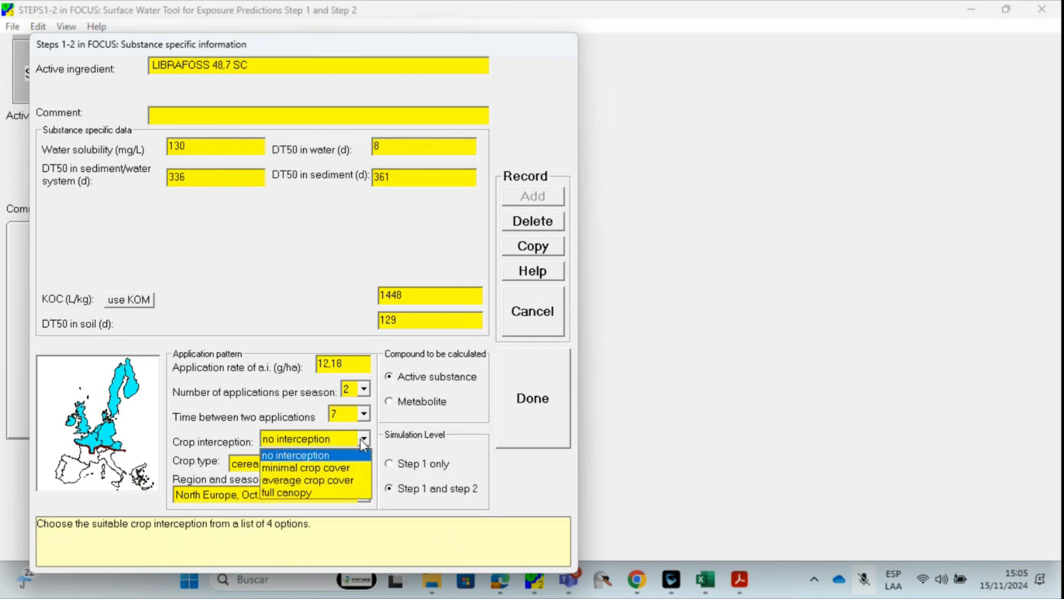
click(355, 480)
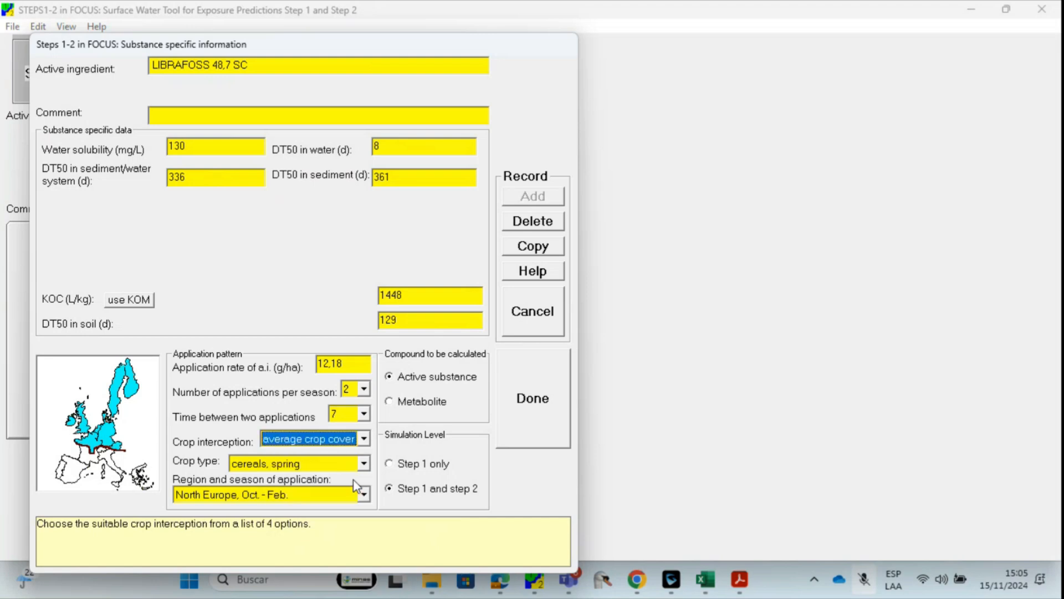
Set the crop type to appln, hand (crop > 50 cm) and the region and season to South Europe, Mar. - May, and complete the substance record.
click(364, 466)
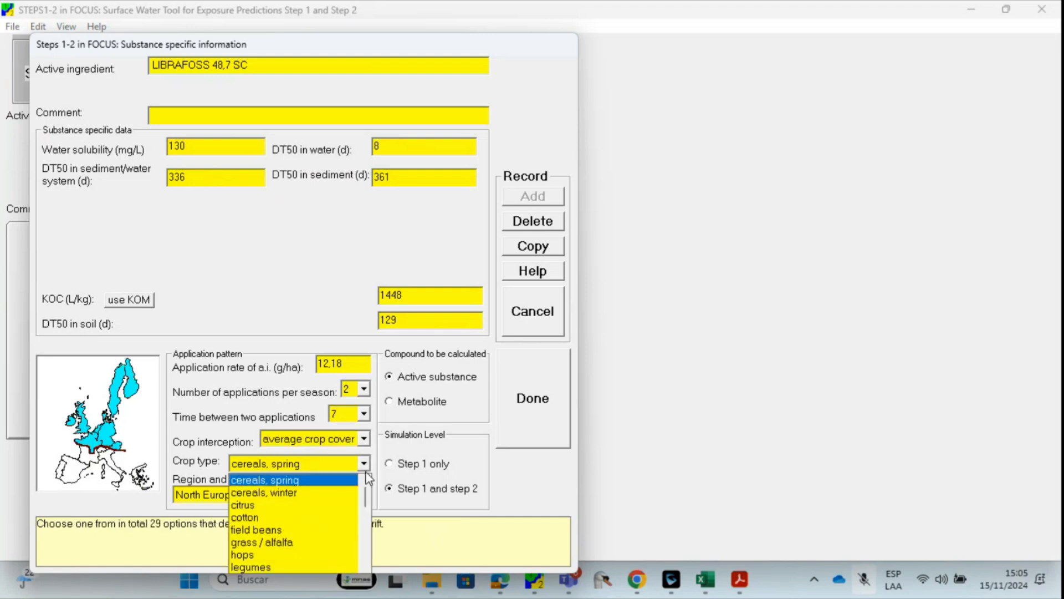
drag(364, 495, 361, 561)
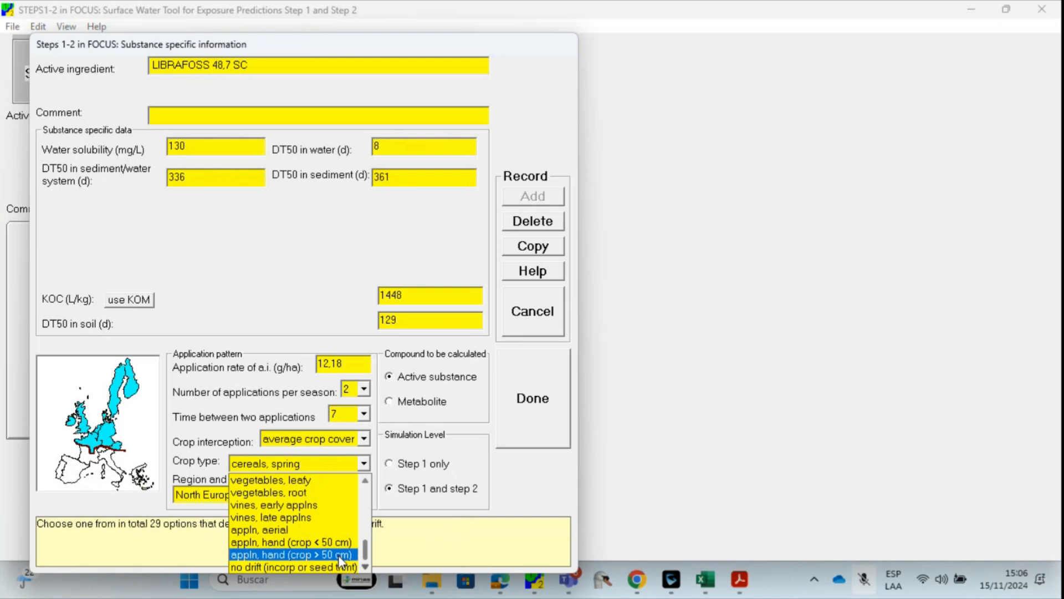
click(341, 555)
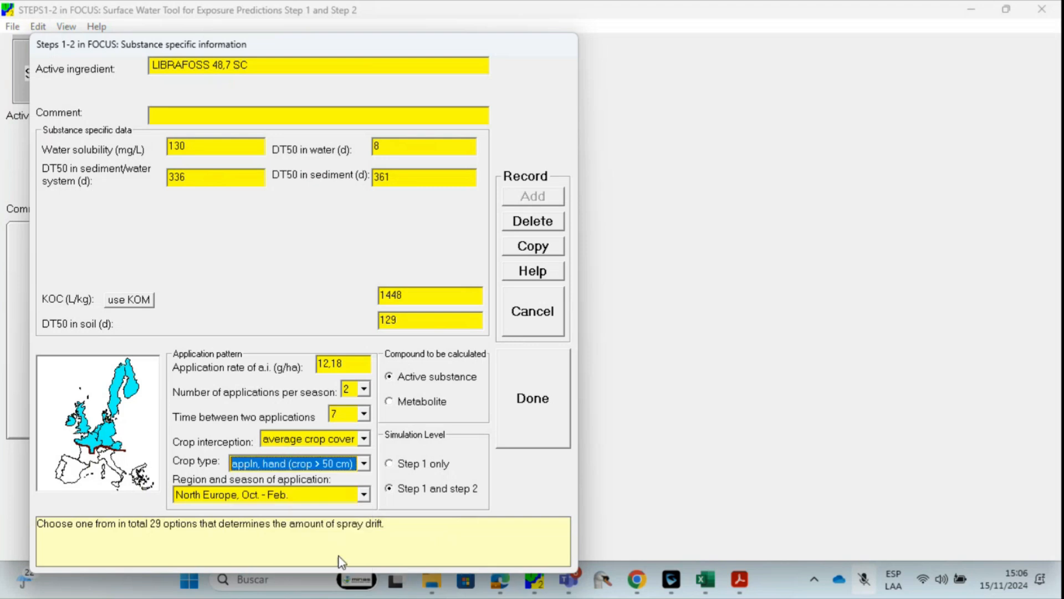
click(364, 494)
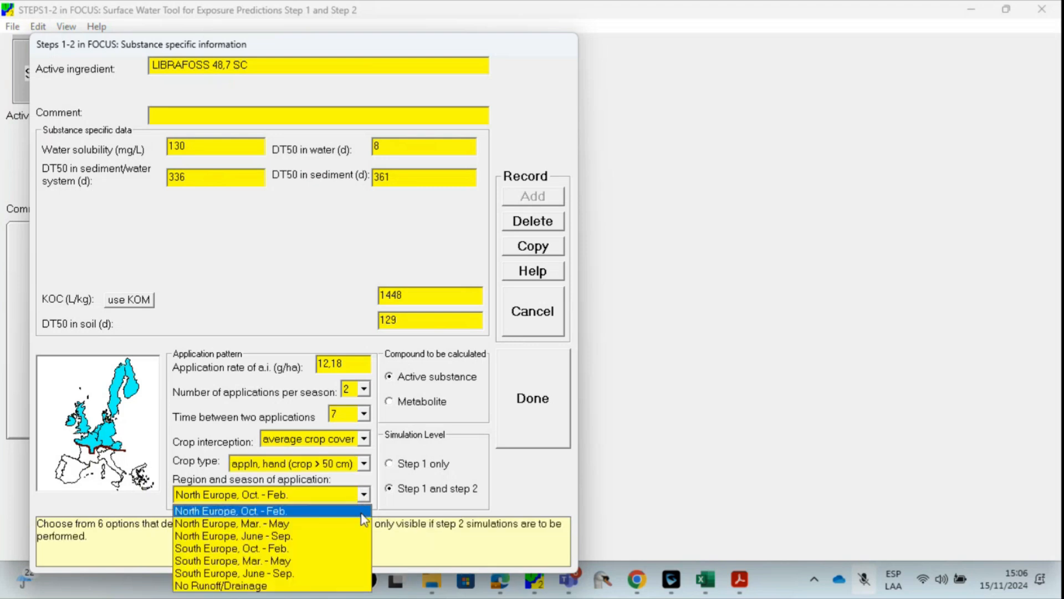
click(348, 561)
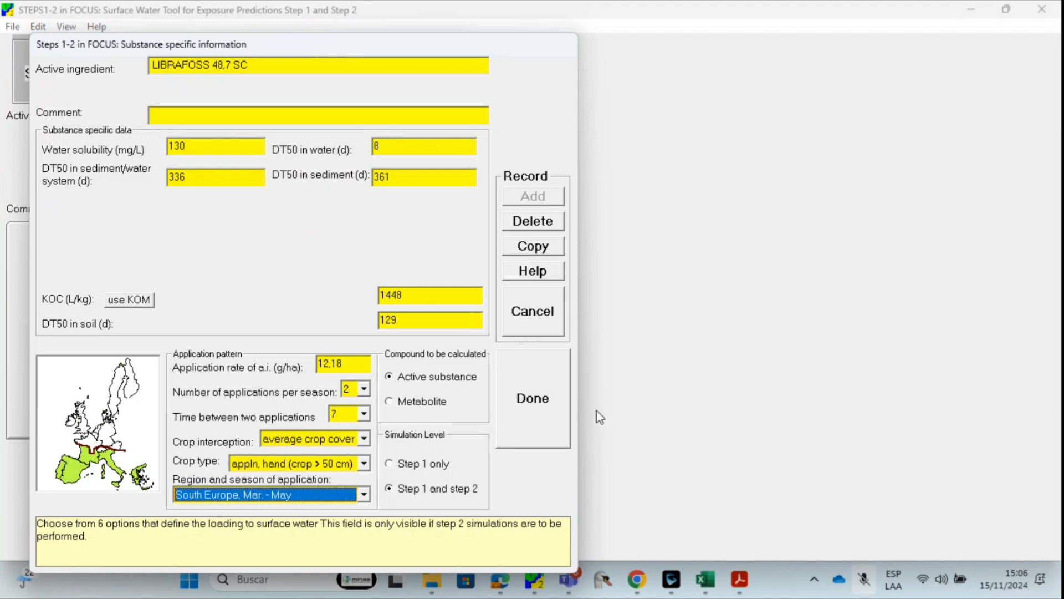
click(536, 407)
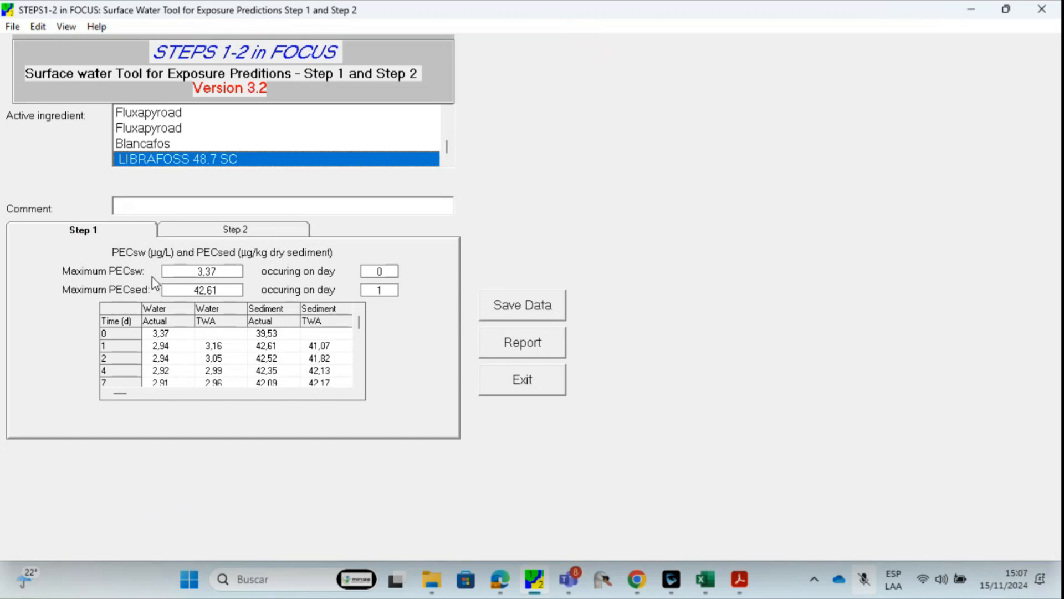
Switch to the Excel workbook and enter the Step 1 maximum PECsw, 3,37, as the first-level ETE in cell B8 of the Acuáticos sheet.
click(125, 230)
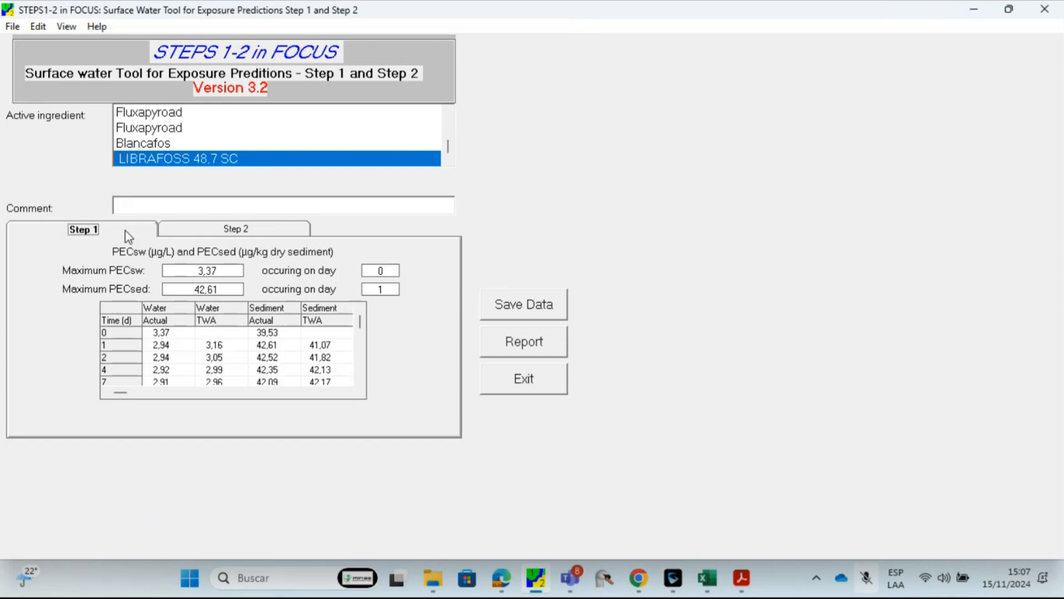
click(708, 578)
scroll(365, 391, up, 2)
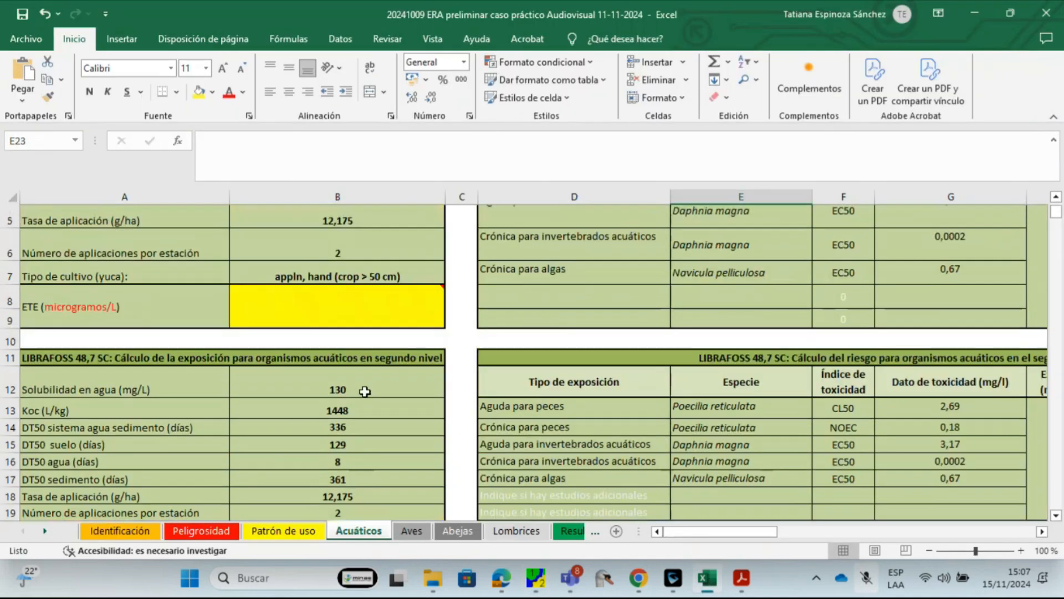
scroll(365, 391, up, 2)
click(386, 432)
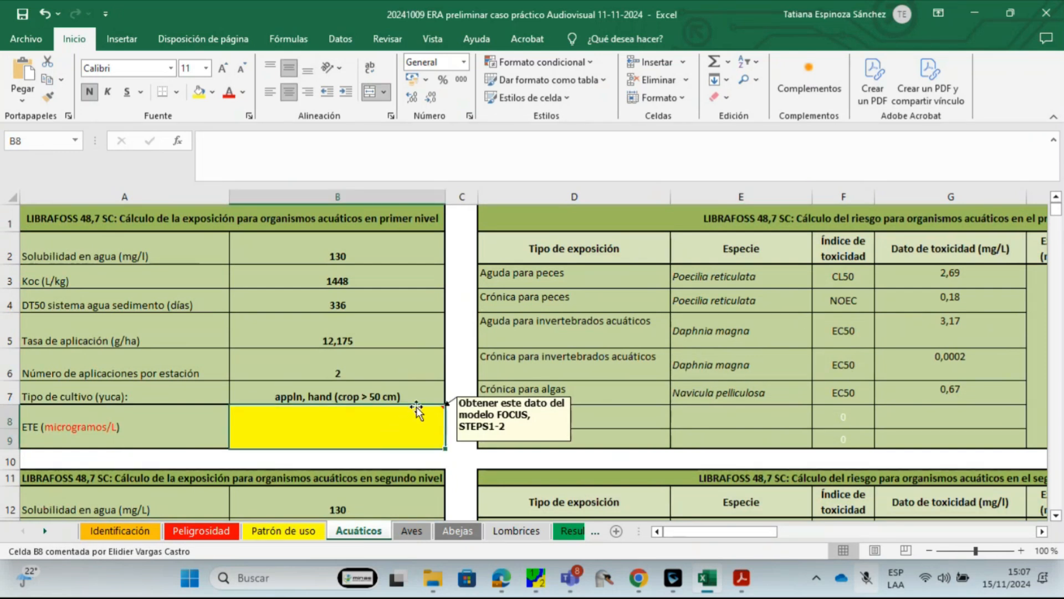
text(3,3)
text(7)
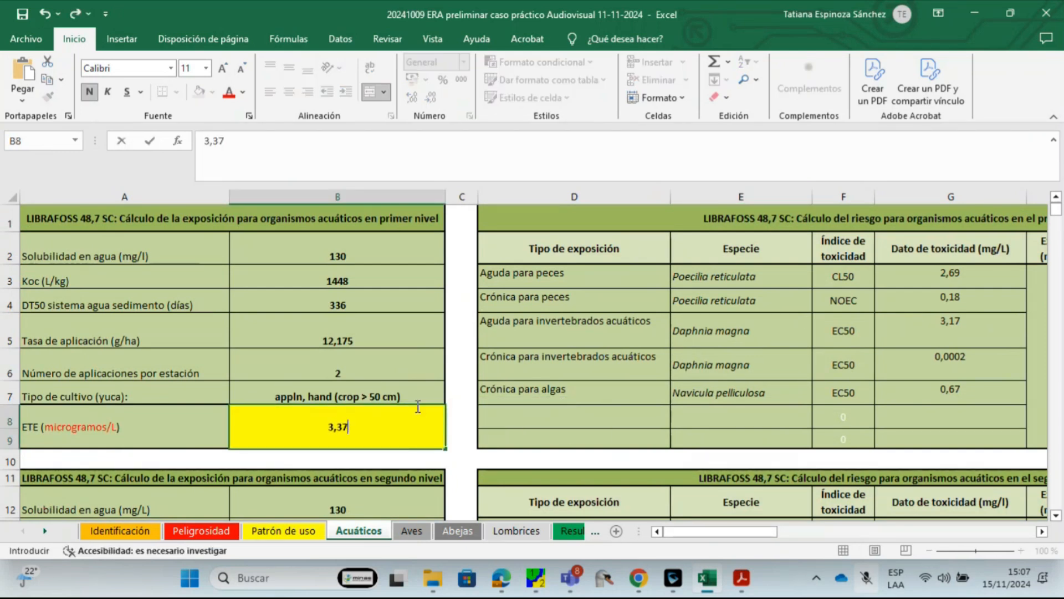
Enter 0,7 as the second-level ETE in cell B23 of the Acuáticos sheet.
scroll(433, 434, down, 2)
scroll(433, 435, down, 2)
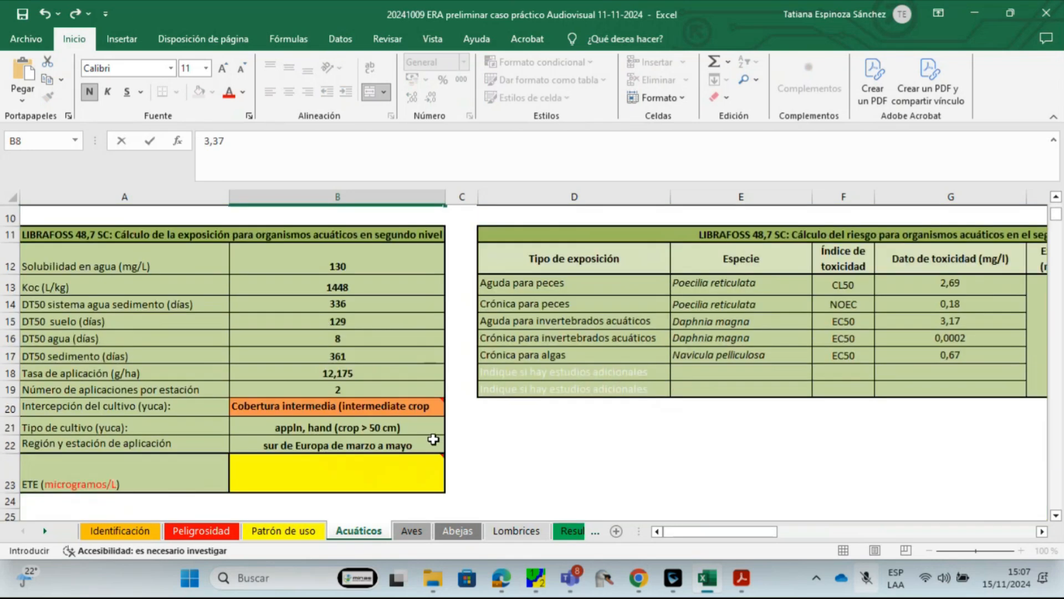
click(412, 407)
mouse_move(412, 407)
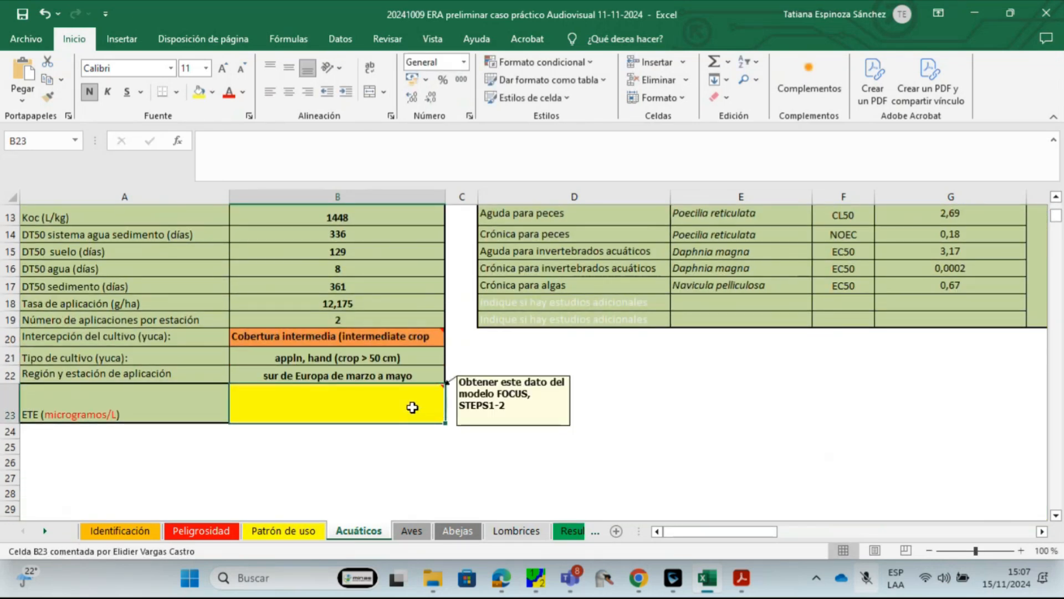
text(0,7)
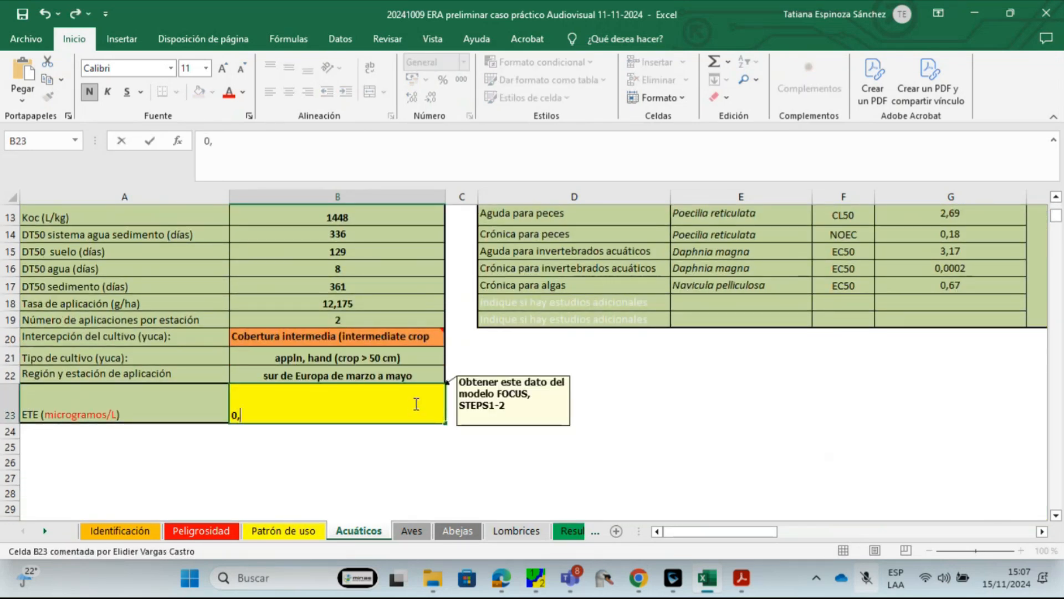
click(530, 437)
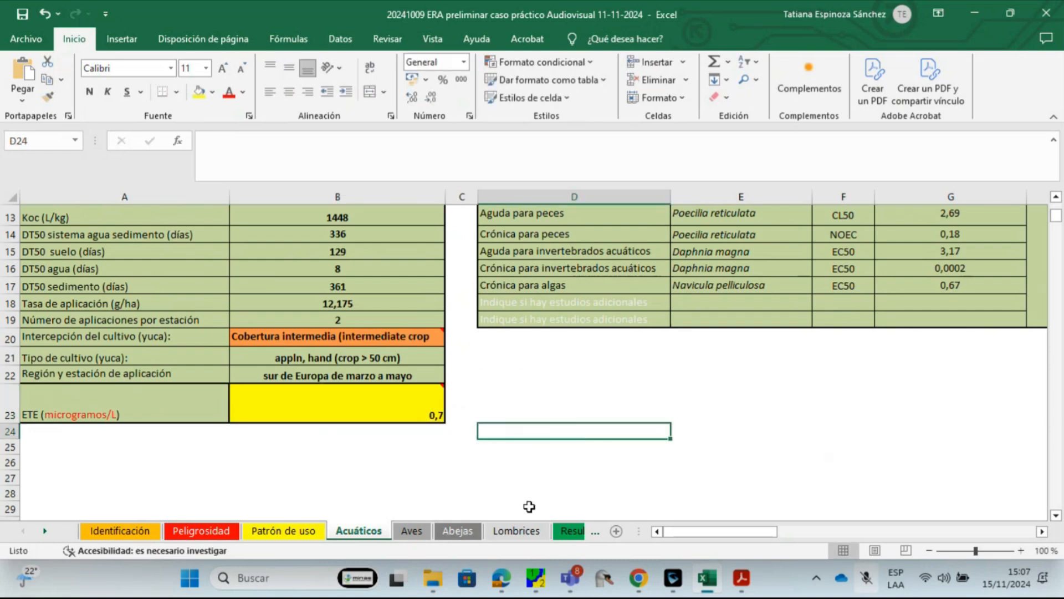
Review the risk quotients and risk results for aquatic organisms in the first-level and second-level tables of the Acuáticos sheet.
drag(679, 532, 709, 531)
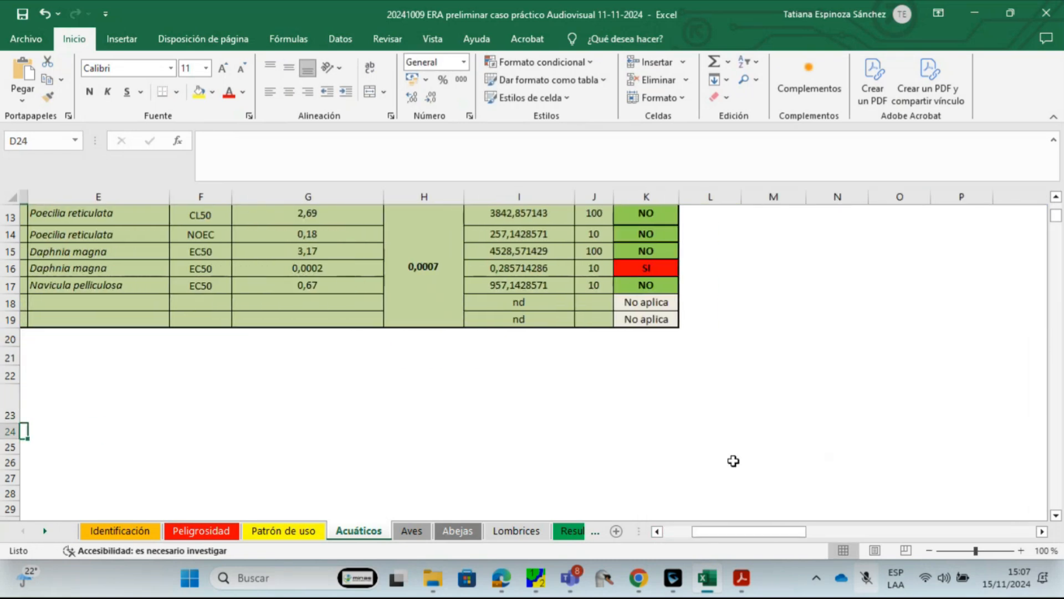
scroll(764, 419, up, 2)
scroll(763, 418, up, 3)
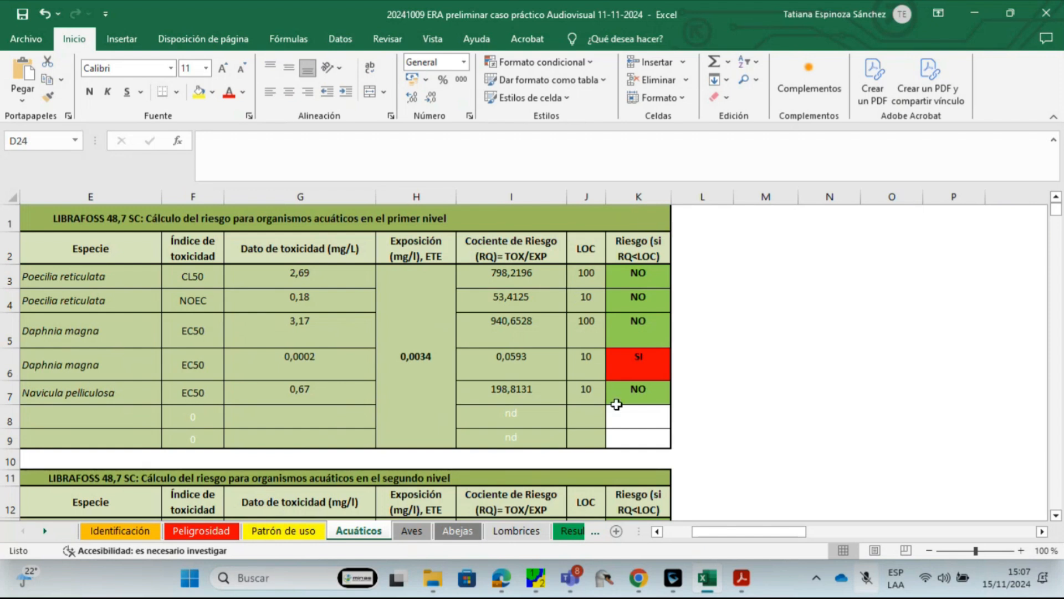
click(638, 280)
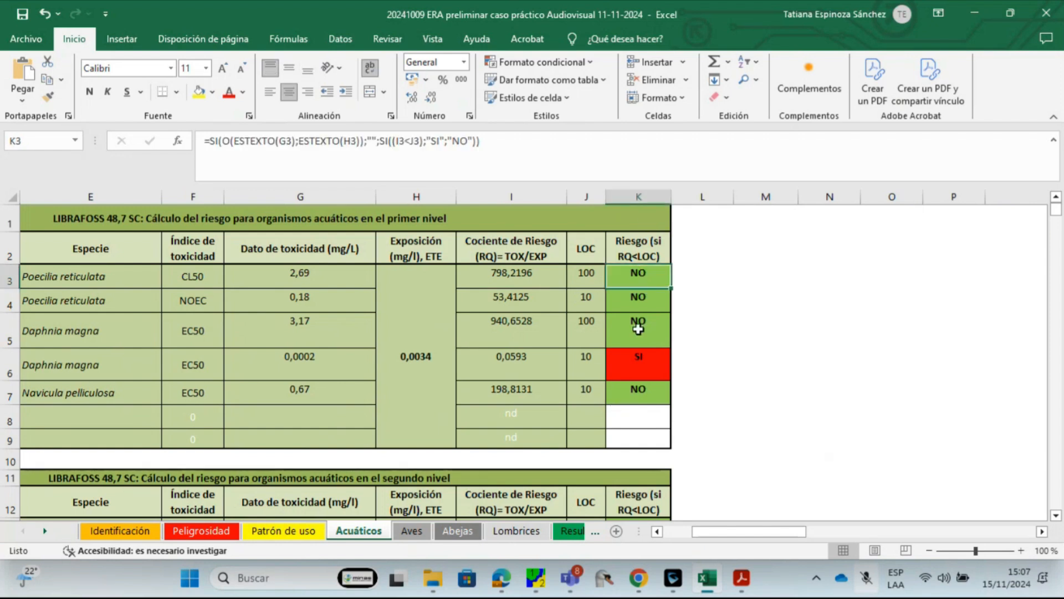
click(641, 365)
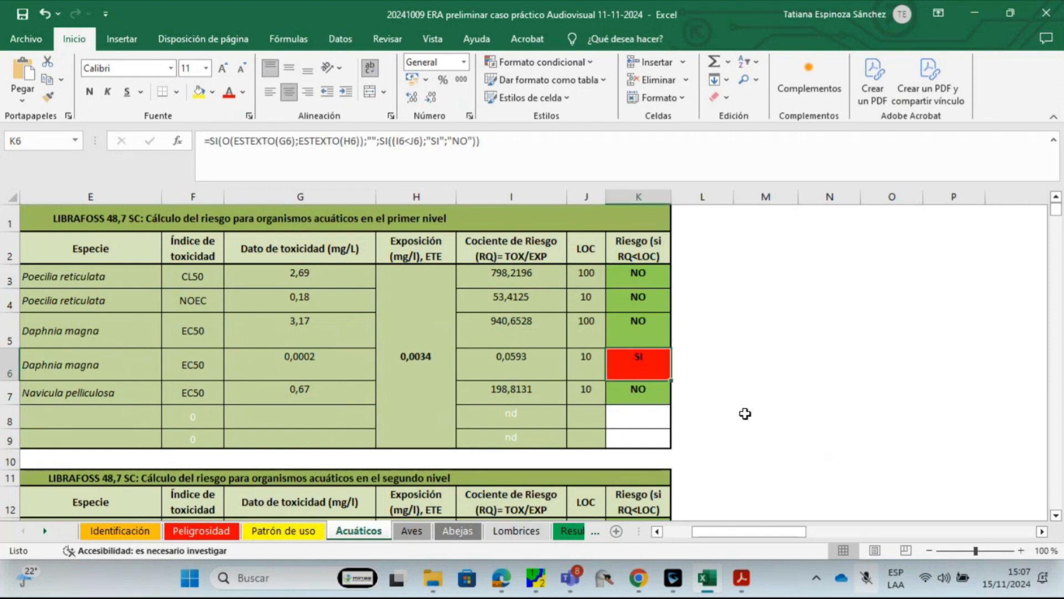
scroll(740, 414, down, 1)
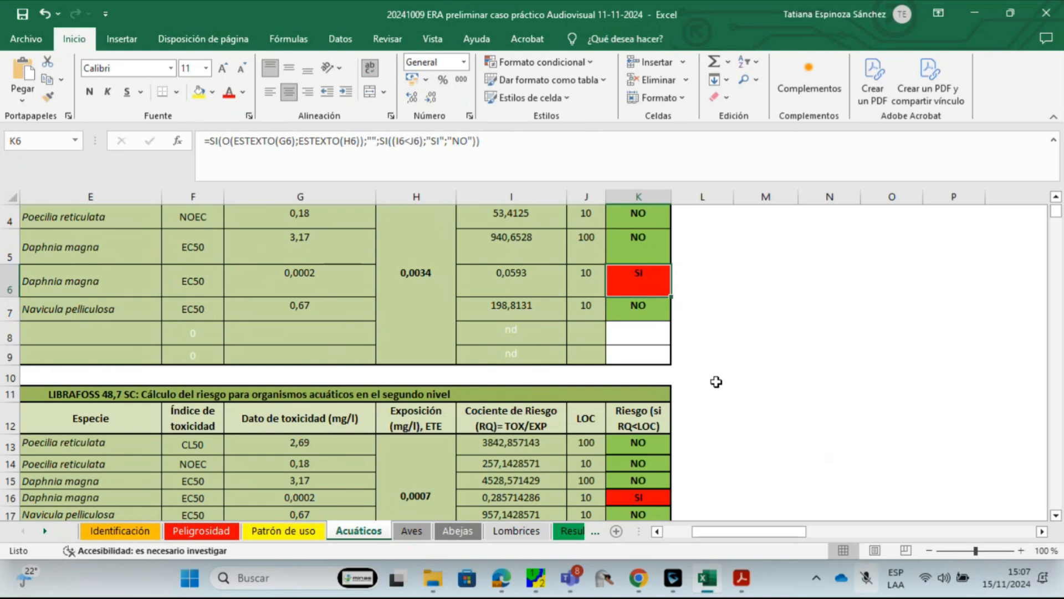
scroll(716, 382, down, 1)
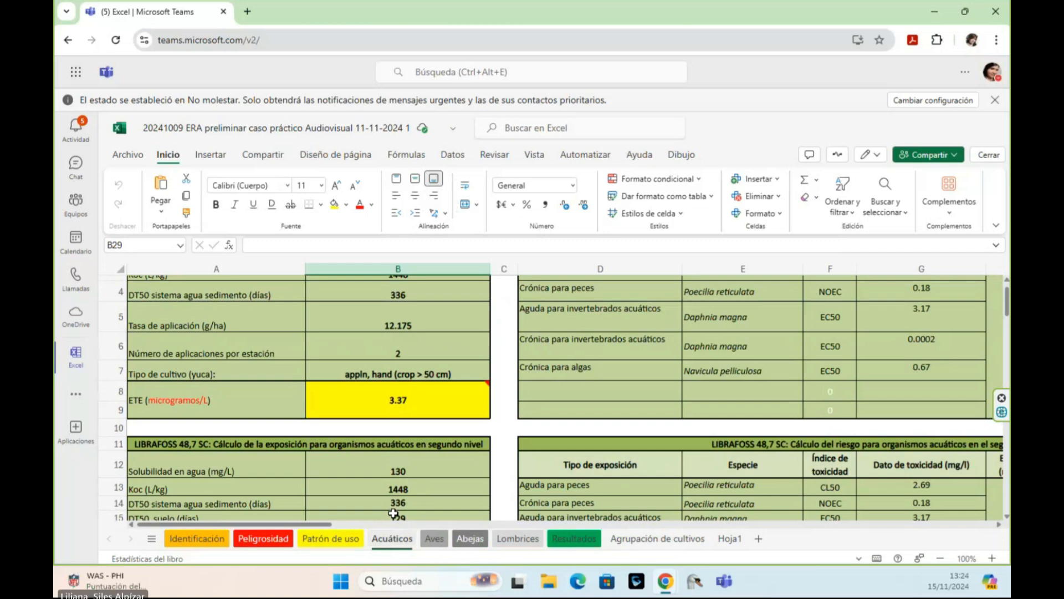
Examine the first-level bird risk tables for liquid and solid applications on the Aves sheet of the workbook open in Teams.
click(433, 539)
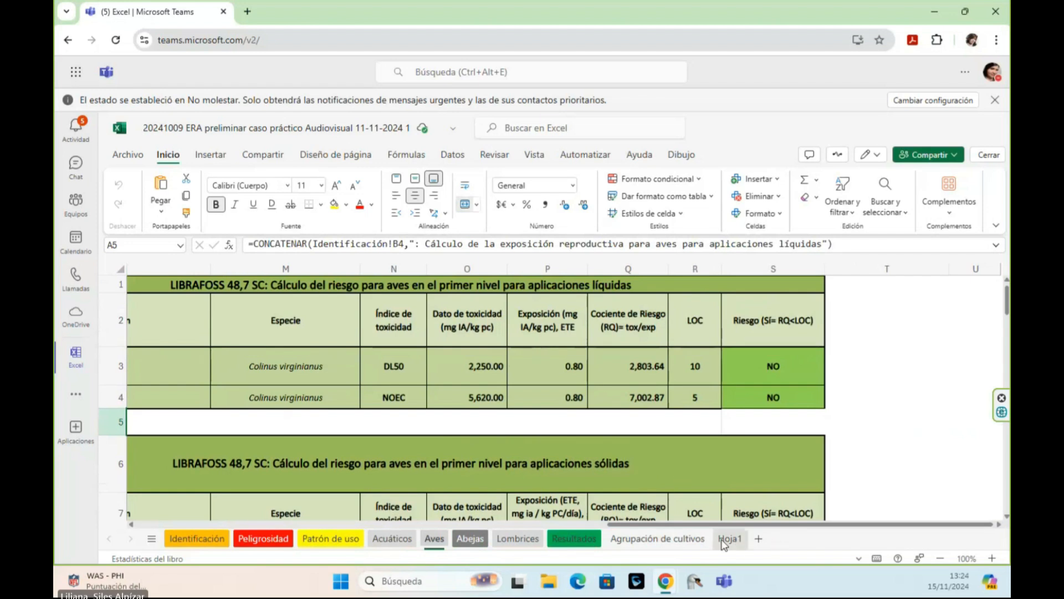
drag(710, 525, 652, 538)
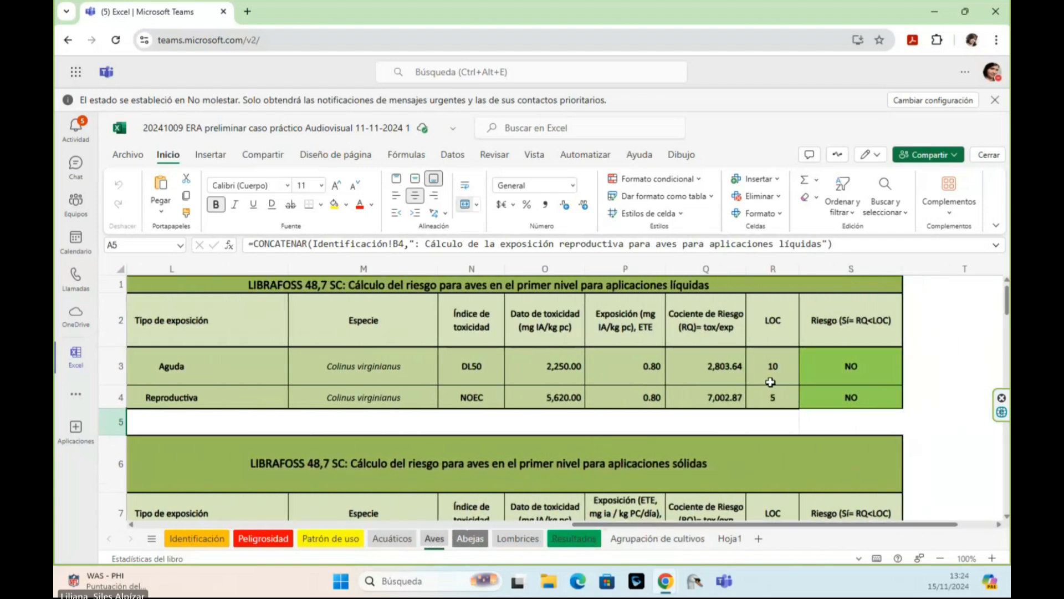
scroll(834, 398, down, 1)
scroll(834, 397, down, 3)
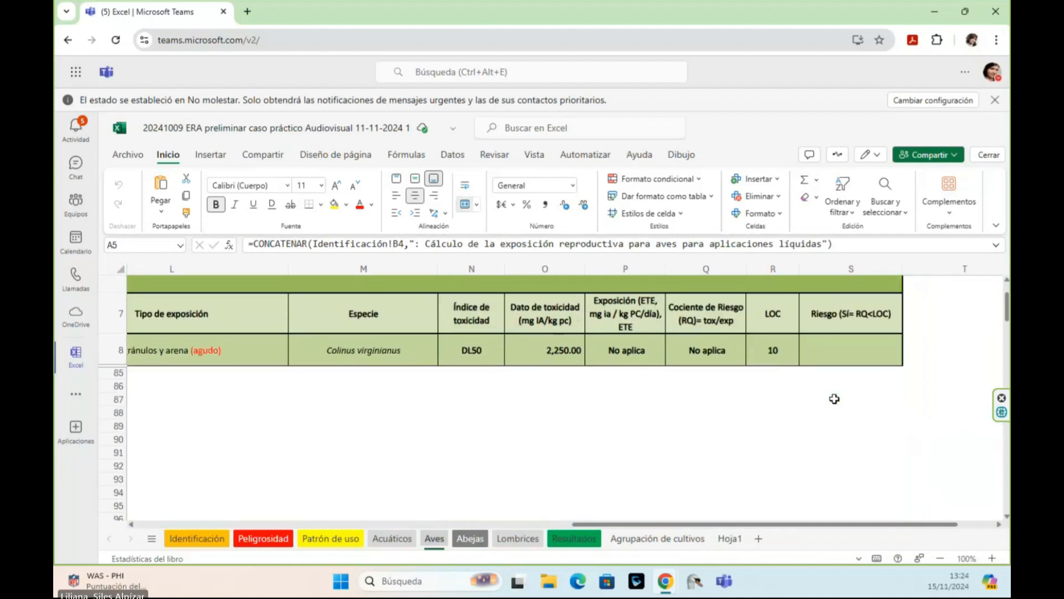
scroll(834, 398, up, 4)
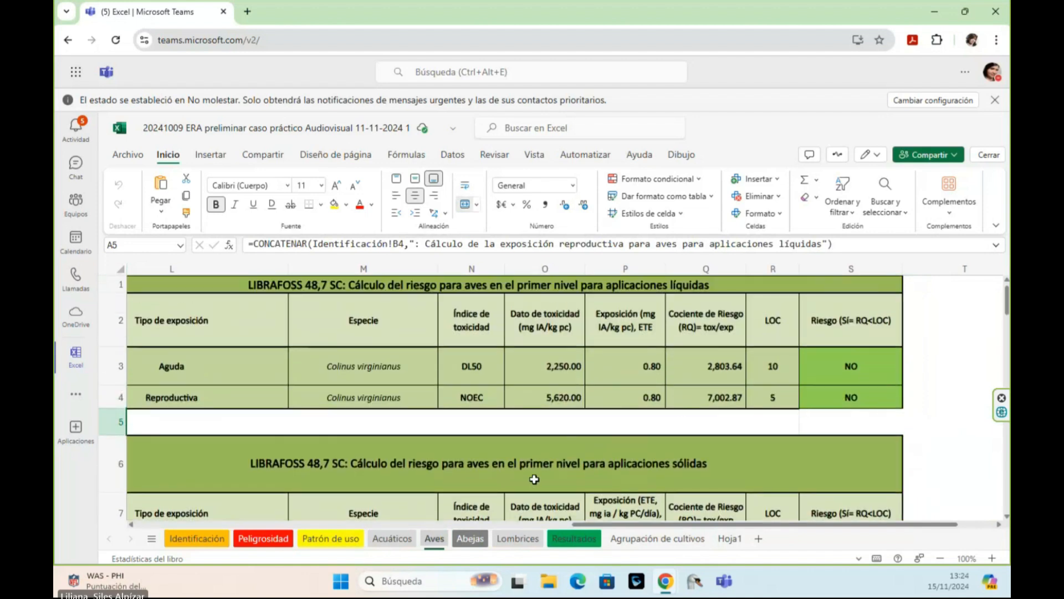
Examine the bee risk results for spray and solid applications on the Abejas sheet, including the risk formulas in H4 and H5.
click(475, 539)
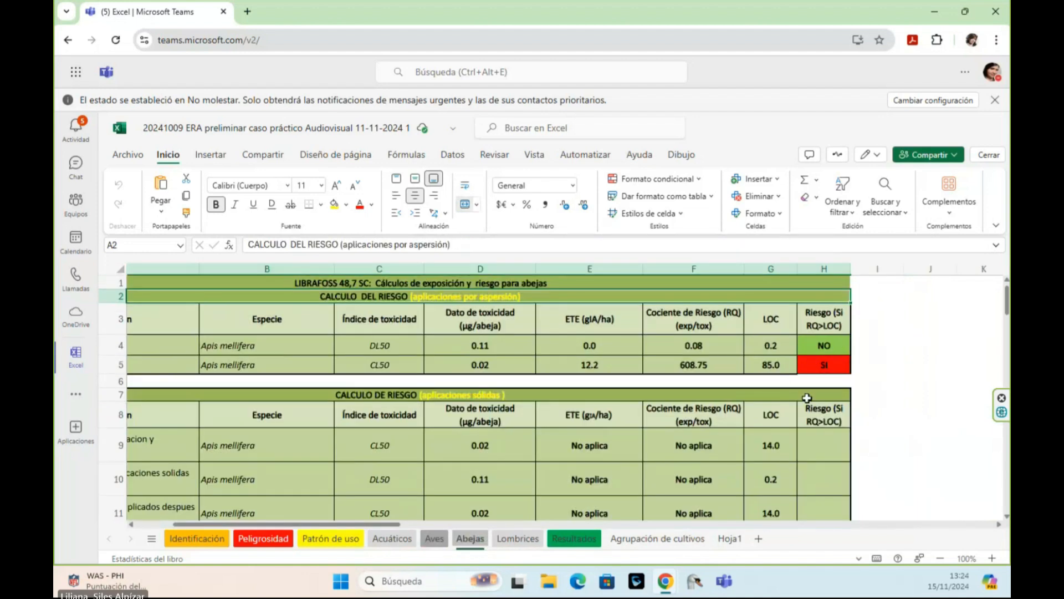
scroll(802, 399, down, 3)
scroll(802, 400, up, 1)
scroll(801, 400, down, 1)
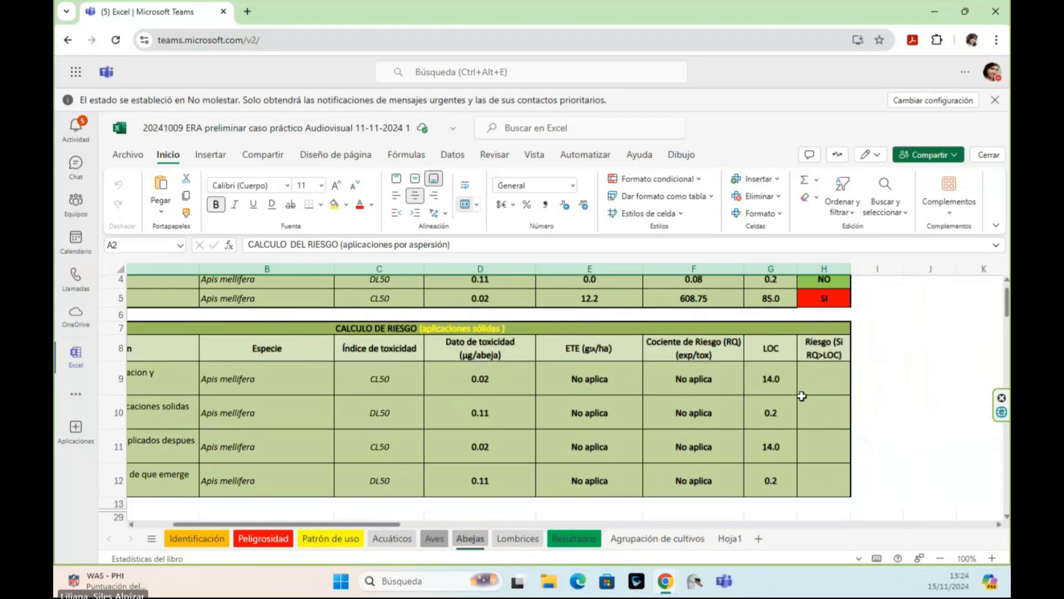
scroll(802, 400, up, 3)
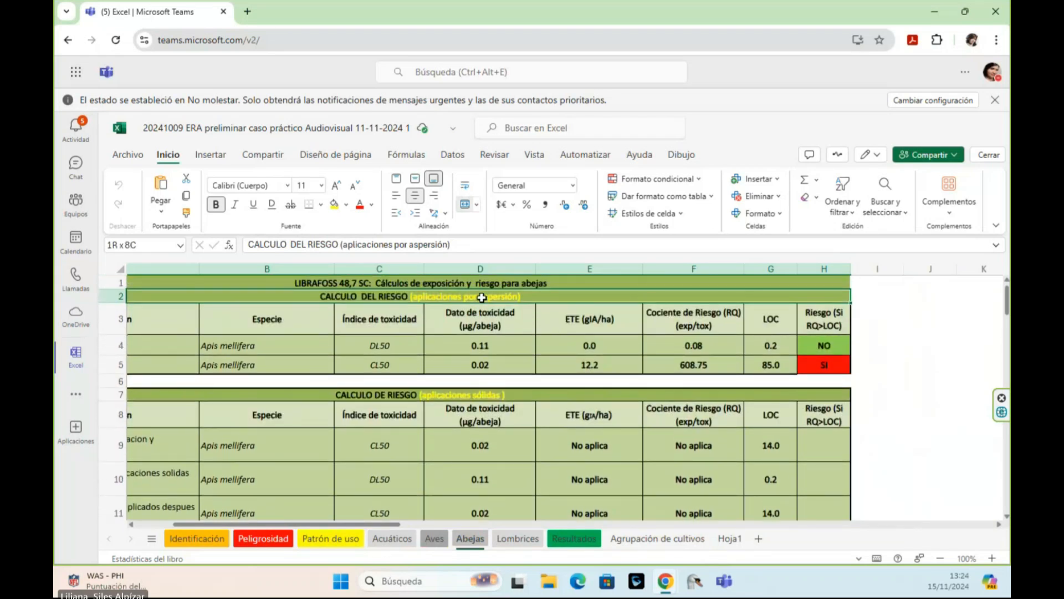
click(474, 396)
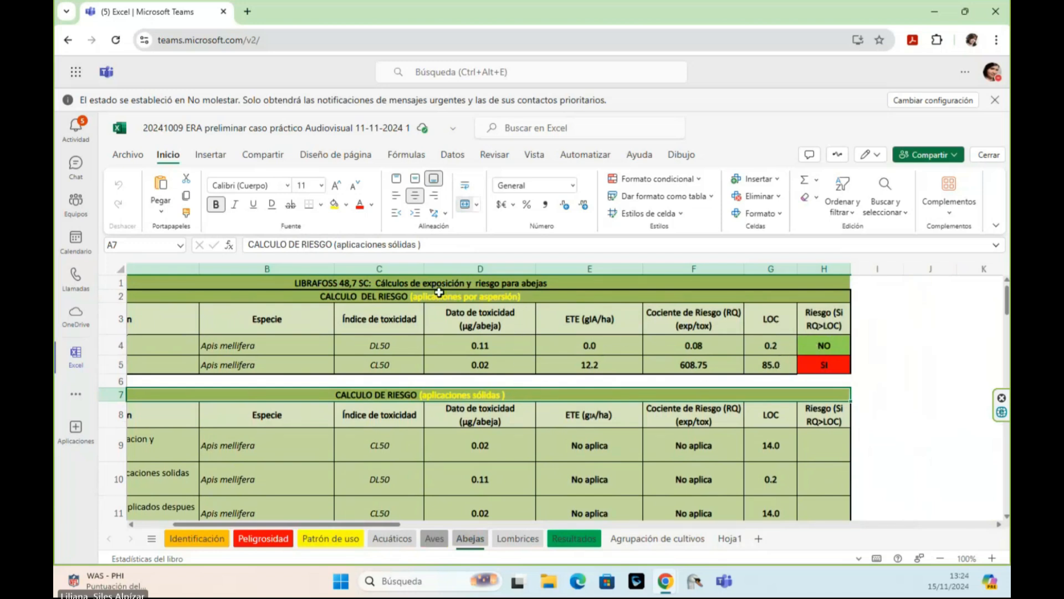
click(473, 295)
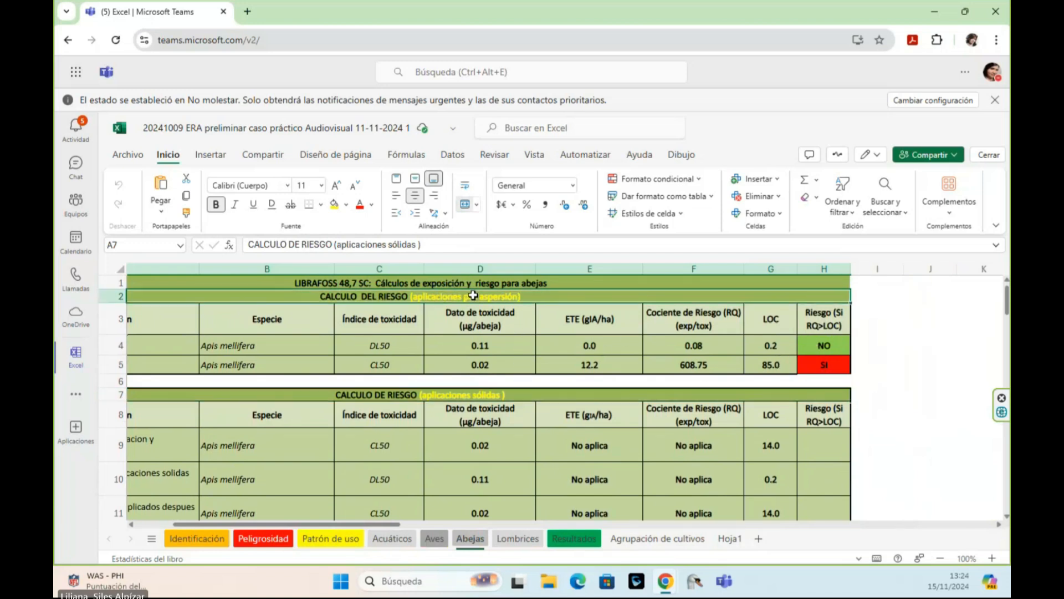
click(823, 346)
click(821, 366)
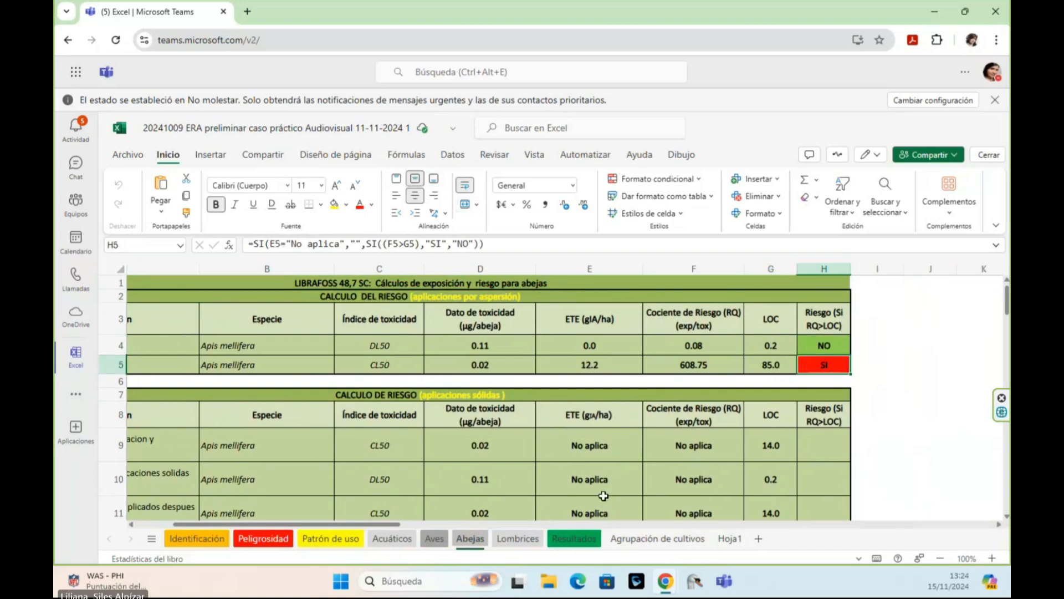
On the Lombrices sheet, set the earthworm exposure scenario in B7 to "Hay incorporación y 50% intercepción".
click(525, 536)
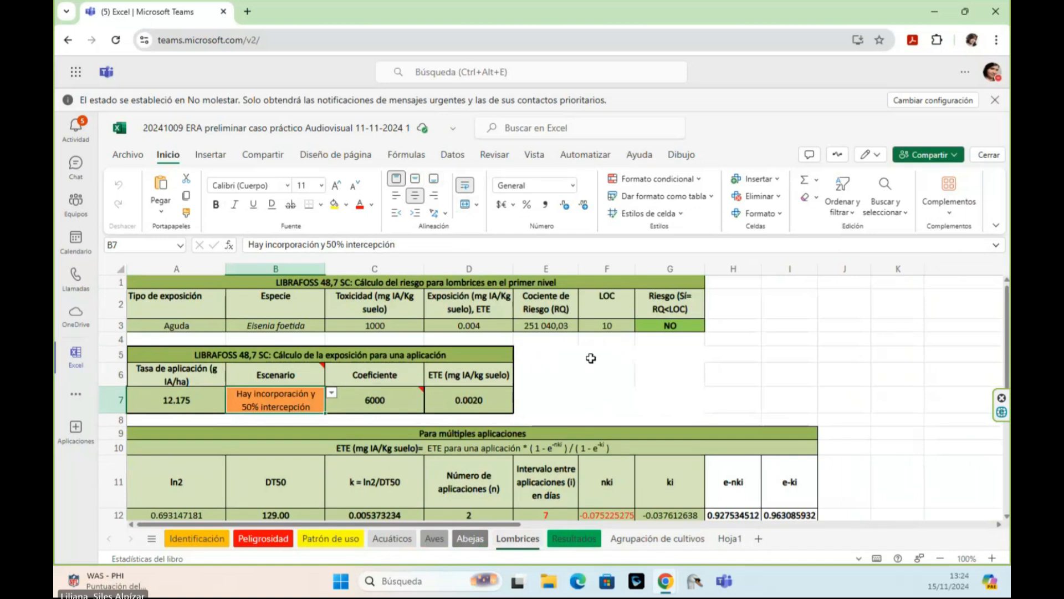
scroll(591, 358, down, 3)
scroll(591, 358, up, 3)
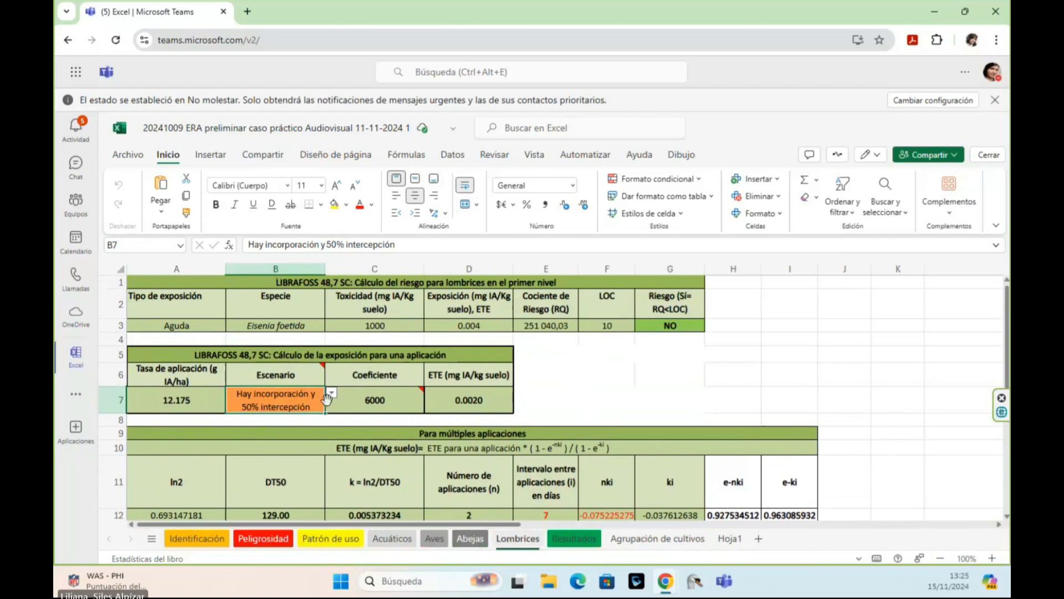
click(332, 394)
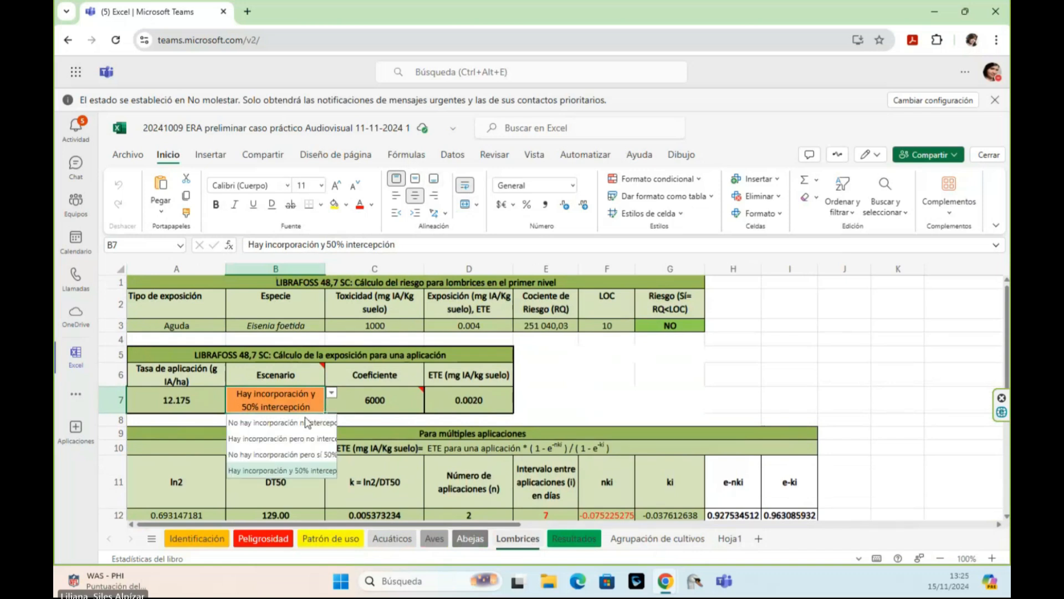
click(272, 471)
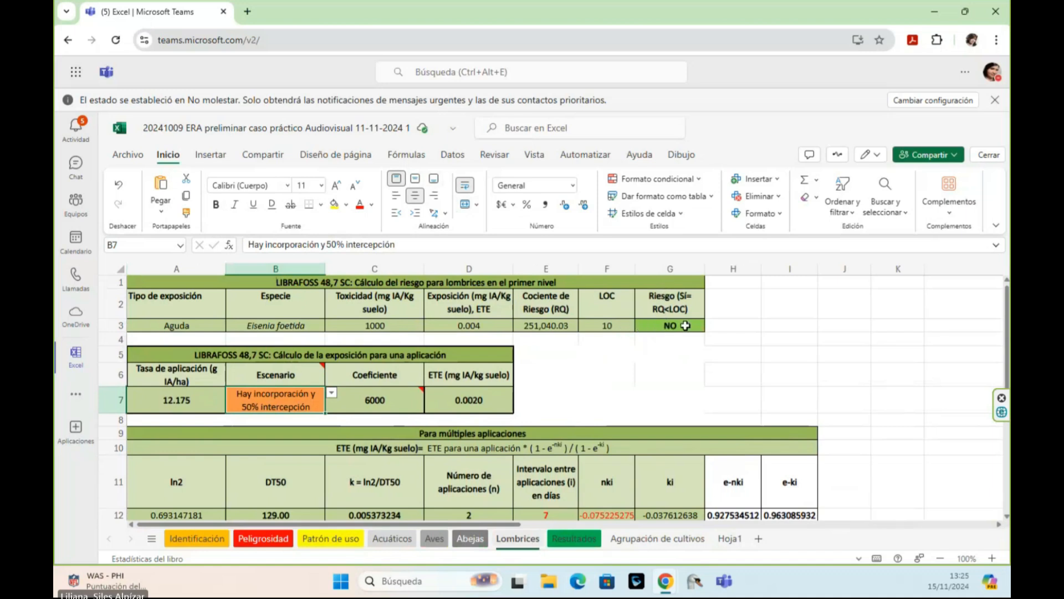
Open the Resultados sheet and examine the level 1 and level 2 ERA result tables for aquatic organisms.
click(580, 541)
scroll(604, 463, up, 1)
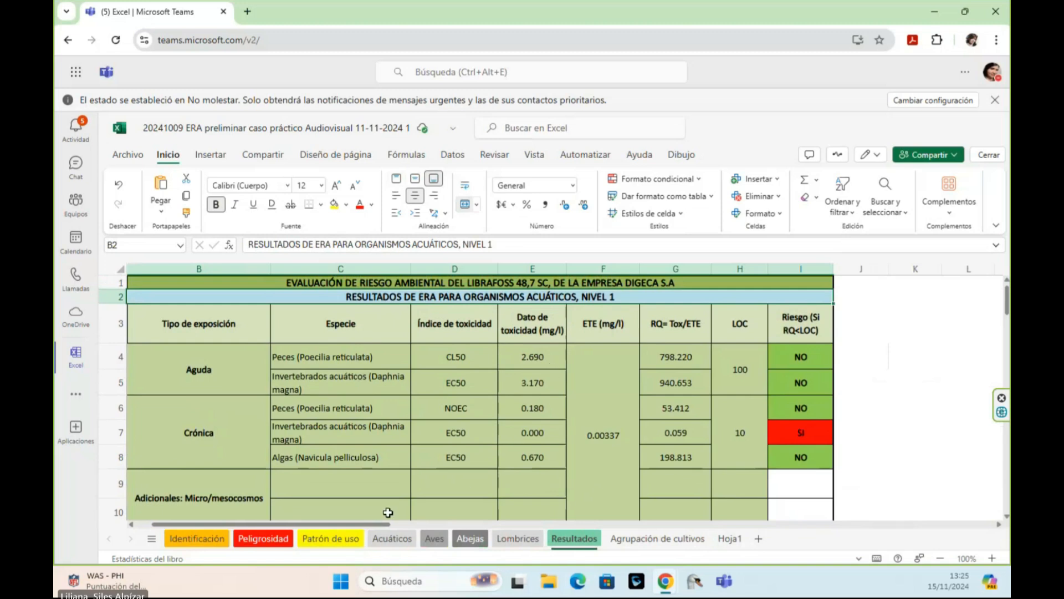
drag(366, 526, 300, 528)
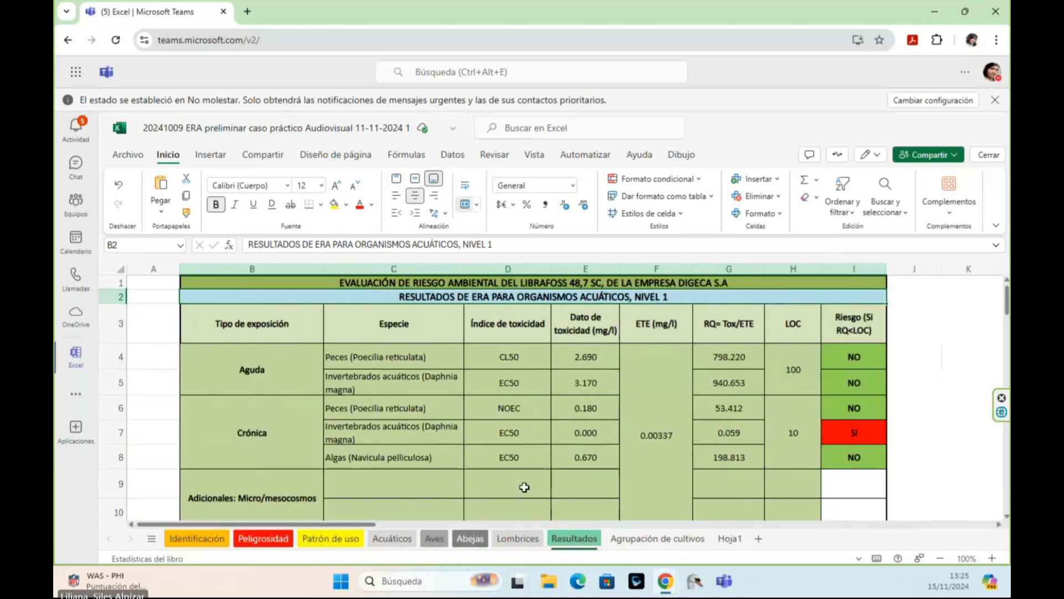
scroll(775, 390, down, 1)
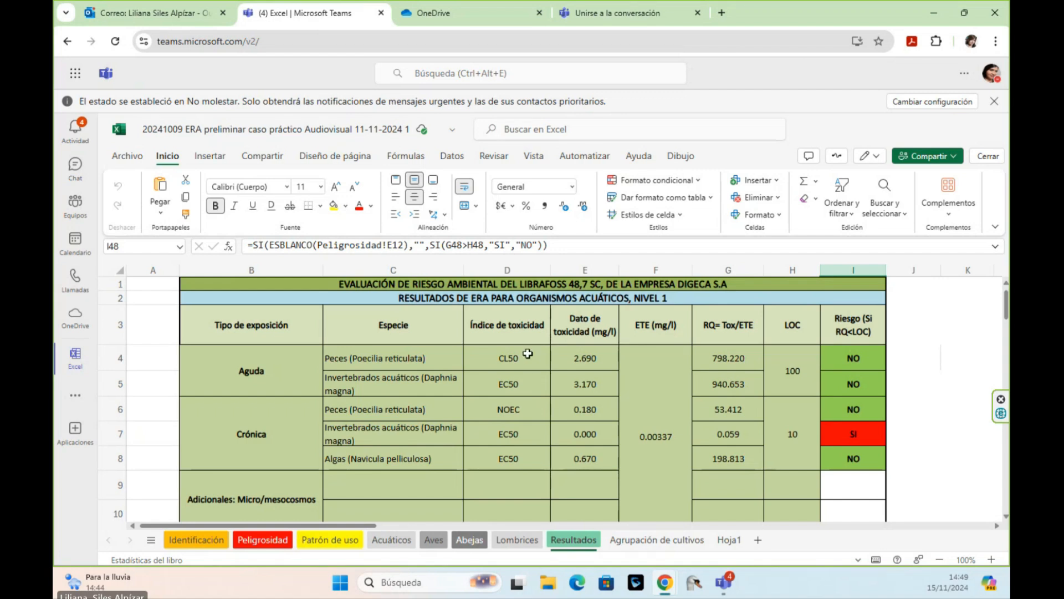
click(555, 304)
scroll(562, 336, down, 2)
scroll(562, 336, down, 3)
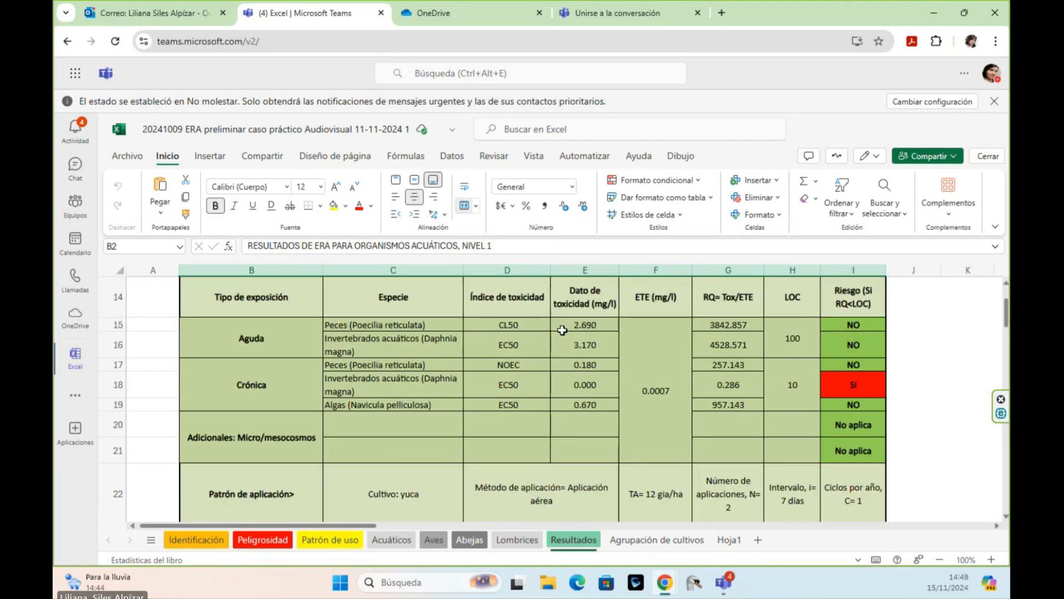
scroll(573, 297, up, 2)
click(614, 403)
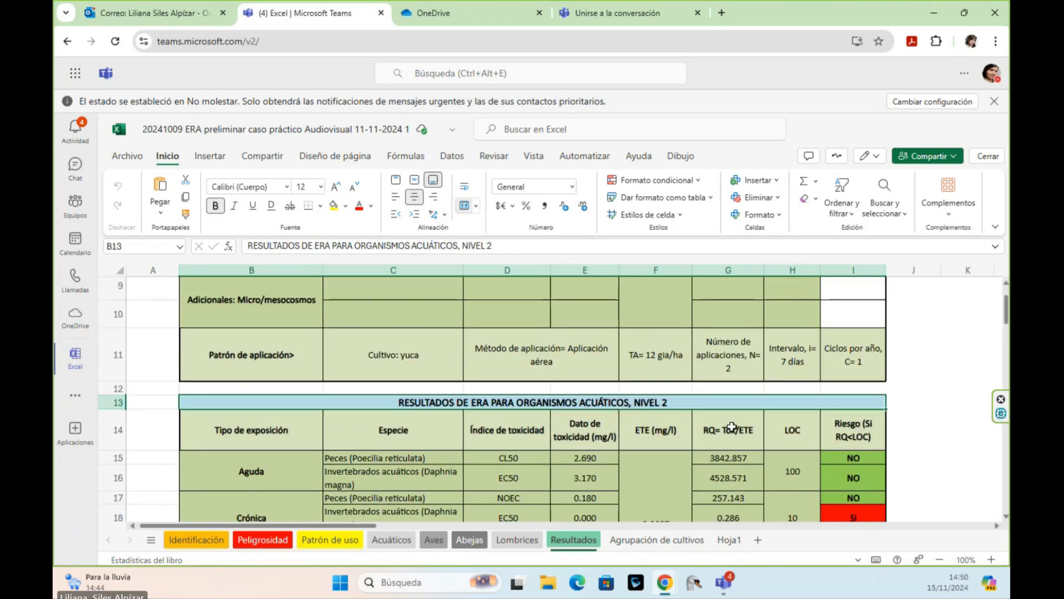
scroll(732, 444, down, 1)
scroll(733, 443, up, 3)
scroll(733, 444, up, 2)
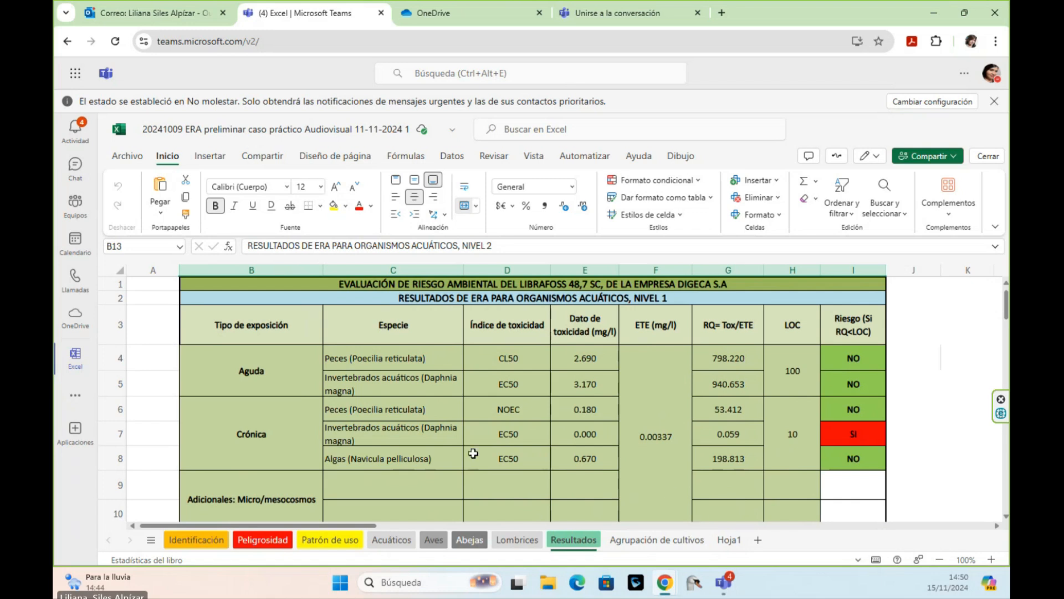
Check the chronic risk results for Daphnia magna in I7 and I18 of the two aquatic results tables.
click(408, 436)
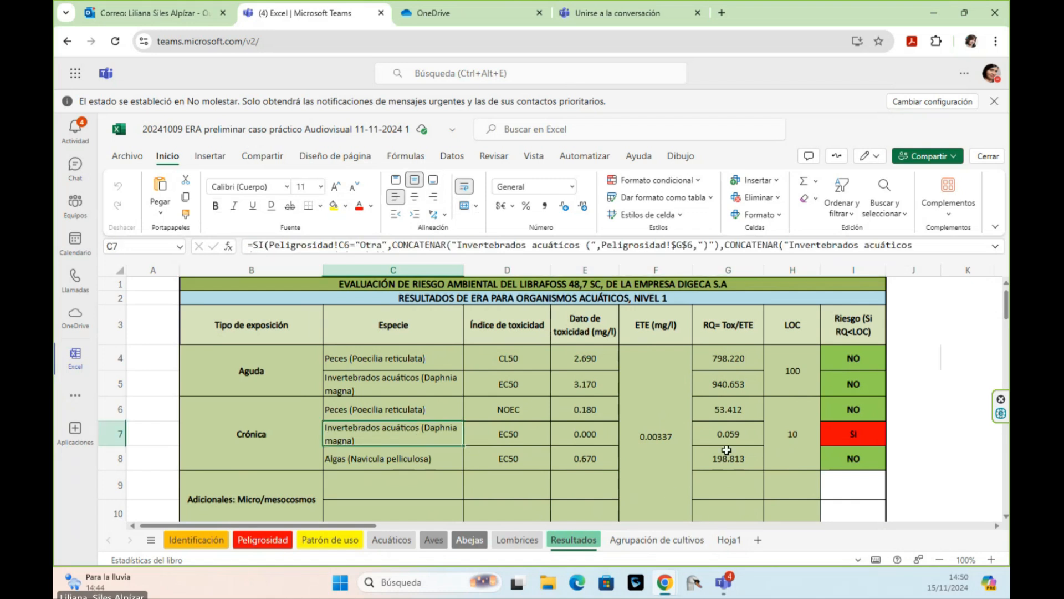
click(848, 434)
scroll(702, 465, down, 1)
scroll(702, 466, down, 4)
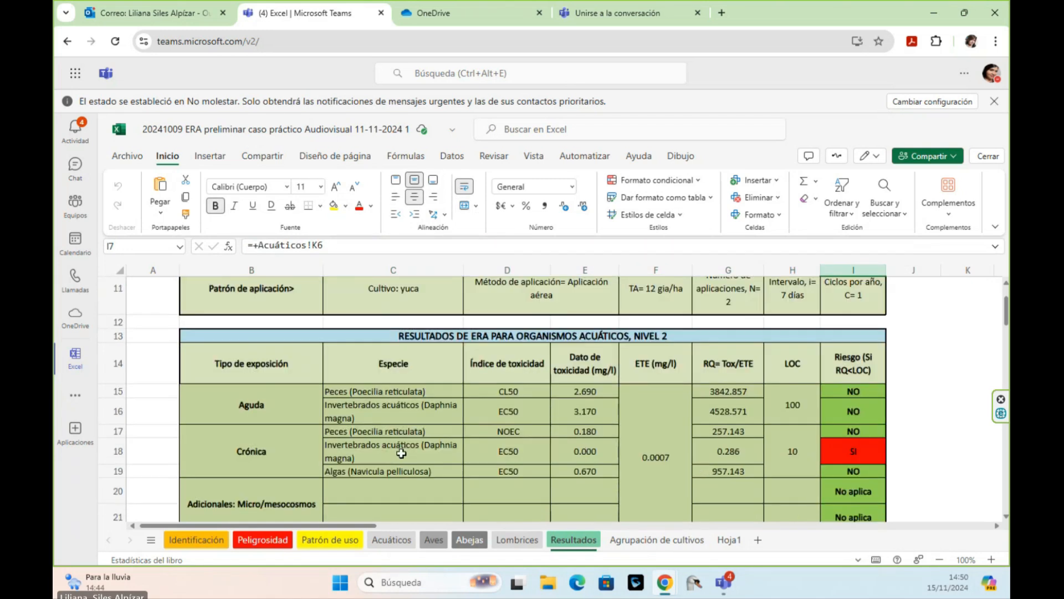
click(394, 455)
click(859, 456)
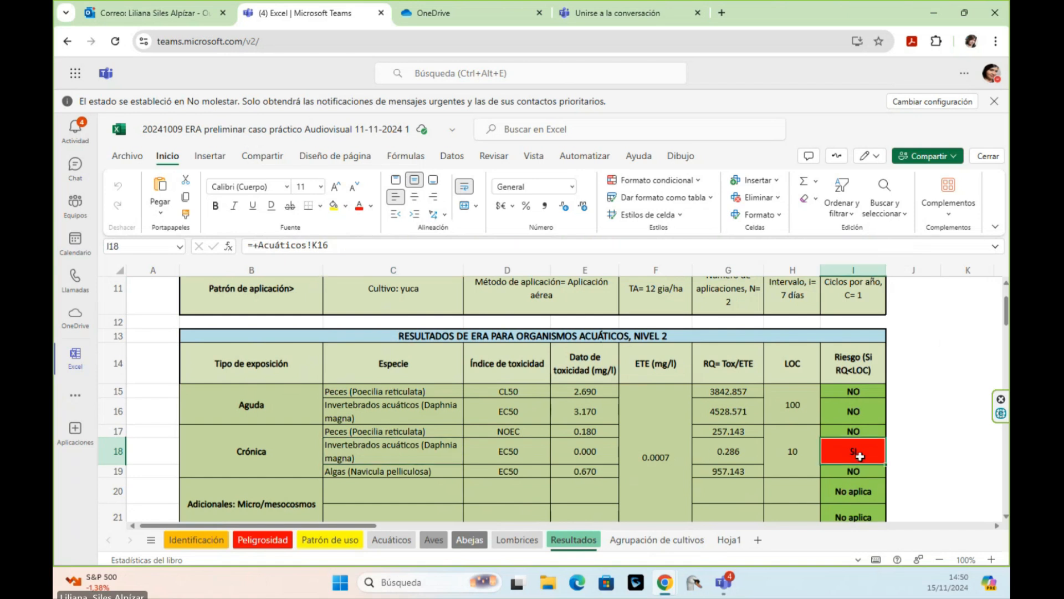
Review the bird results for liquid applications and the acute earthworm risk result in I65 of the Resultados sheet.
scroll(831, 447, down, 4)
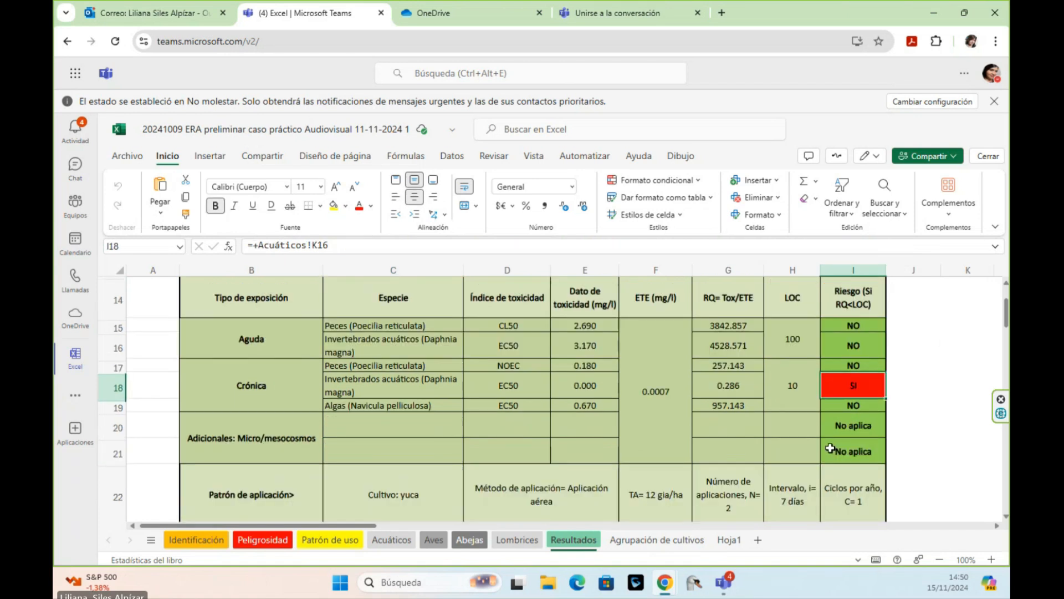
scroll(721, 443, down, 1)
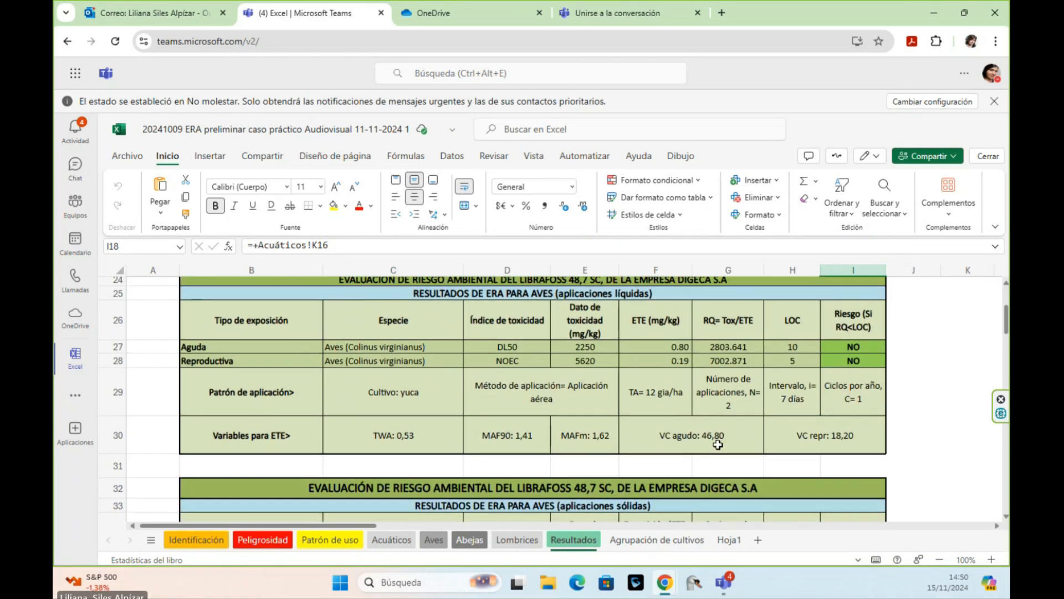
scroll(565, 351, down, 10)
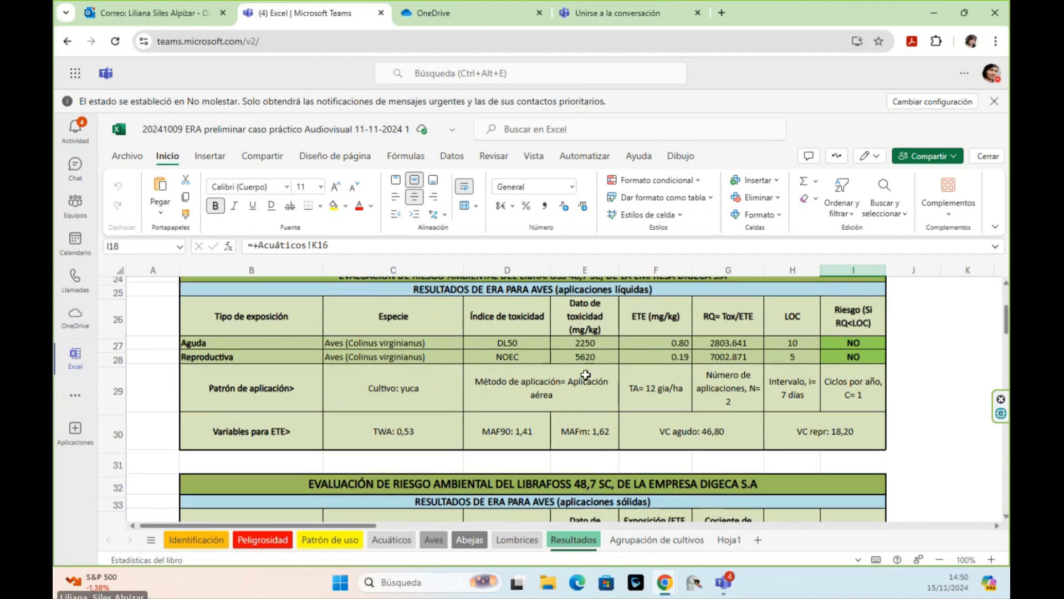
scroll(592, 376, down, 6)
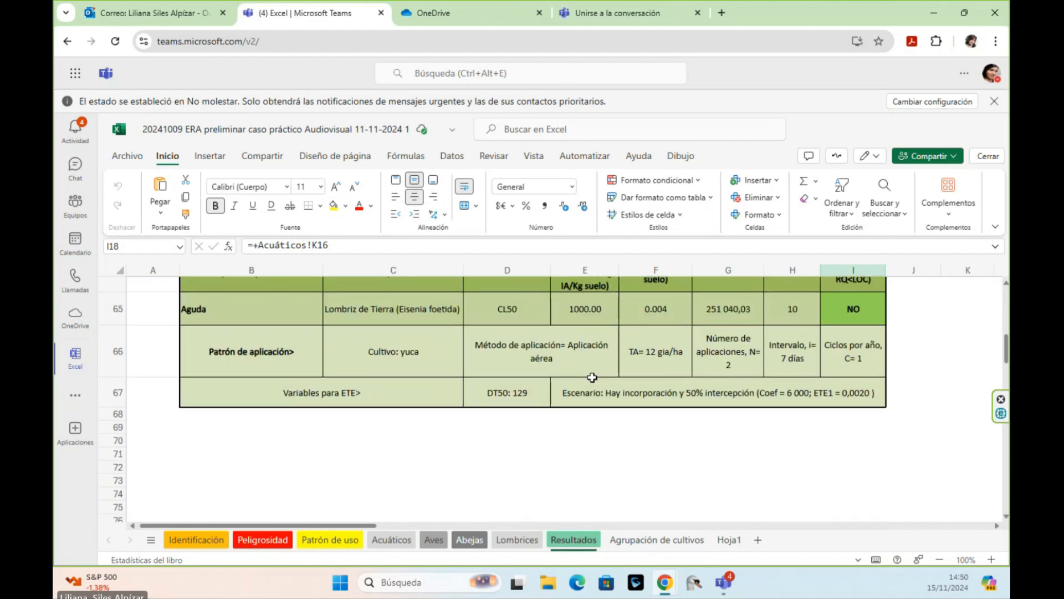
scroll(592, 376, up, 2)
click(380, 376)
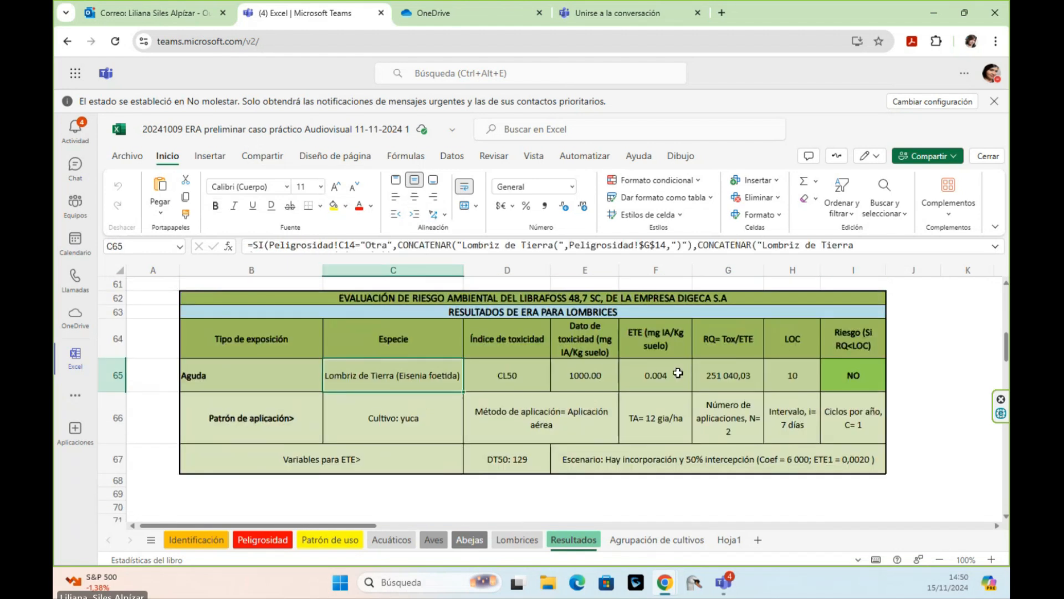
click(854, 375)
Inspect the acute contact and acute oral bee risk results for spray applications in I49 and I48.
scroll(834, 390, up, 3)
scroll(833, 390, up, 6)
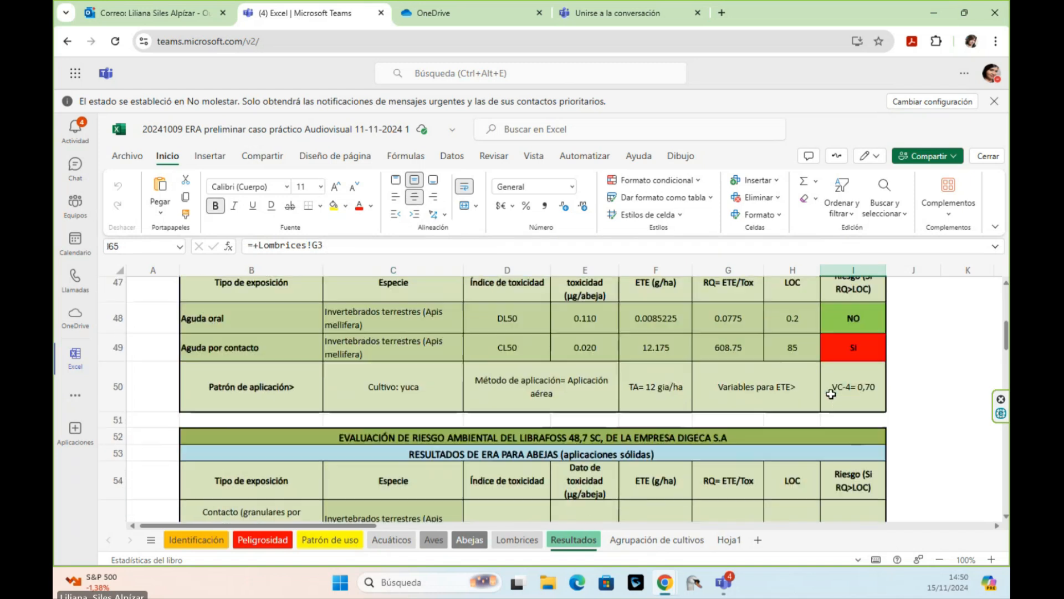
scroll(826, 410, down, 3)
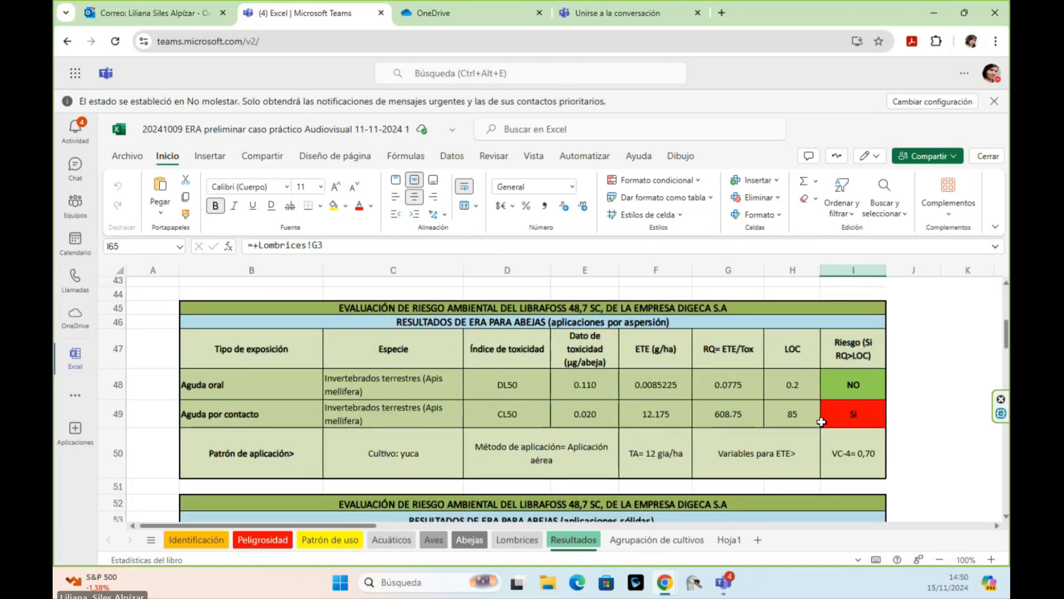
click(361, 415)
click(838, 417)
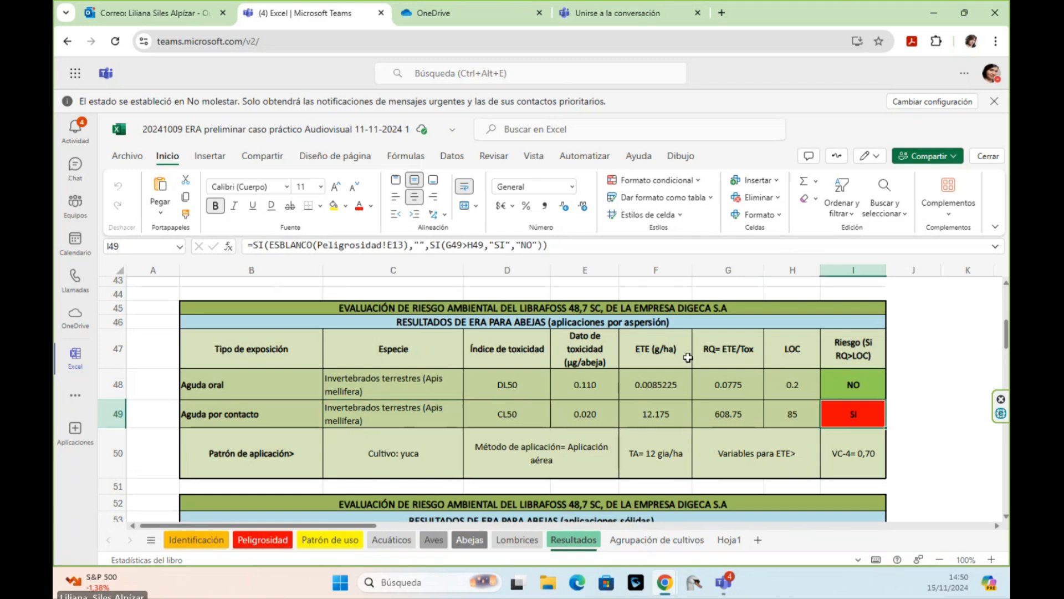
click(423, 395)
click(877, 378)
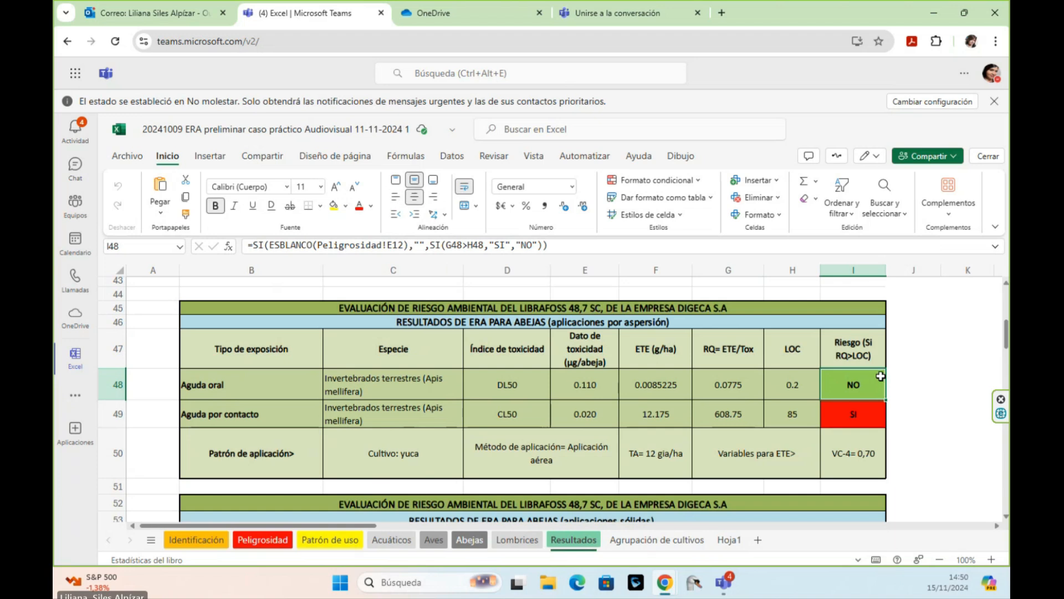